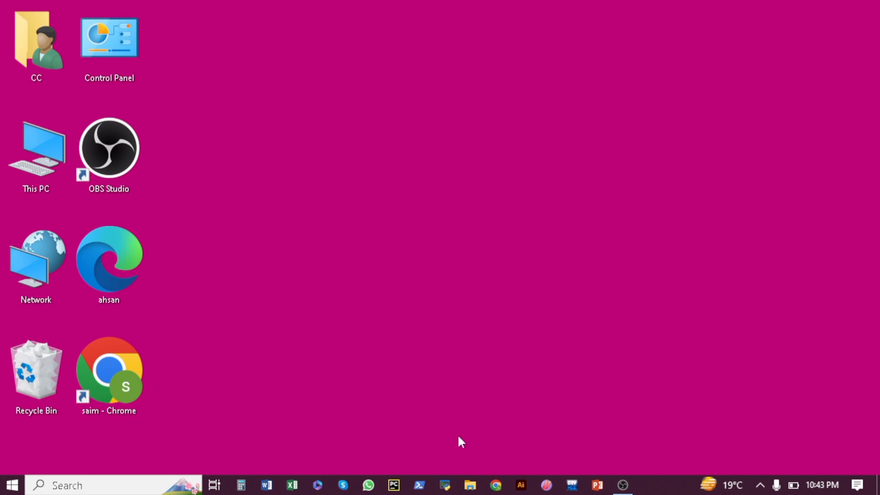
# Launch Word and create a new blank document
pyautogui.click(277, 486)
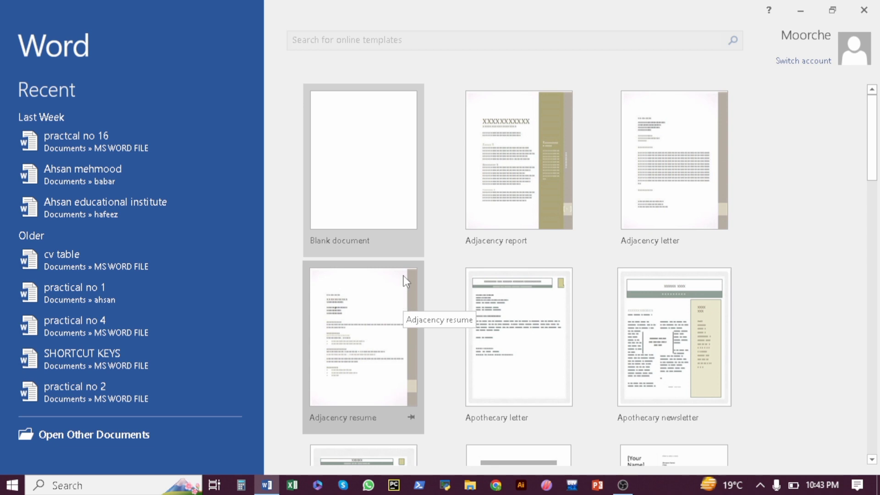
pyautogui.click(364, 190)
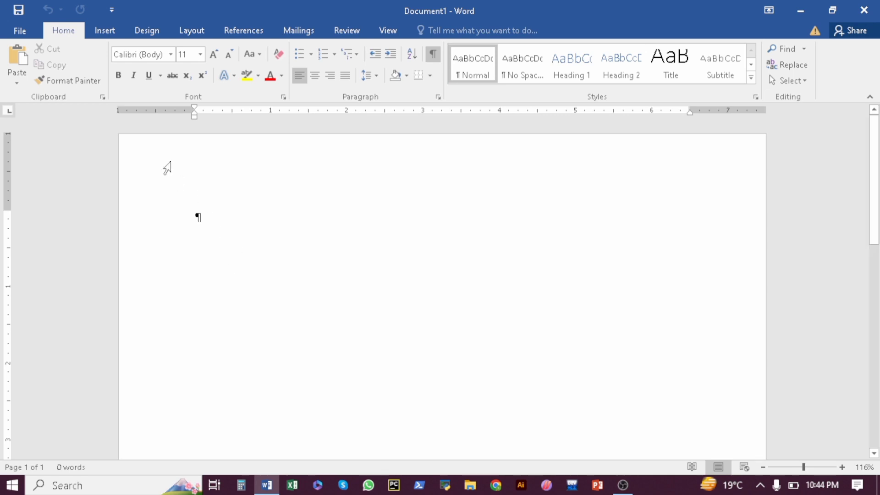
# Insert a 1x1 table, make its row taller, and type the owner's full name in capitals
pyautogui.click(105, 30)
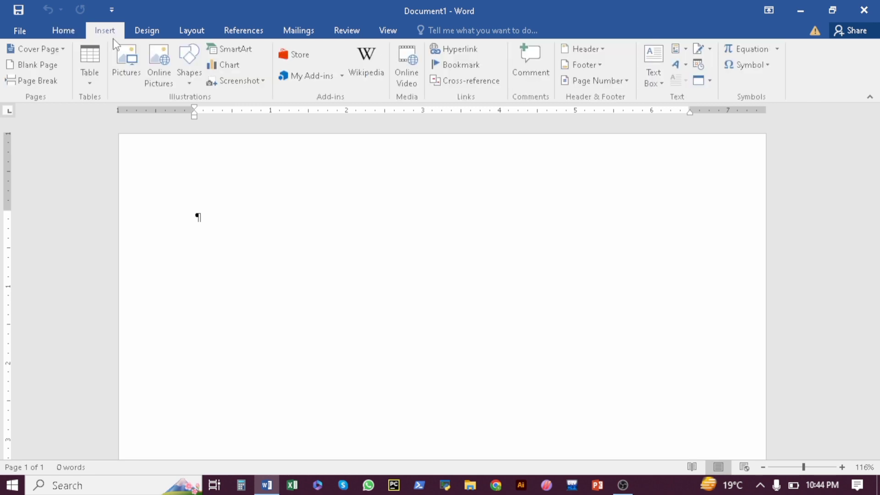
pyautogui.click(90, 84)
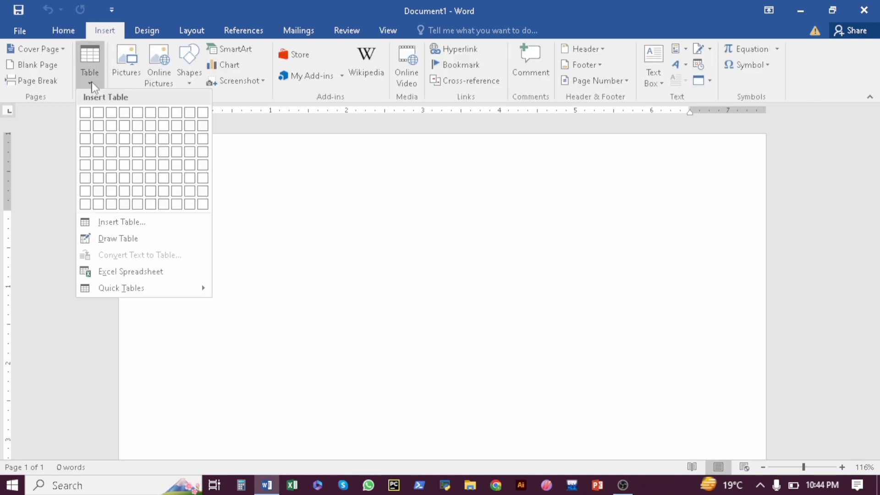
pyautogui.click(85, 112)
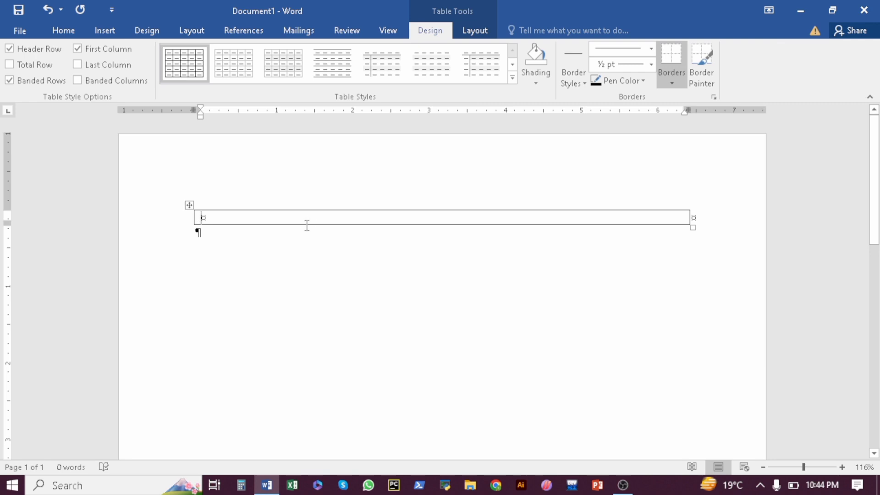
pyautogui.moveTo(304, 225); pyautogui.dragTo(304, 233)
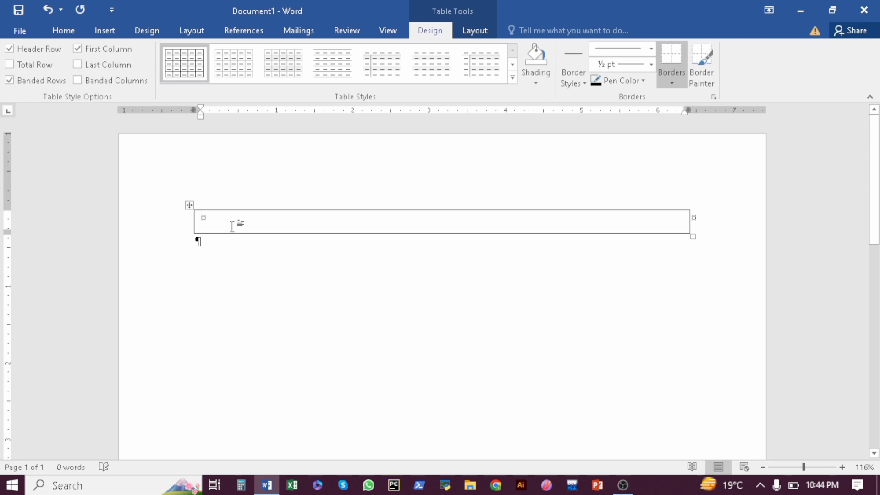
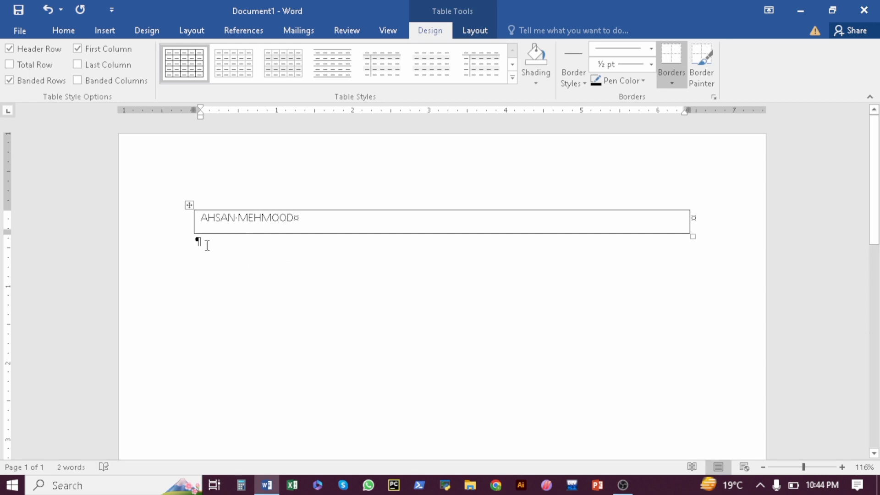
pyautogui.click(208, 246)
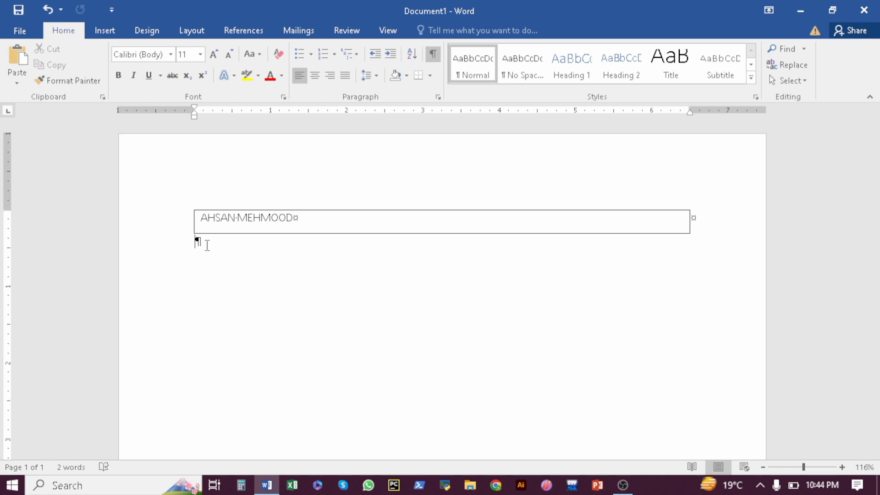
# Type the two tab-indented postal address lines, house and street, then locality and city, below the name box
pyautogui.press('Tab')
pyautogui.press('Tab')
pyautogui.press('Tab')
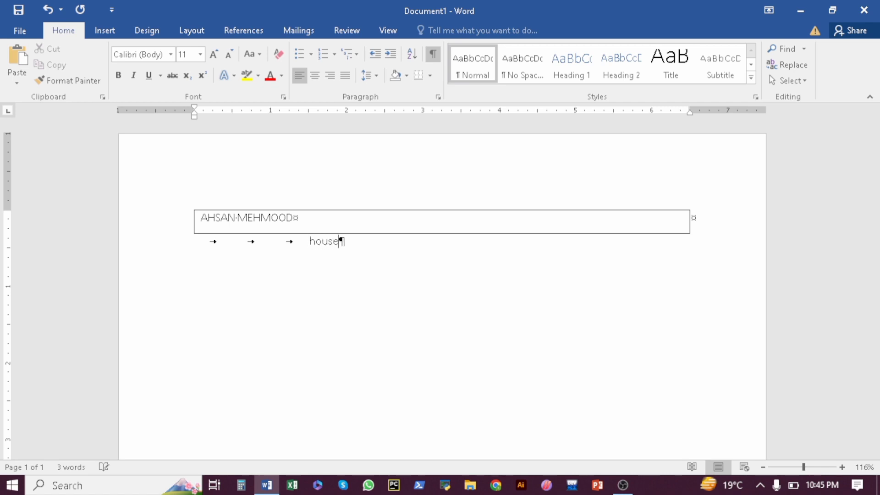
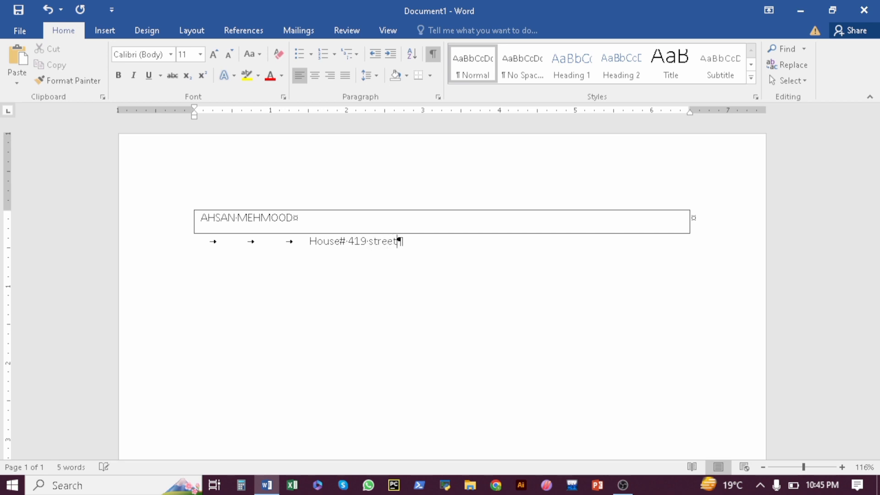
pyautogui.press('Return')
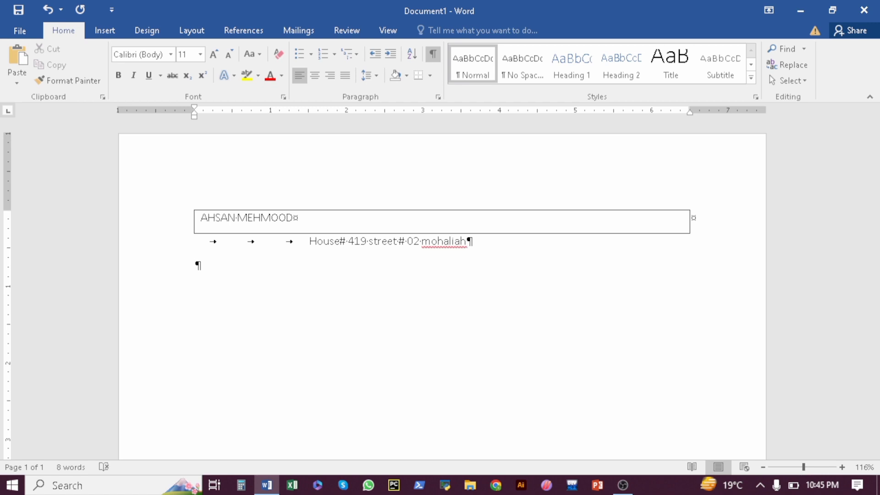
pyautogui.press('Tab')
pyautogui.press('Tab')
pyautogui.press('Tab')
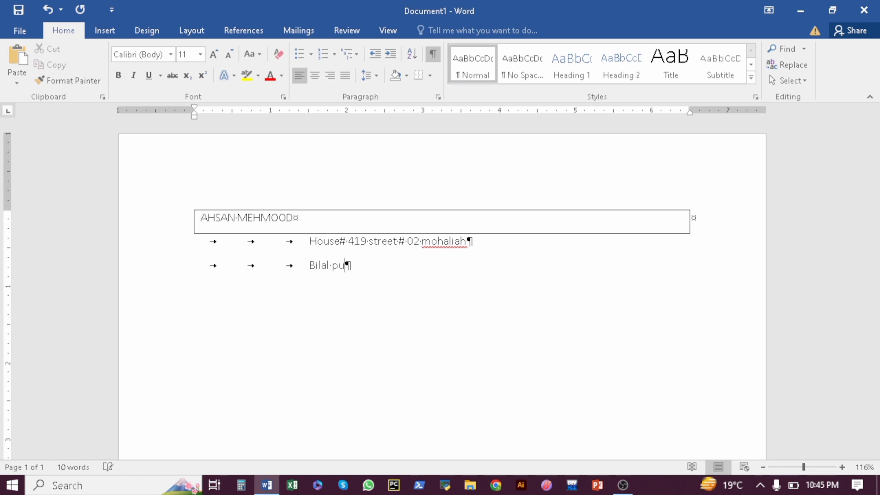
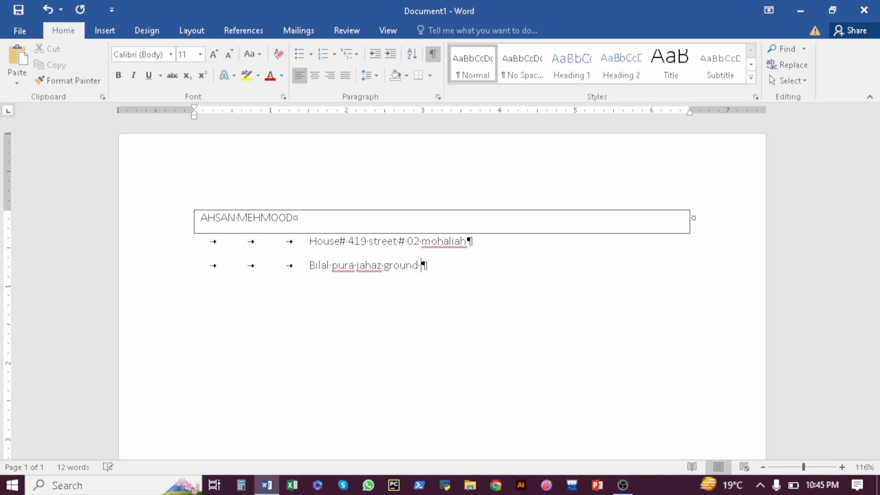
pyautogui.press('Return')
pyautogui.press('Tab')
pyautogui.press('Tab')
pyautogui.press('Tab')
pyautogui.press('Tab')
pyautogui.press('BackSpace')
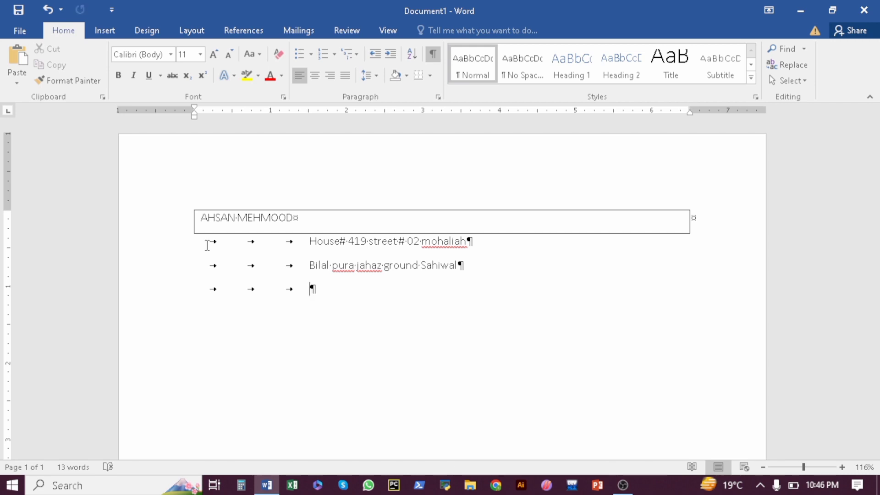
# Add the contact e-mail address on a further-indented line, then move back up to the name box
pyautogui.press('Tab')
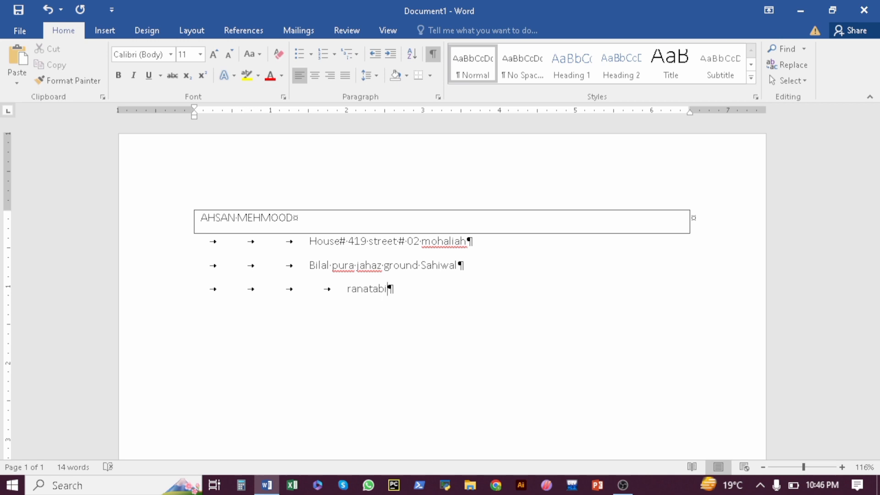
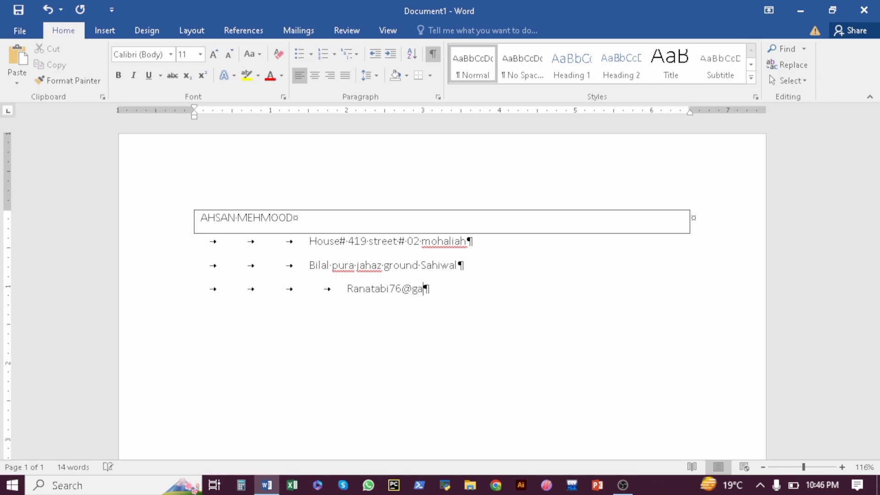
pyautogui.press('Return')
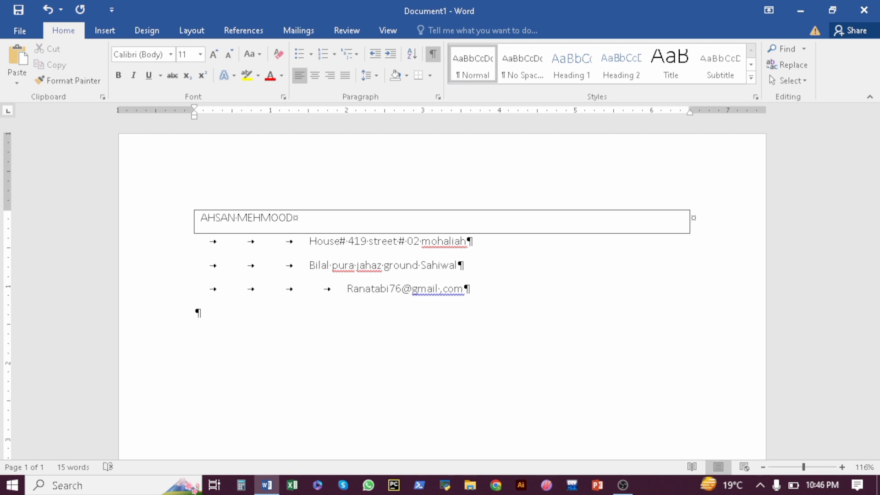
pyautogui.press('Up')
pyautogui.press('Up')
pyautogui.press('Up')
pyautogui.hotkey('shift', 'Up')
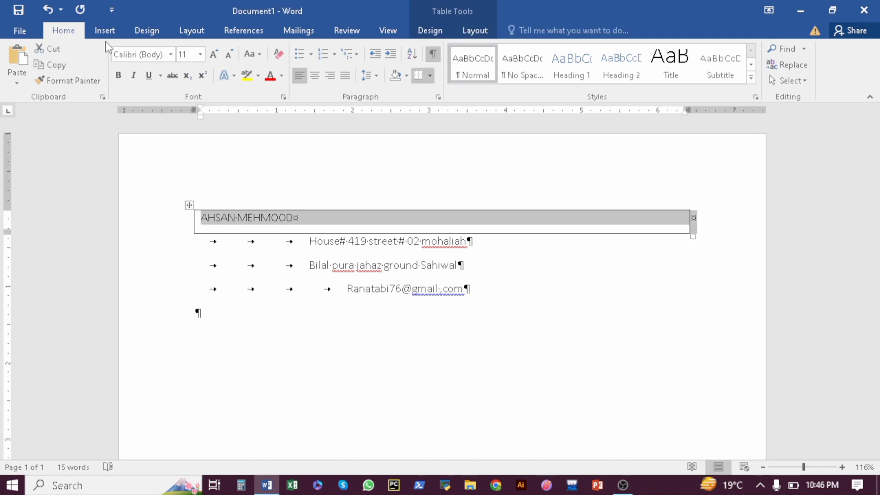
# Insert a two-row table and type 'objective' in its top row
pyautogui.click(104, 30)
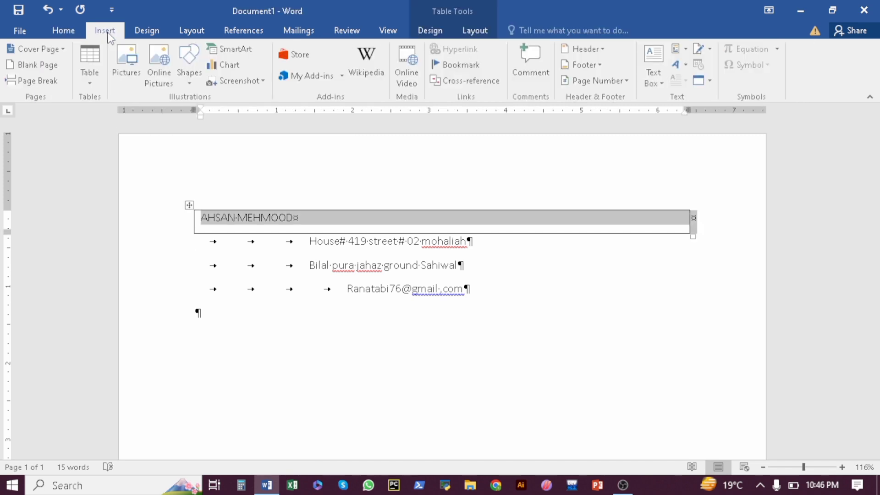
pyautogui.click(88, 84)
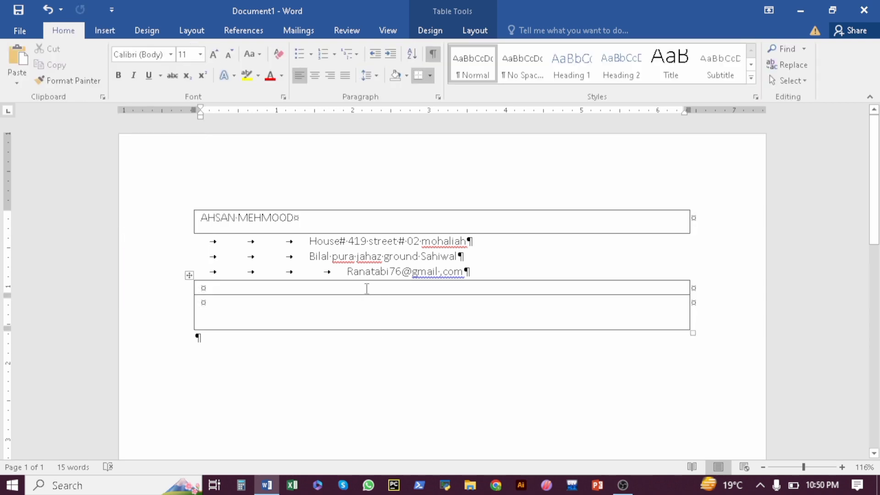
pyautogui.click(367, 288)
pyautogui.write('obje')
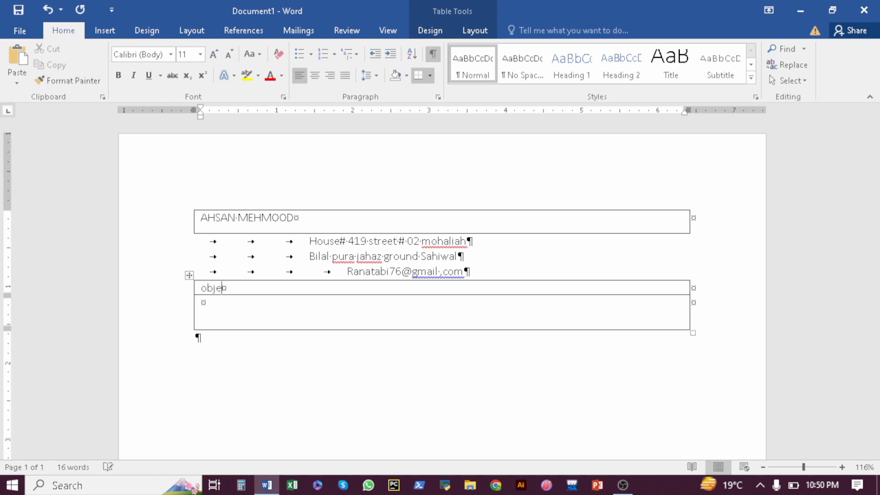
pyautogui.write('ctive')
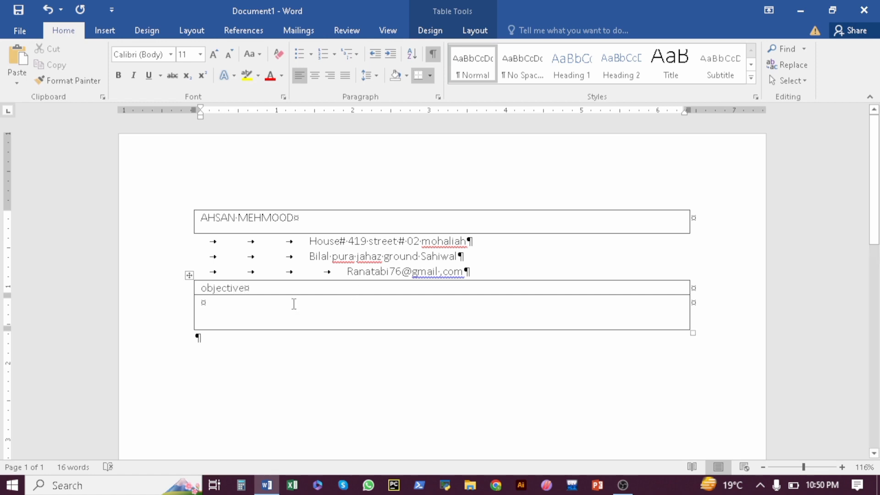
# Type the objective 'To obtain a challenging position in a good organization…' and add a line below the table
pyautogui.click(269, 304)
pyautogui.write('To ')
pyautogui.write('obat')
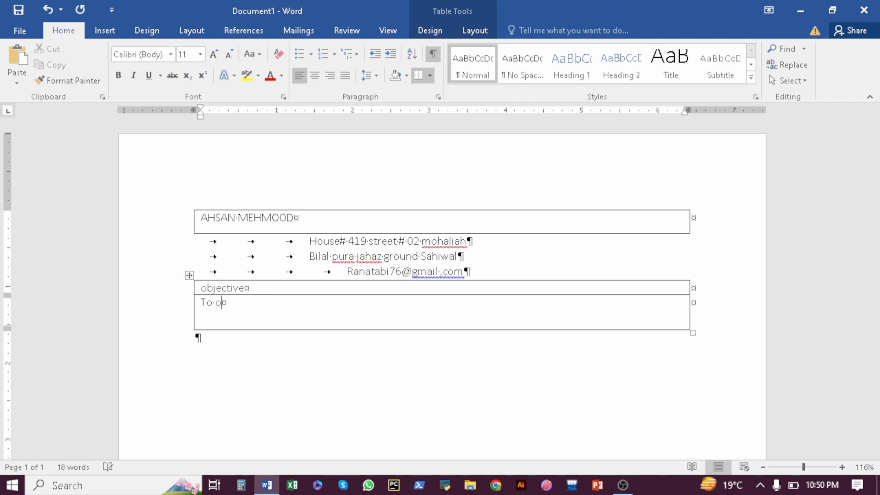
pyautogui.press('BackSpace')
pyautogui.press('BackSpace')
pyautogui.write('tain a ch')
pyautogui.write('e')
pyautogui.press('BackSpace')
pyautogui.write('allehe')
pyautogui.press('BackSpace')
pyautogui.press('BackSpace')
pyautogui.write('ges po')
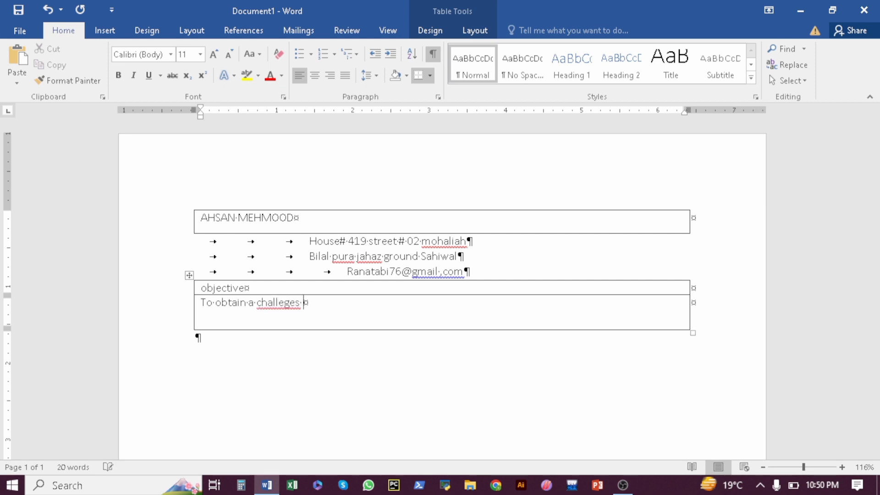
pyautogui.write('sition in a h')
pyautogui.press('BackSpace')
pyautogui.write('good o')
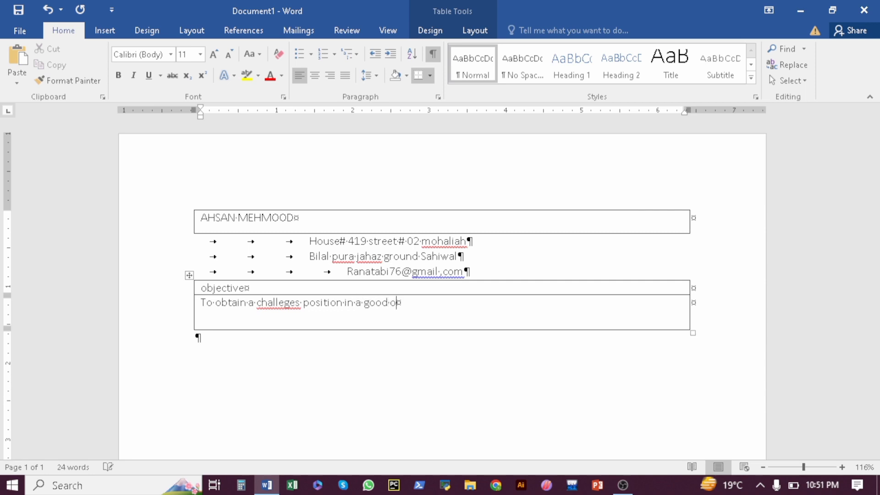
pyautogui.write('rganization')
pyautogui.write('witha ')
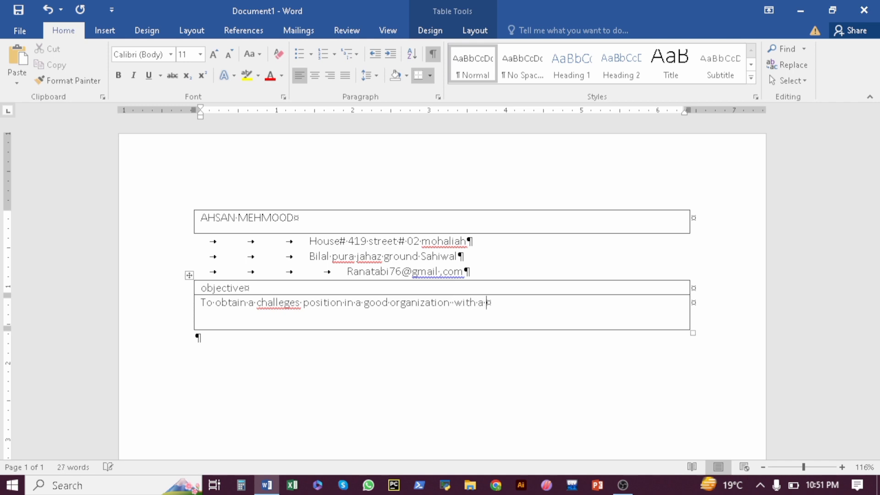
pyautogui.write('view help thre')
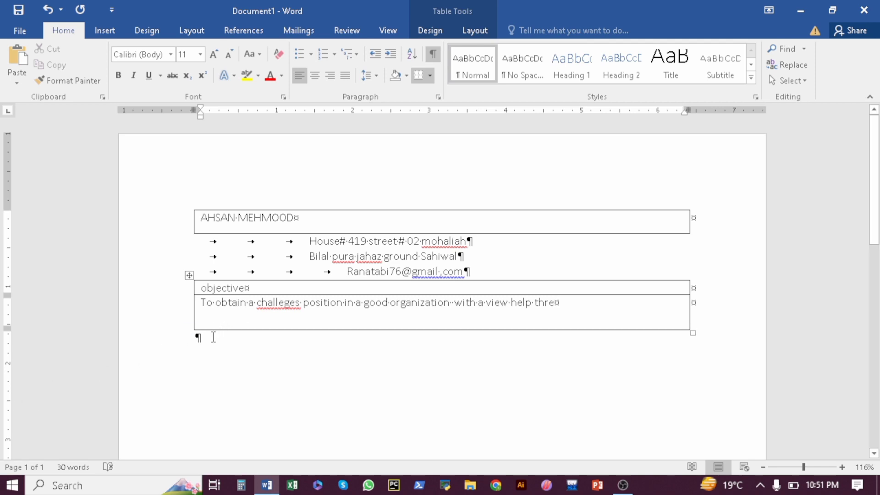
pyautogui.click(213, 337)
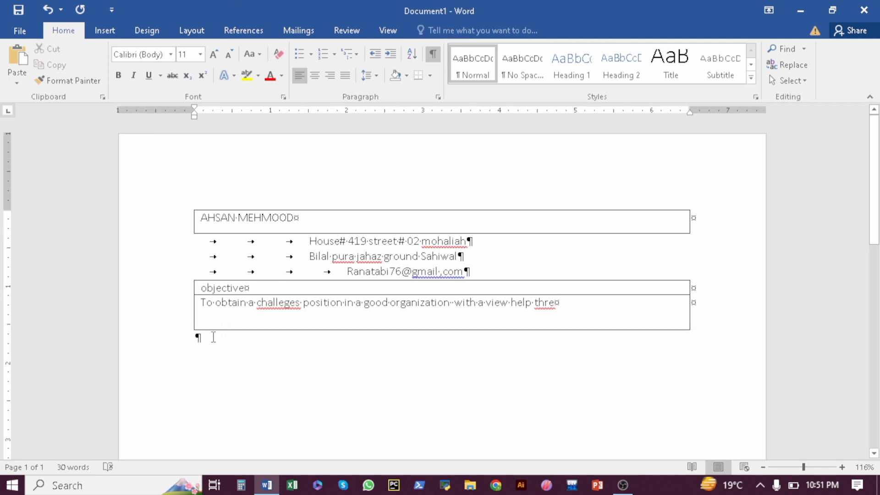
pyautogui.press('Return')
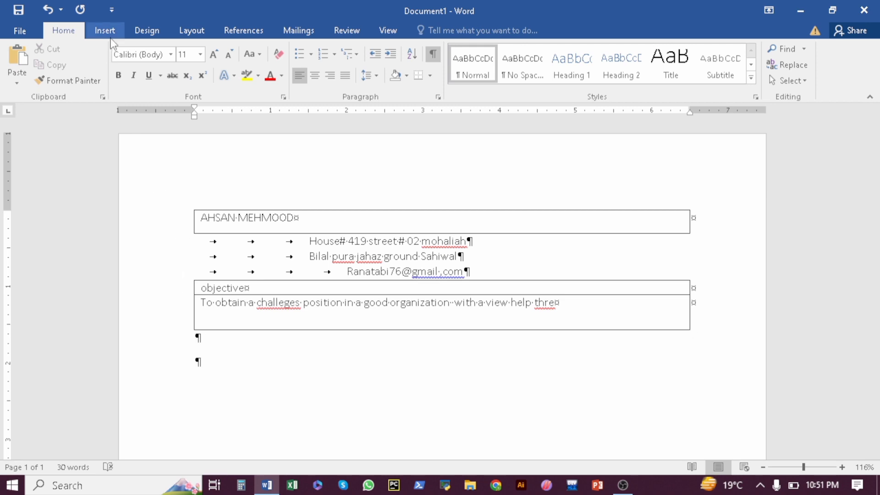
# Insert a 1x2 table below the objective headed 'personal information'
pyautogui.click(109, 33)
pyautogui.click(91, 79)
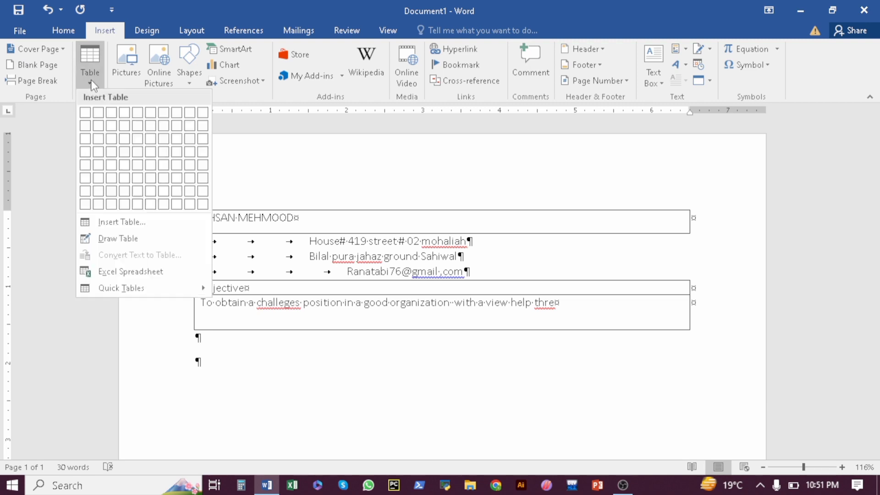
pyautogui.click(85, 130)
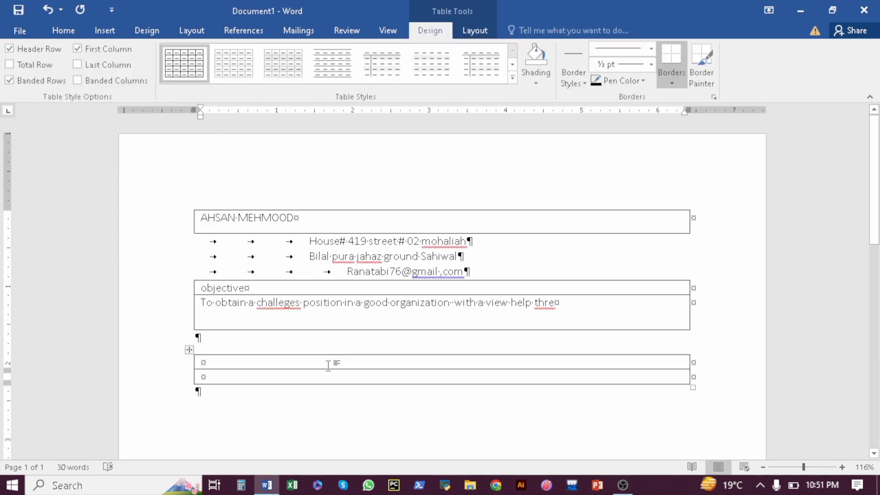
pyautogui.write('pe')
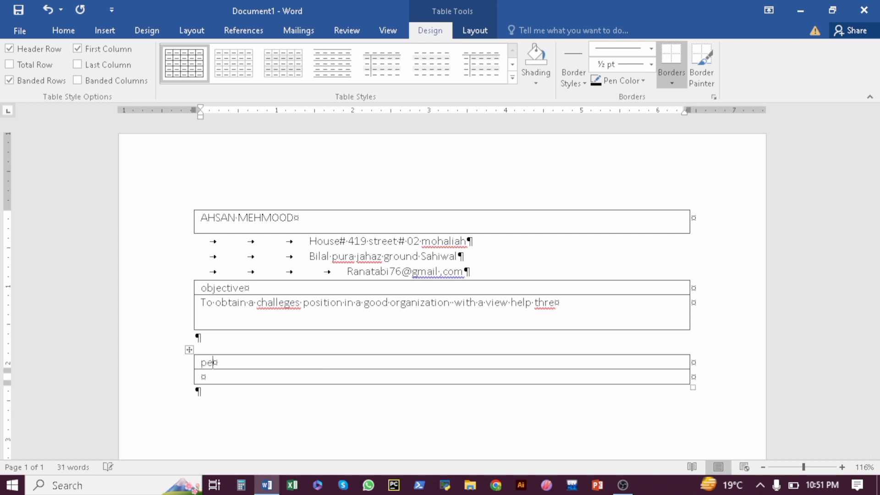
pyautogui.write('rsonal information')
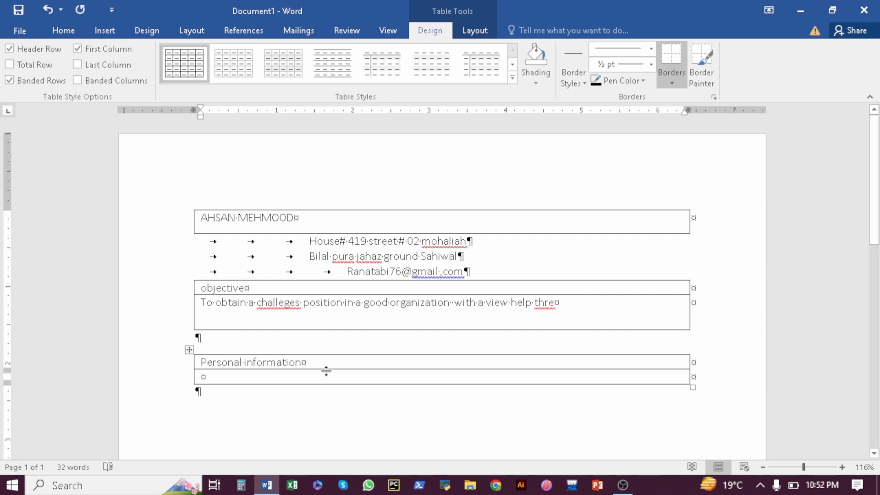
pyautogui.click(332, 375)
# Enlarge the second row and list the labels 'father name' and 'n.i.c. no'
pyautogui.moveTo(335, 383); pyautogui.dragTo(345, 407)
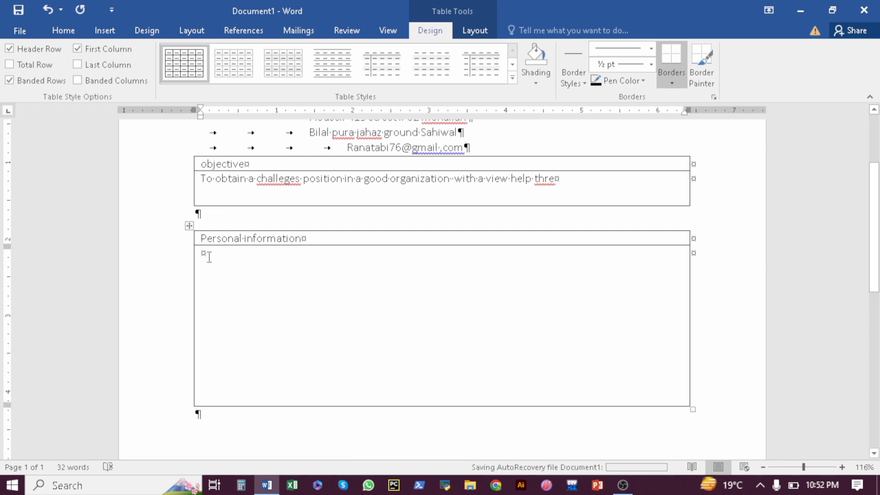
pyautogui.write('fa')
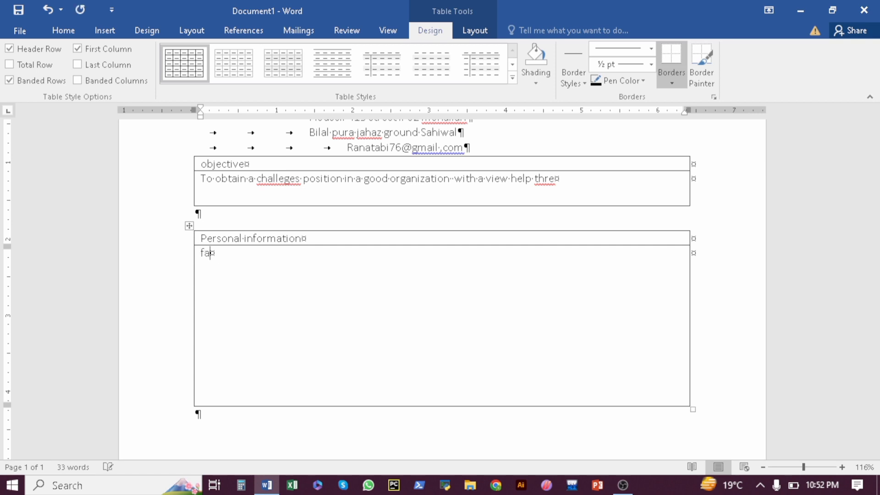
pyautogui.write('ther nem')
pyautogui.press('BackSpace')
pyautogui.press('BackSpace')
pyautogui.write('ame')
pyautogui.press('Return')
pyautogui.write('n.i.c no')
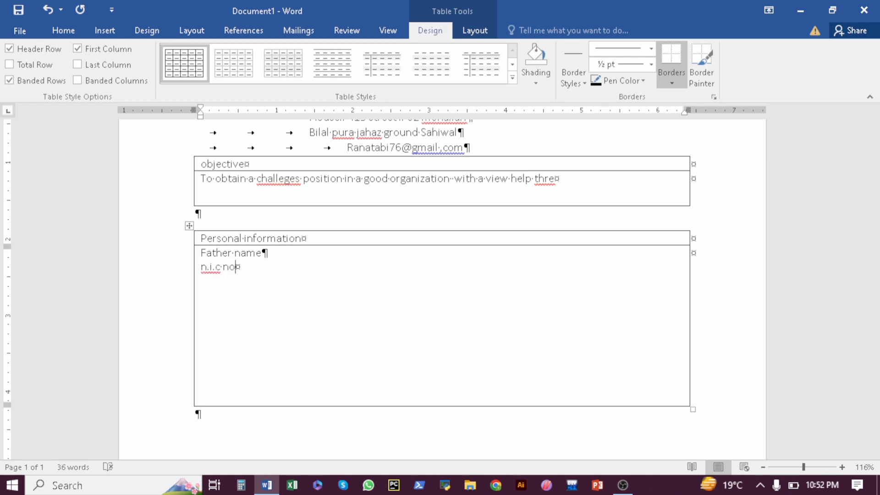
pyautogui.press('BackSpace')
pyautogui.press('BackSpace')
pyautogui.press('BackSpace')
pyautogui.write('. no')
pyautogui.press('Return')
# Add labels D.o.b, domicile, marital status, religion, nationality and contact no, then shrink the row
pyautogui.write('D.o.b')
pyautogui.press('Return')
pyautogui.write('do')
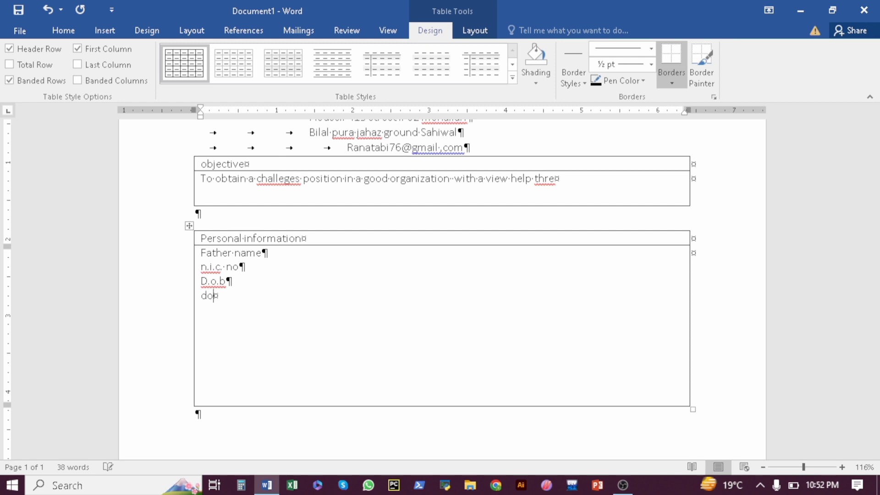
pyautogui.write('micile')
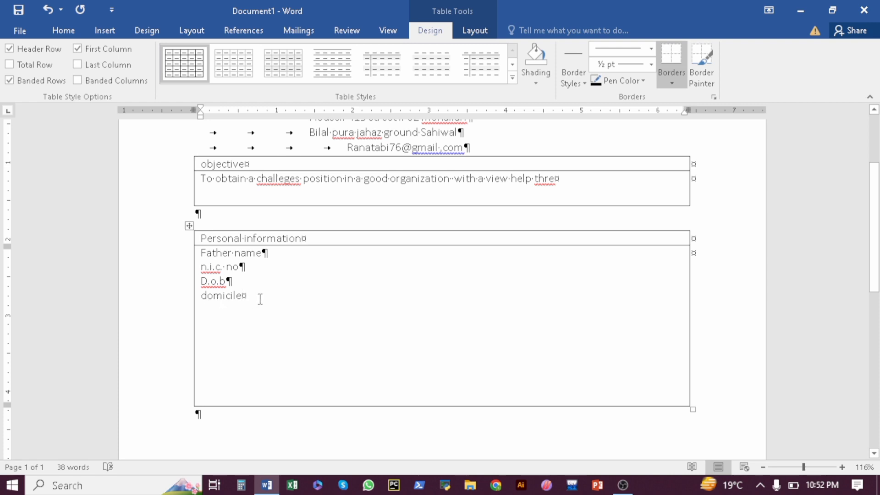
pyautogui.press('Return')
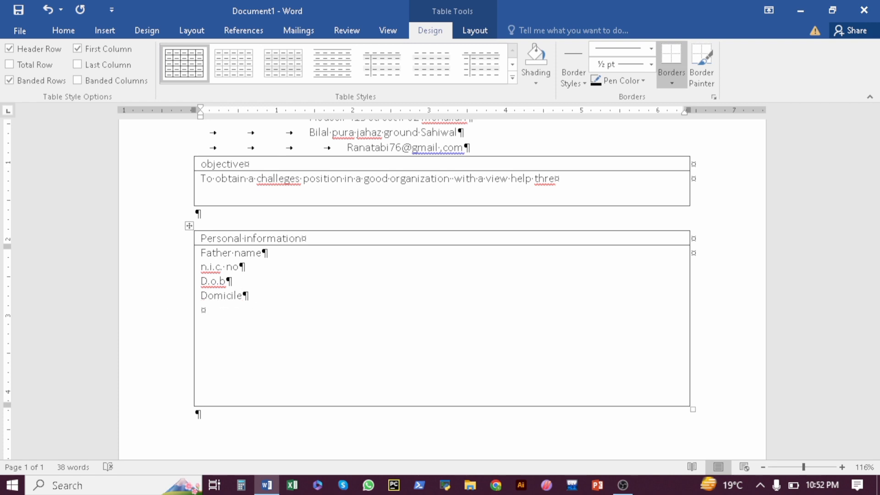
pyautogui.write('maritira; sta')
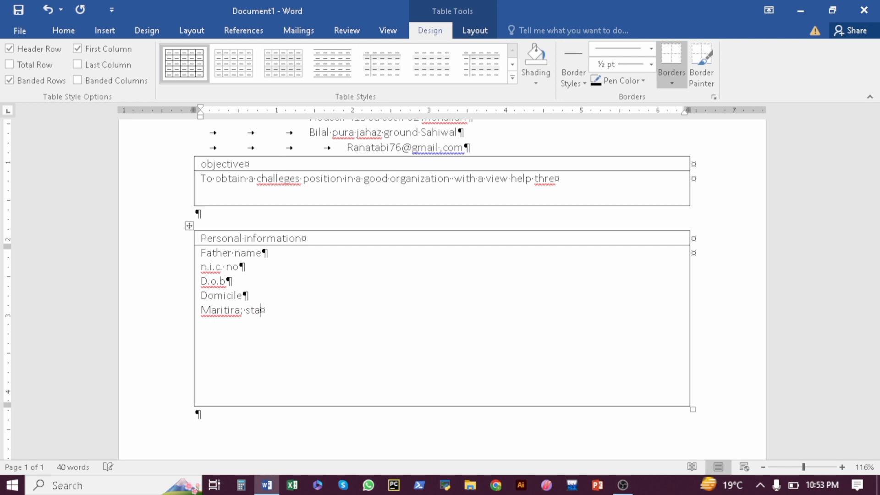
pyautogui.write('ti')
pyautogui.press('BackSpace')
pyautogui.write('us')
pyautogui.press('Return')
pyautogui.write('religion')
pyautogui.press('Return')
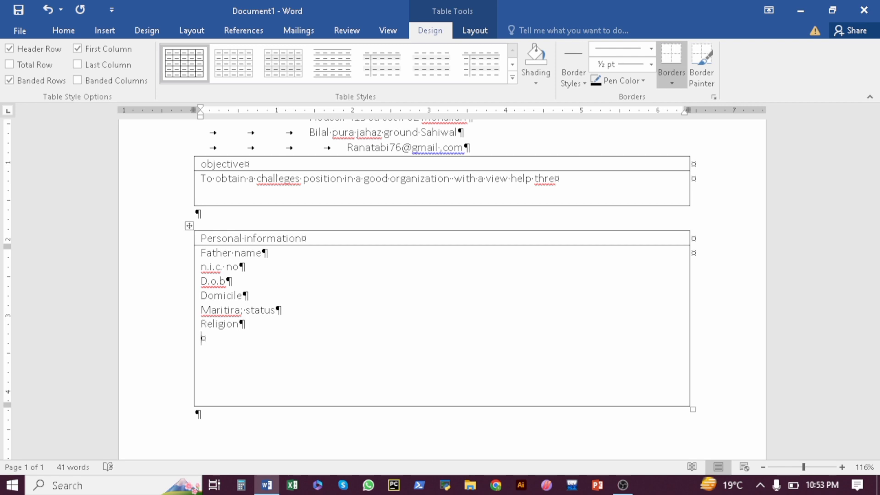
pyautogui.write('nationality')
pyautogui.press('Return')
pyautogui.write('cont')
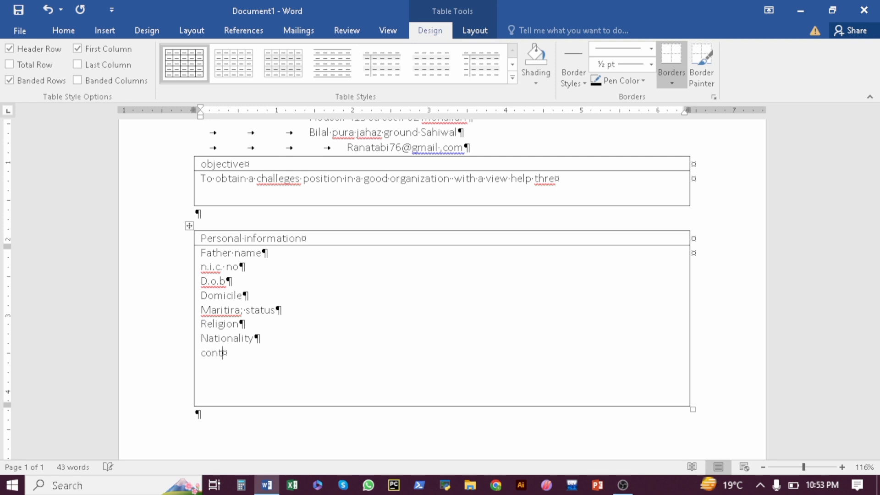
pyautogui.write('act no')
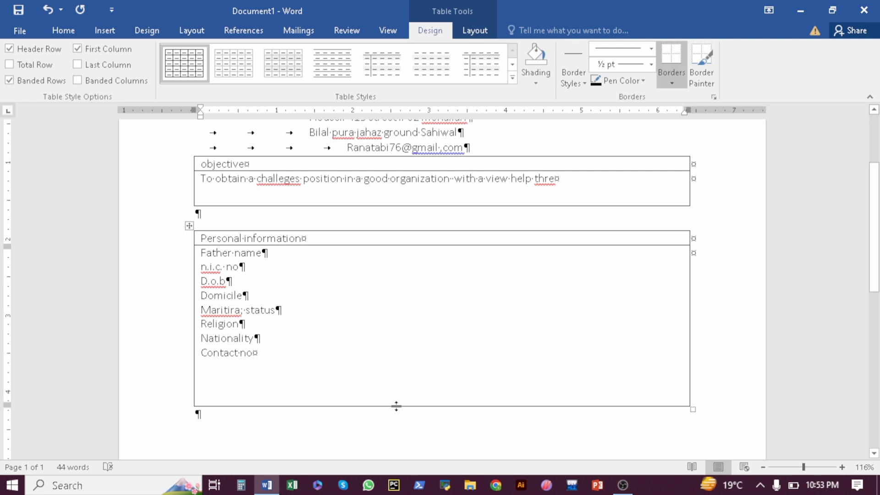
pyautogui.moveTo(396, 406); pyautogui.dragTo(394, 376)
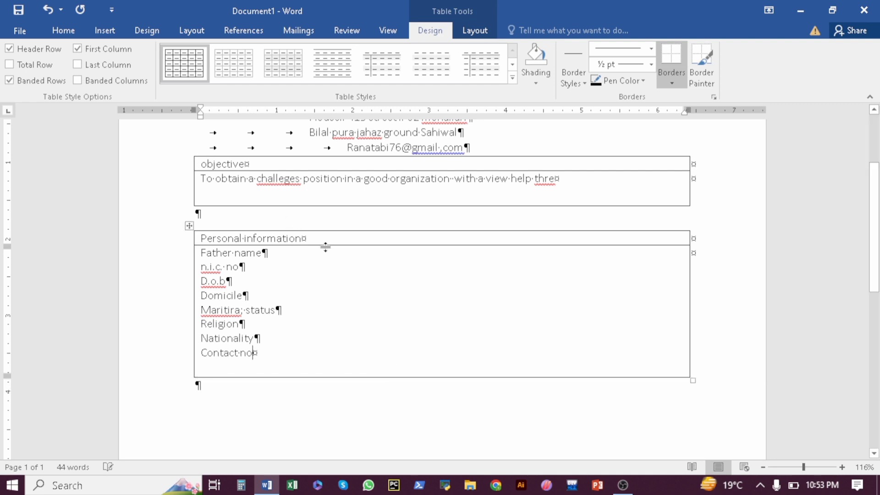
# Fill in the father's name, the NIC number and the date of birth values
pyautogui.click(275, 252)
pyautogui.press('Tab')
pyautogui.hotkey('ctrl', 'z')
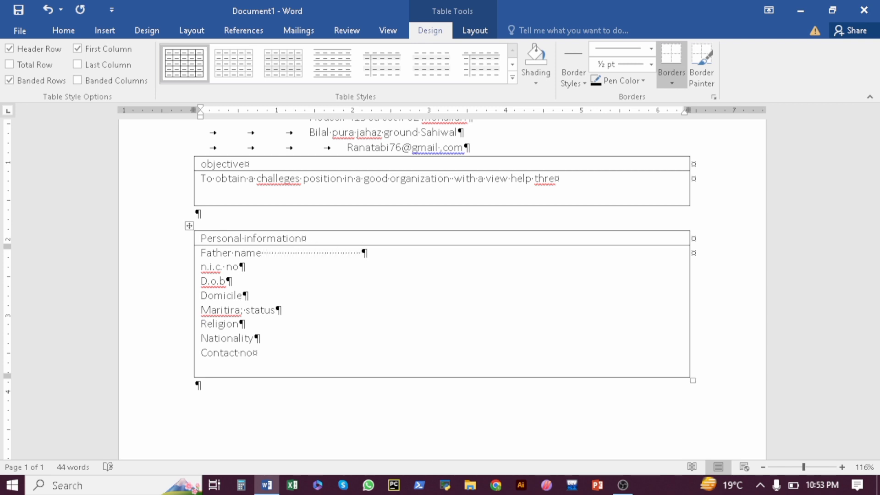
pyautogui.press('BackSpace')
pyautogui.press('BackSpace')
pyautogui.press('BackSpace')
pyautogui.press('BackSpace')
pyautogui.press('BackSpace')
pyautogui.press('BackSpace')
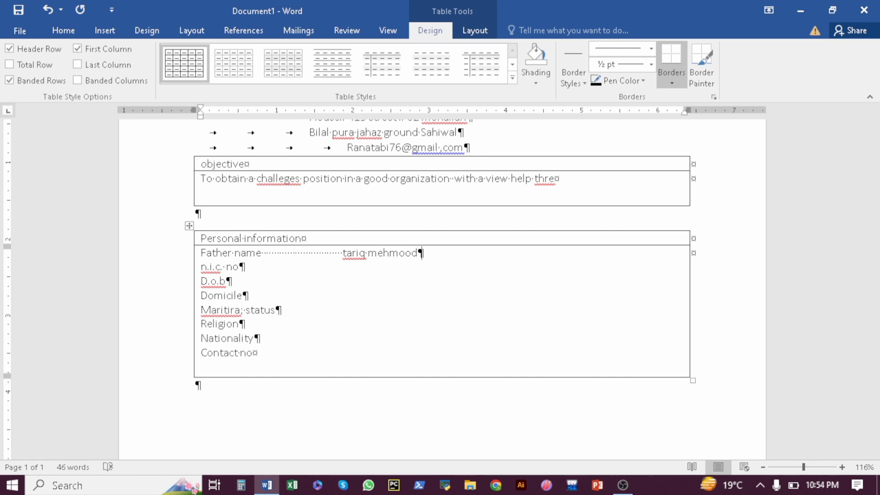
pyautogui.press('Return')
pyautogui.press('BackSpace')
pyautogui.click(253, 266)
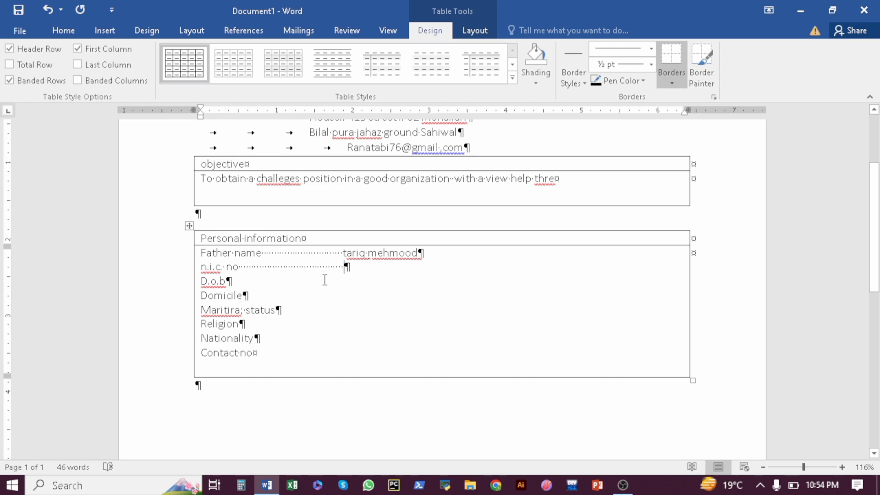
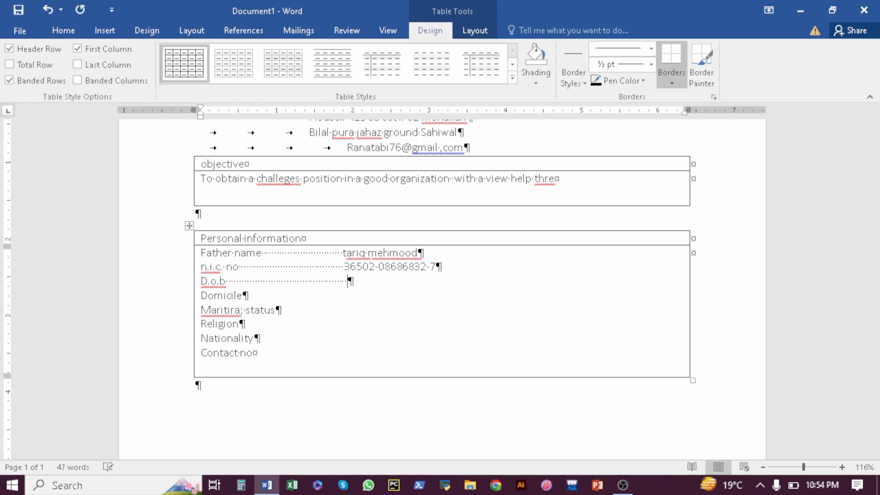
pyautogui.write('             22 ')
pyautogui.write('10-1194')
# Enter the domicile city, 'un-married', 'islam', 'pakistan' and the contact phone number
pyautogui.click(253, 296)
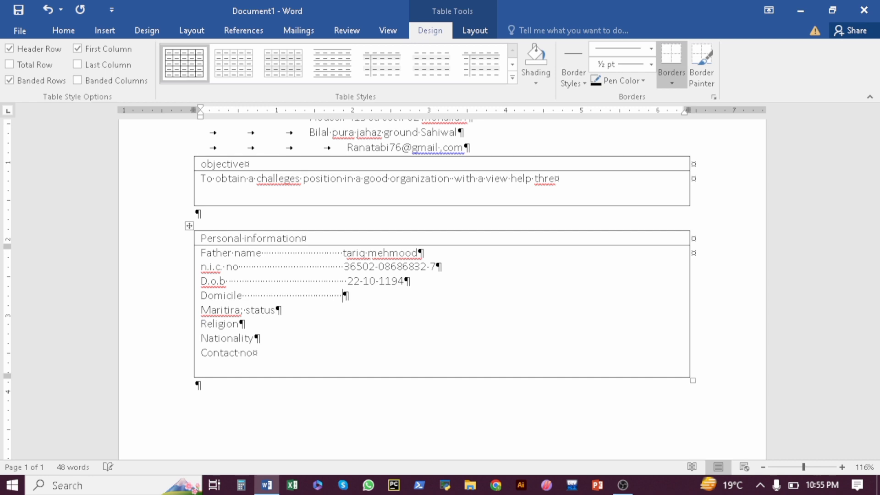
pyautogui.write('sahiwal')
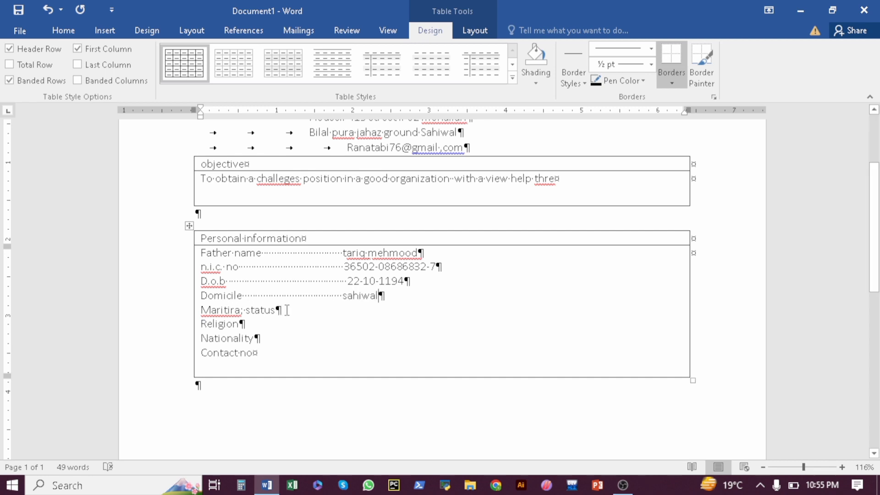
pyautogui.click(287, 310)
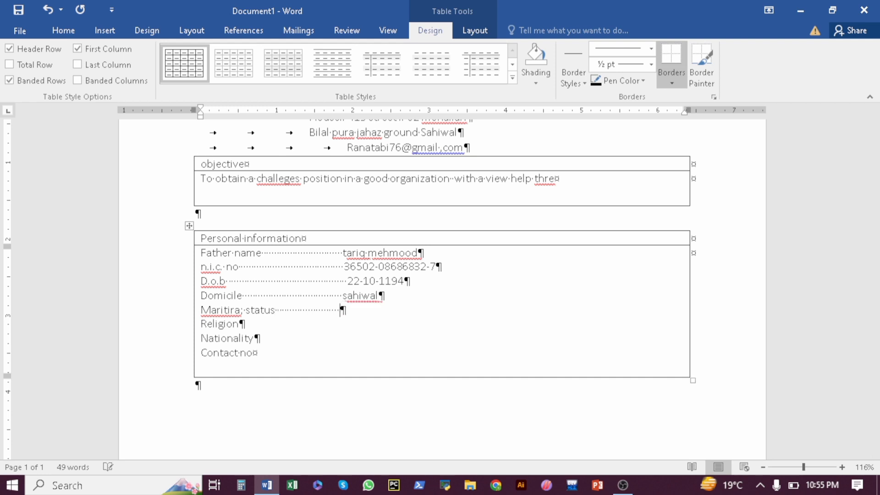
pyautogui.write('un-married')
pyautogui.click(259, 320)
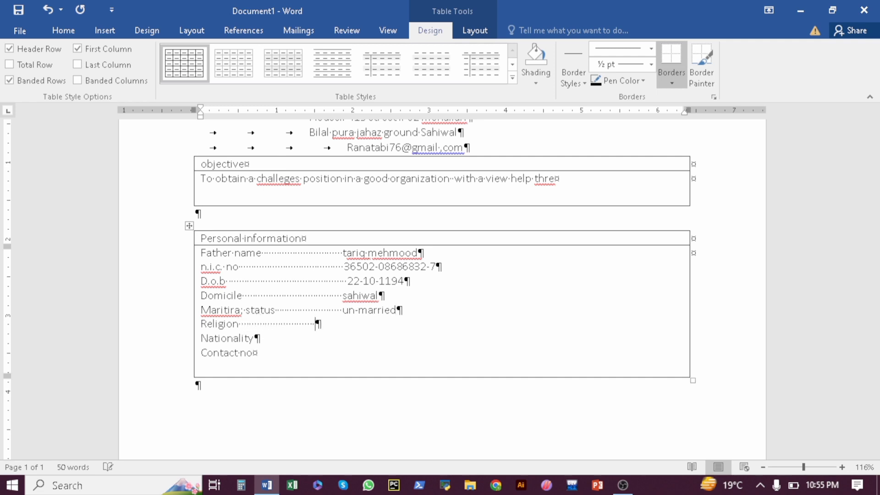
pyautogui.write('islam')
pyautogui.click(268, 339)
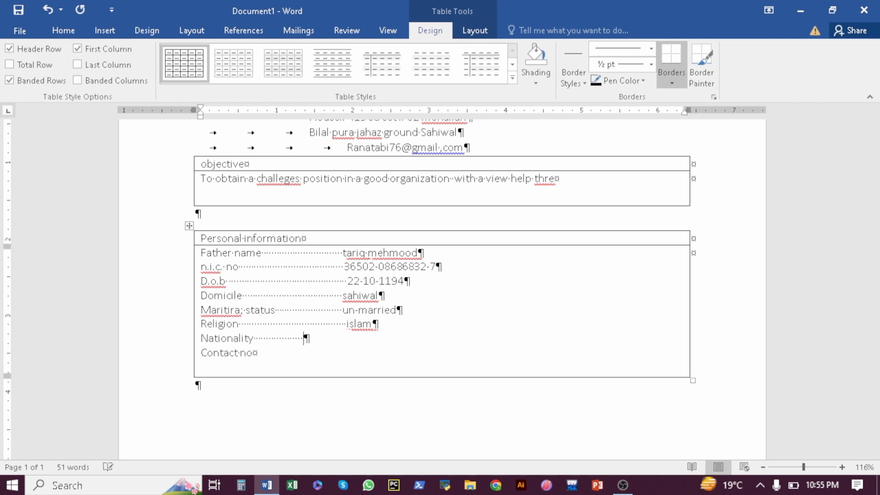
pyautogui.write('pakistan')
pyautogui.click(257, 353)
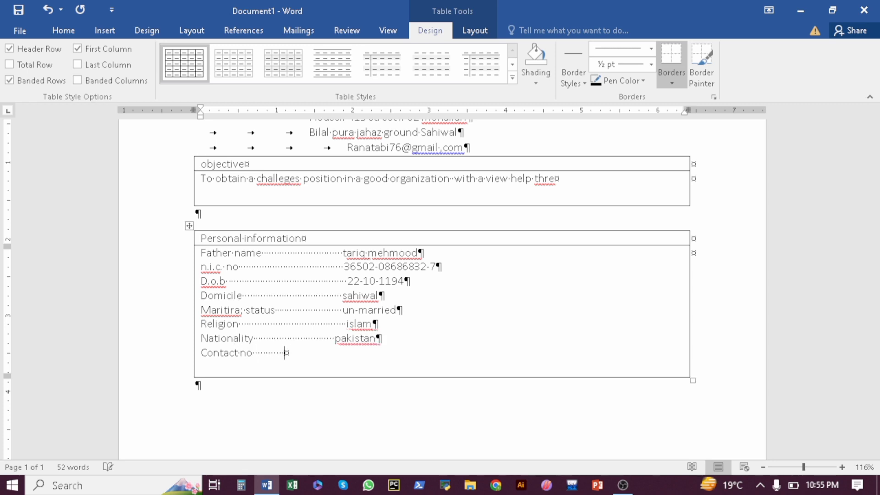
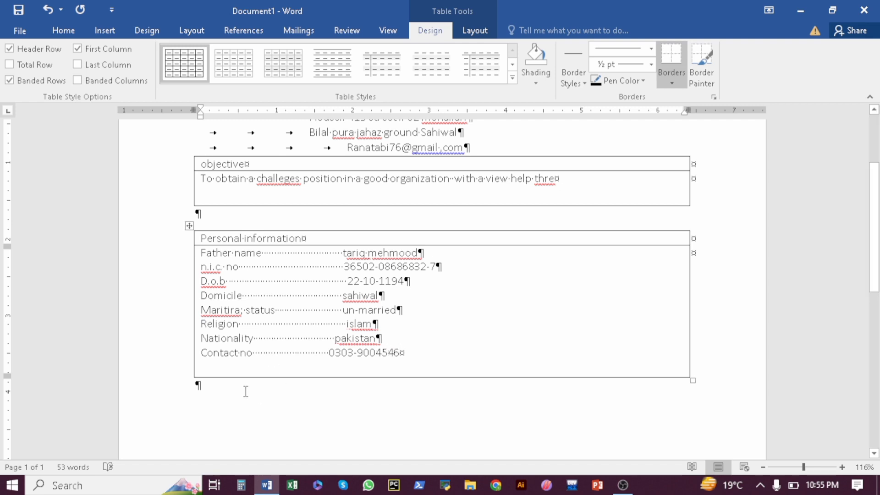
# Add a paragraph below and insert a 1x2 table headed 'educational background'
pyautogui.click(218, 384)
pyautogui.press('Return')
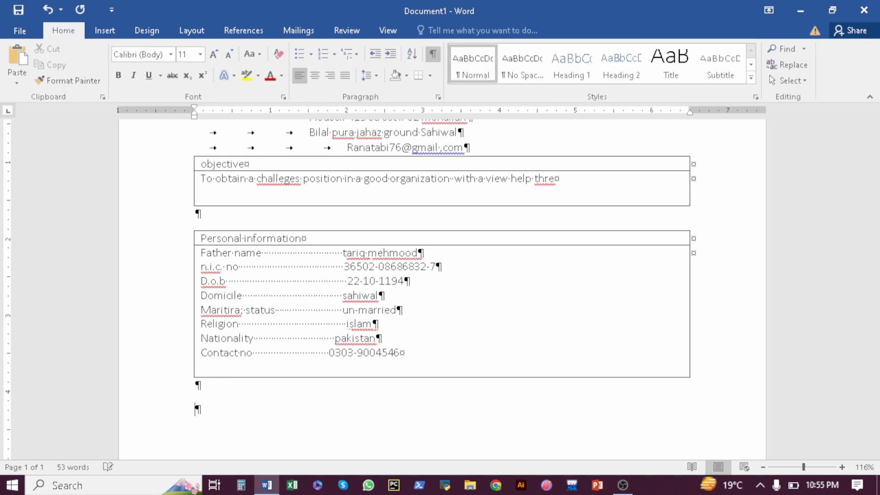
pyautogui.click(113, 33)
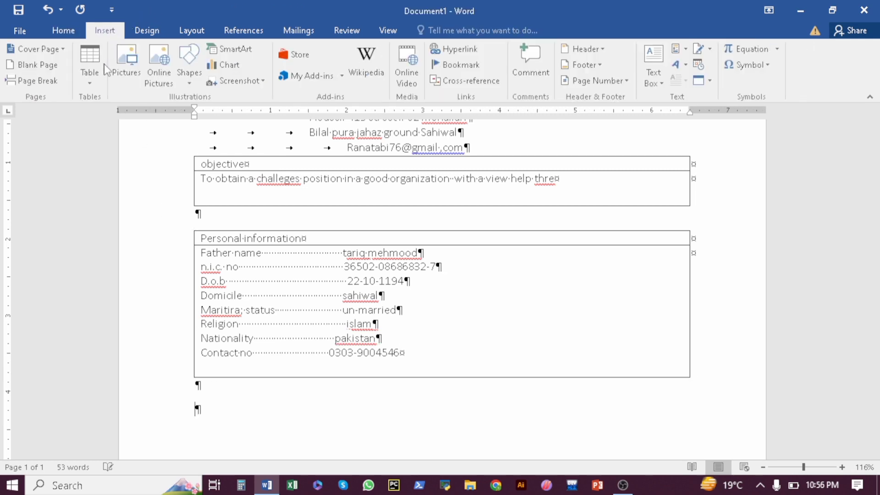
pyautogui.click(93, 85)
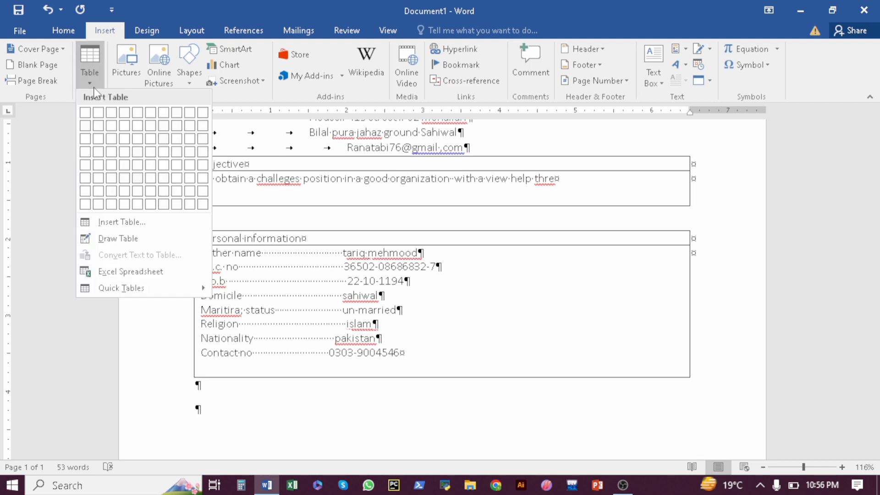
pyautogui.click(86, 126)
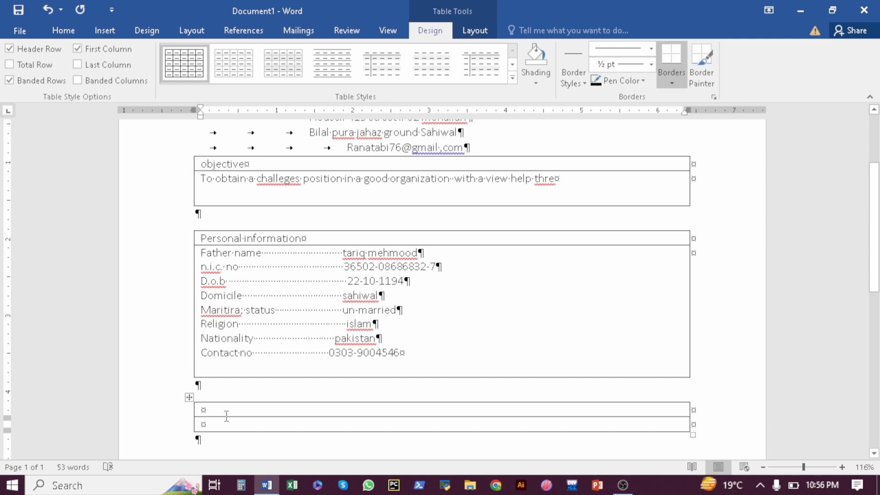
pyautogui.write('ed')
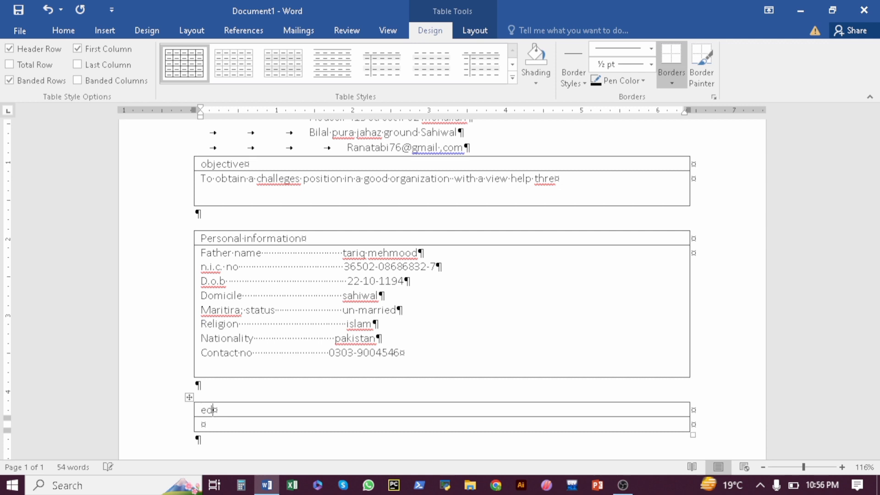
pyautogui.write('ucational backgr')
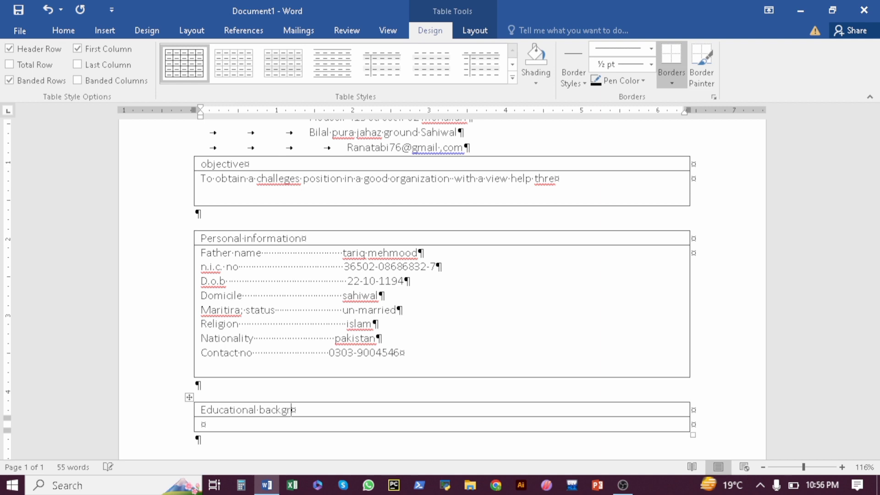
pyautogui.write('ound')
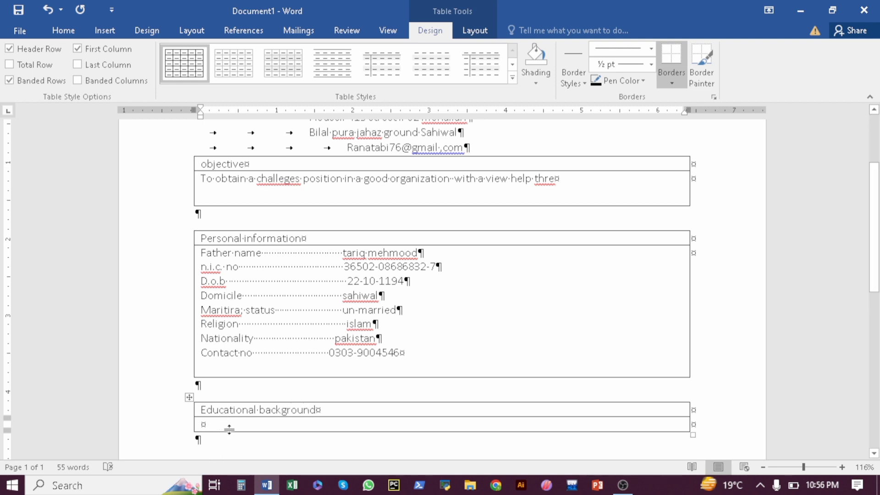
# Enlarge the second row and list 'fsc (phy, che, math)' and 'metric(phy,che,bio, math'
pyautogui.moveTo(232, 431); pyautogui.dragTo(236, 444)
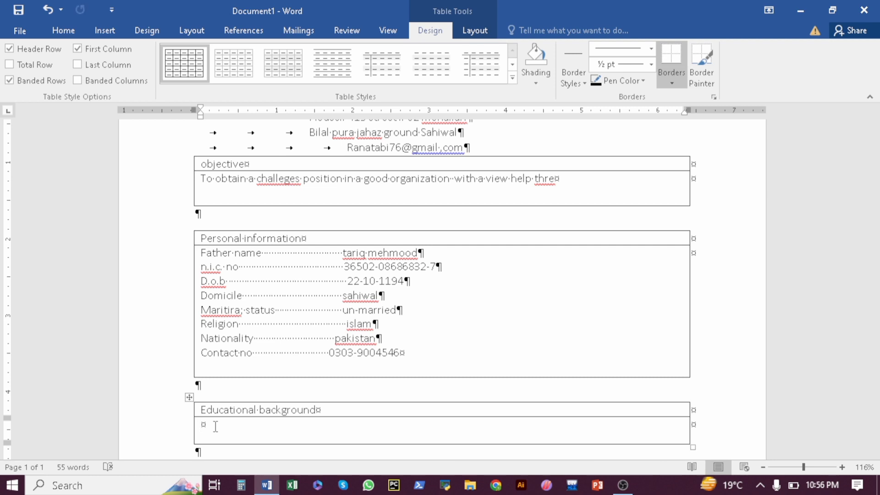
pyautogui.write('fsc (phy')
pyautogui.press('BackSpace')
pyautogui.write(',')
pyautogui.write('che, math')
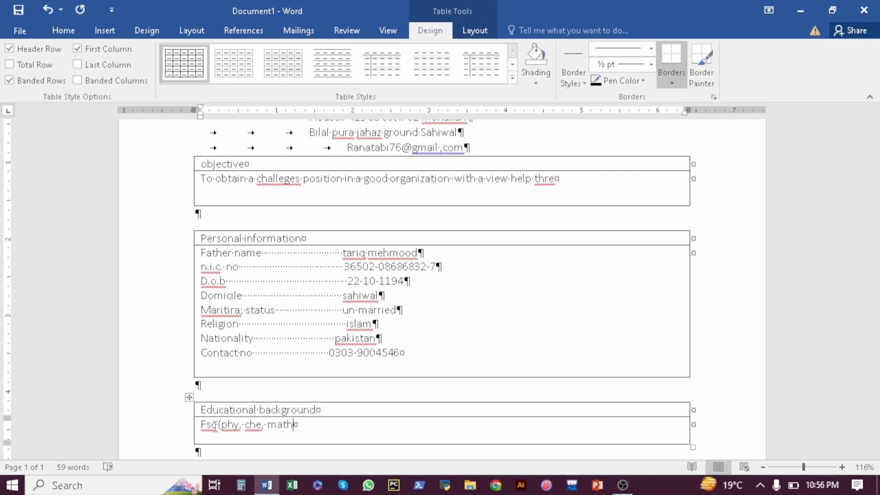
pyautogui.write(')')
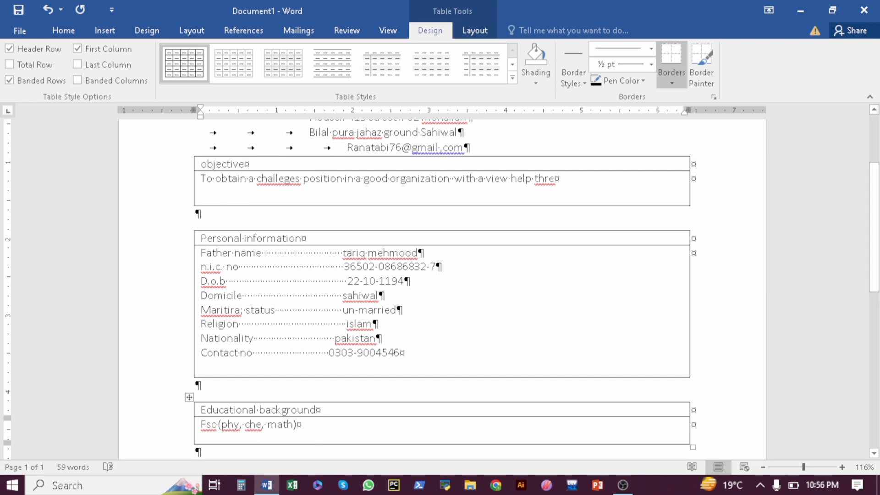
pyautogui.press('Return')
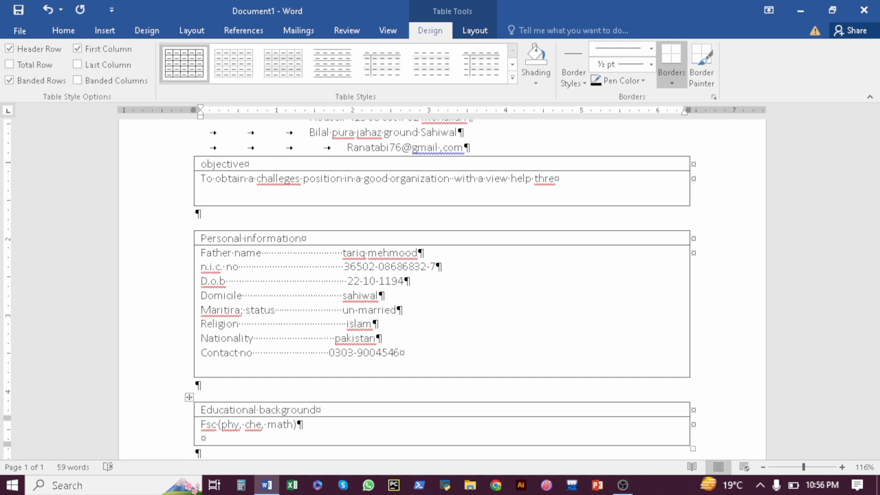
pyautogui.write('metric(phy,che,')
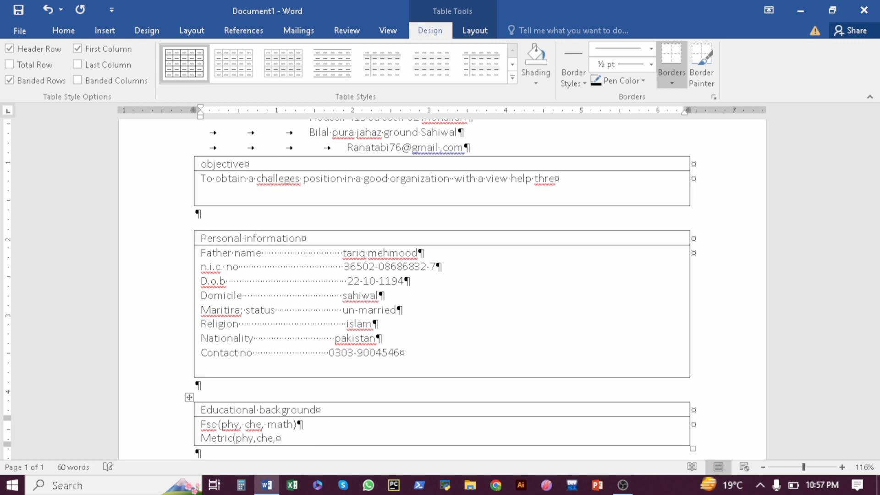
pyautogui.write('bio, math')
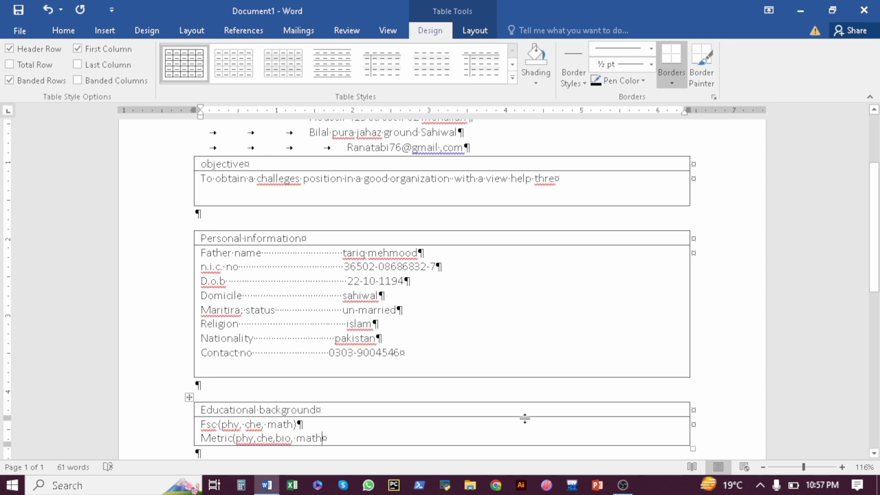
pyautogui.press('Down')
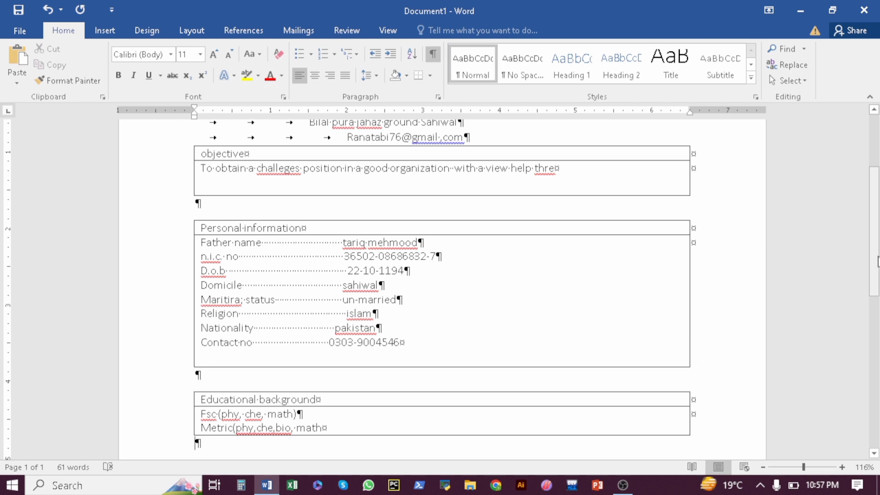
pyautogui.moveTo(878, 262); pyautogui.dragTo(877, 322)
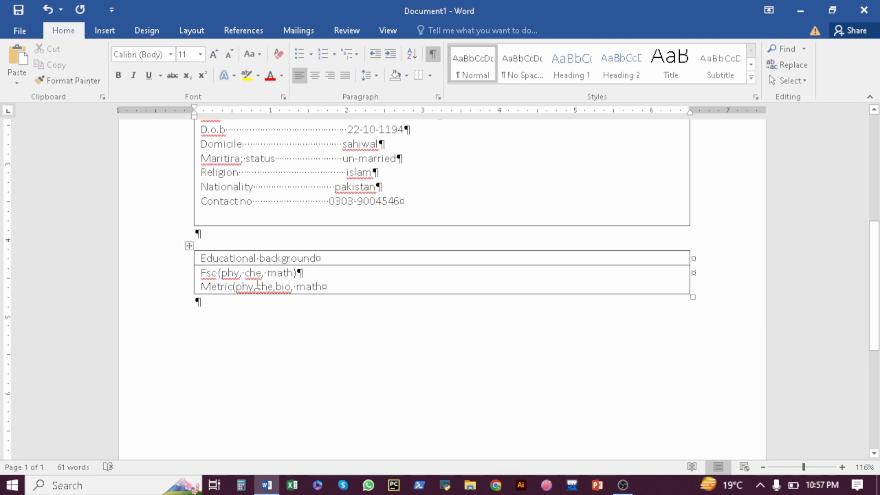
# Insert a one-column, two-row table below Educational background and head it 'It slills'
pyautogui.click(250, 301)
pyautogui.press('Return')
pyautogui.click(105, 30)
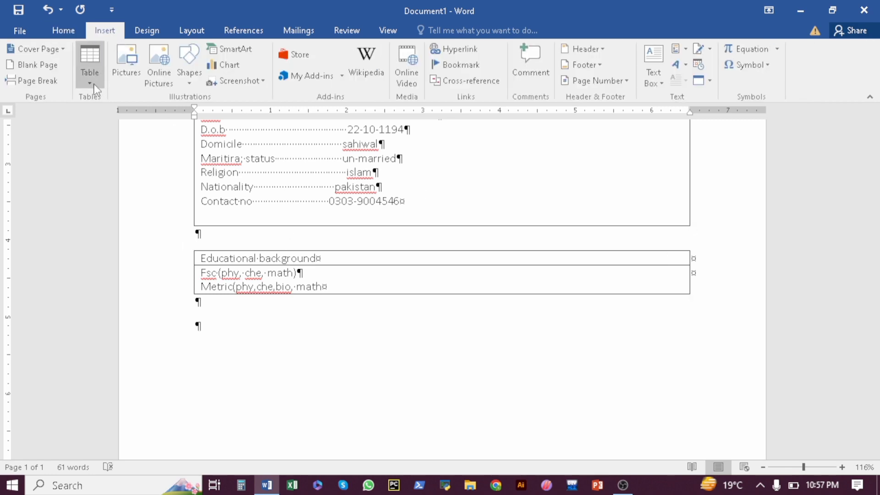
pyautogui.click(89, 82)
pyautogui.press('Escape')
pyautogui.click(89, 124)
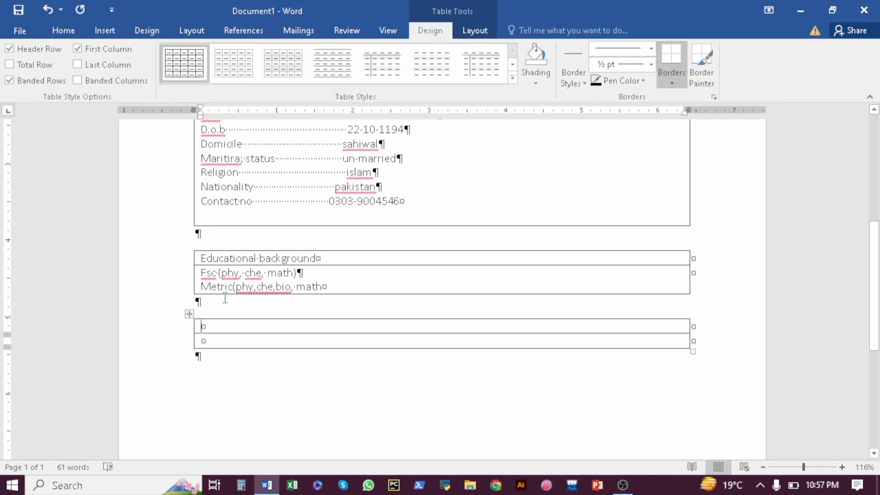
pyautogui.write('It slip')
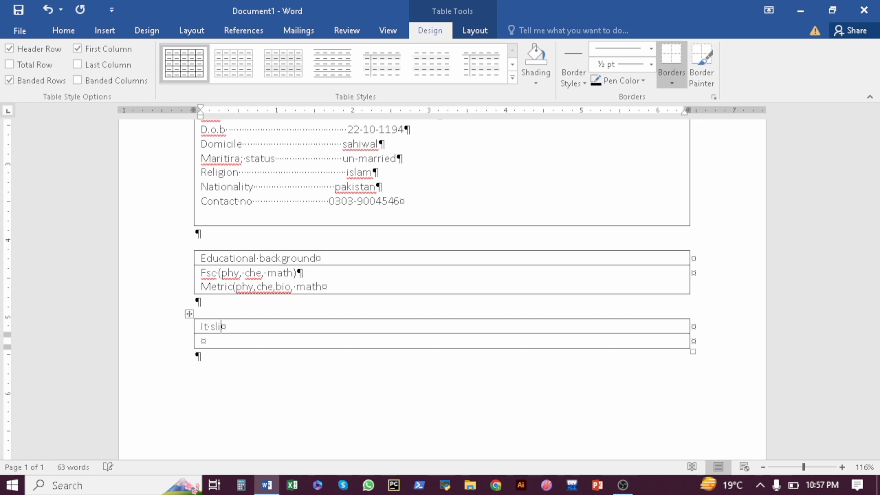
pyautogui.write('lls')
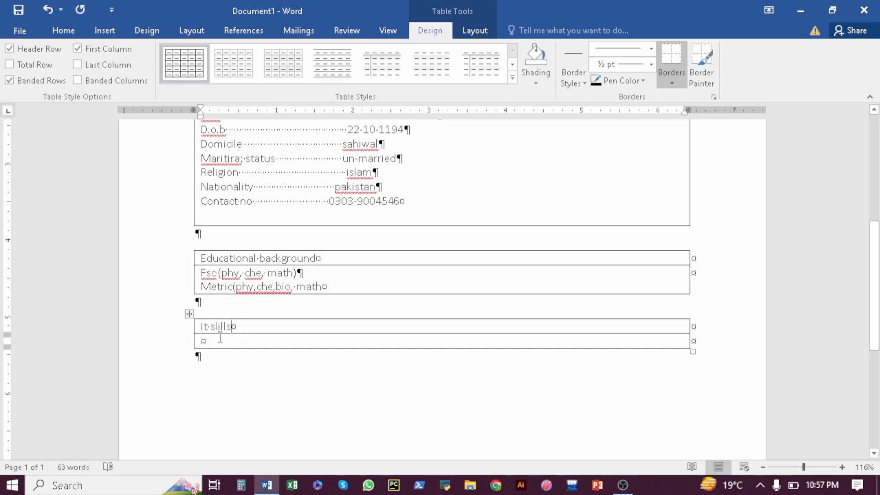
pyautogui.click(220, 337)
# Enlarge the second row and list one year's computer application experience and a dispenser diploma
pyautogui.moveTo(336, 347); pyautogui.dragTo(343, 407)
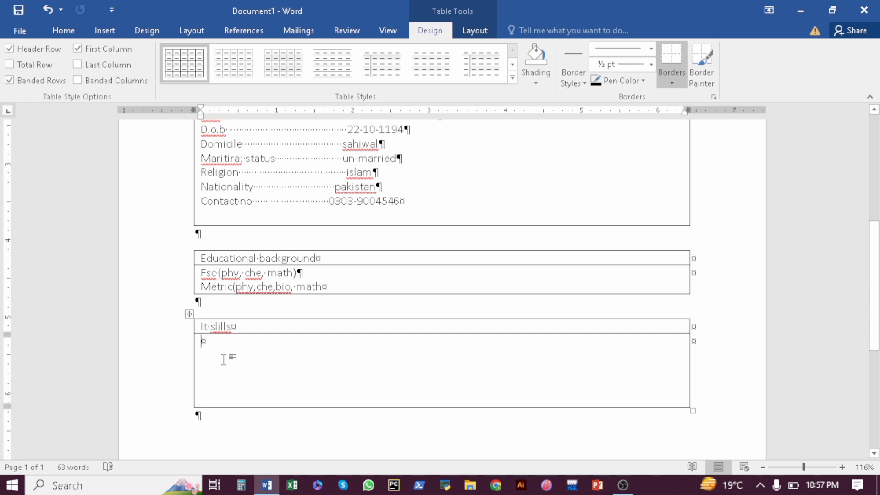
pyautogui.write('One ')
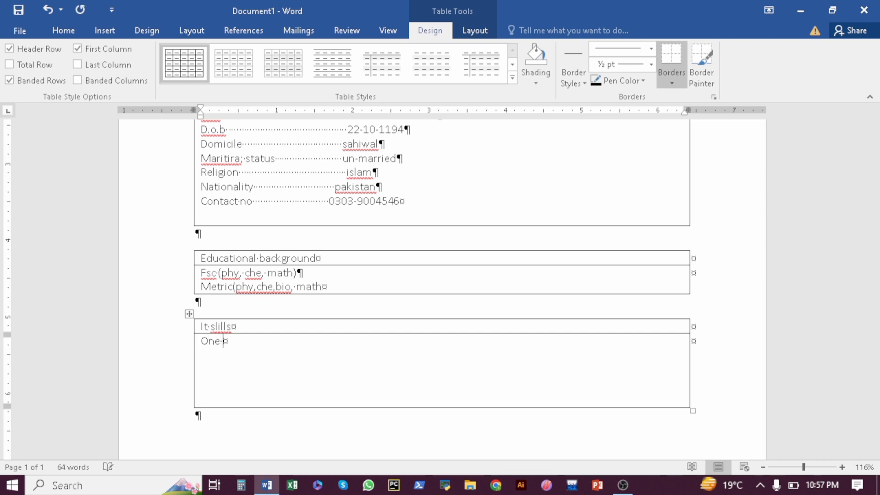
pyautogui.write('yeaar')
pyautogui.press('BackSpace')
pyautogui.press('BackSpace')
pyautogui.press('BackSpace')
pyautogui.write('ar experiences')
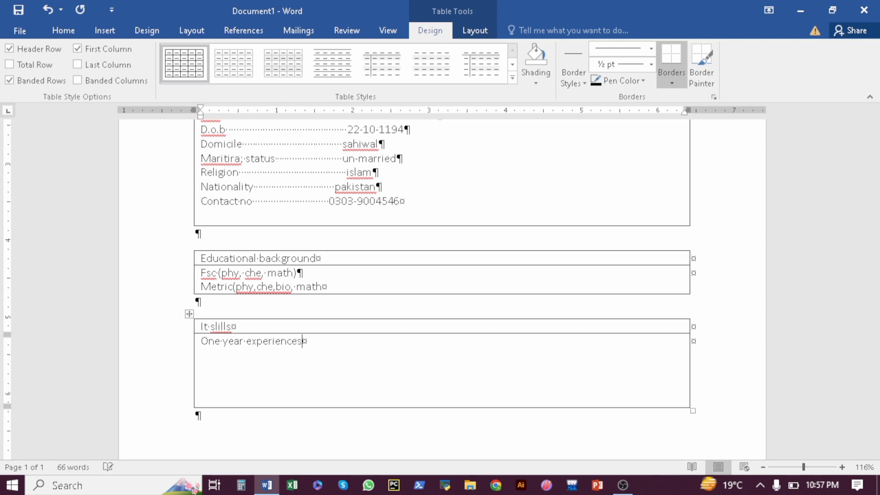
pyautogui.write(' in computer applic')
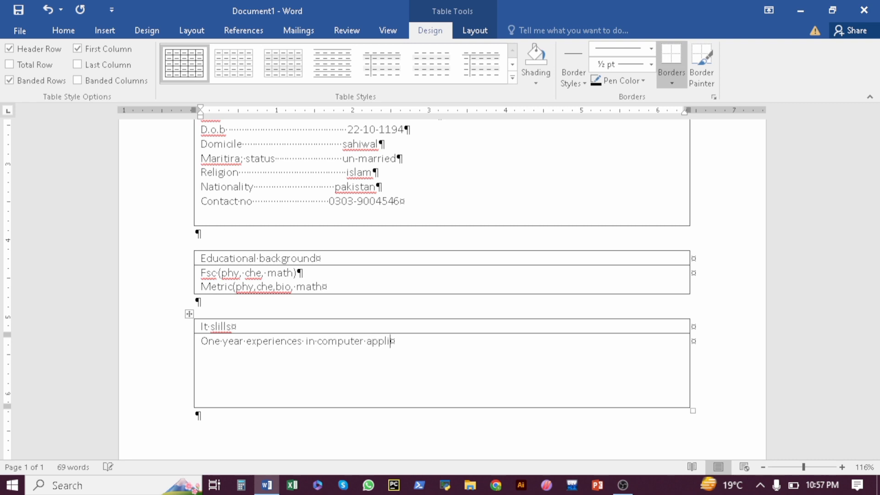
pyautogui.write('atio')
pyautogui.write('n')
pyautogui.press('Return')
pyautogui.write('One year di')
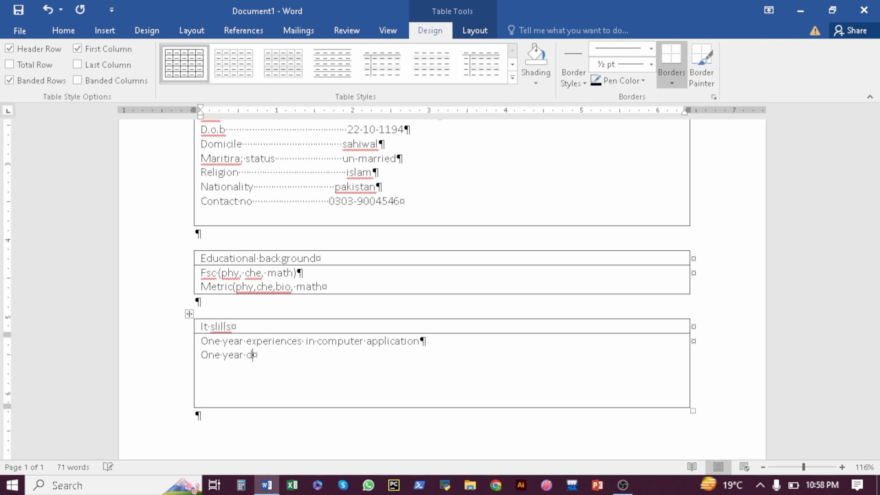
pyautogui.write('ploma in dipenser')
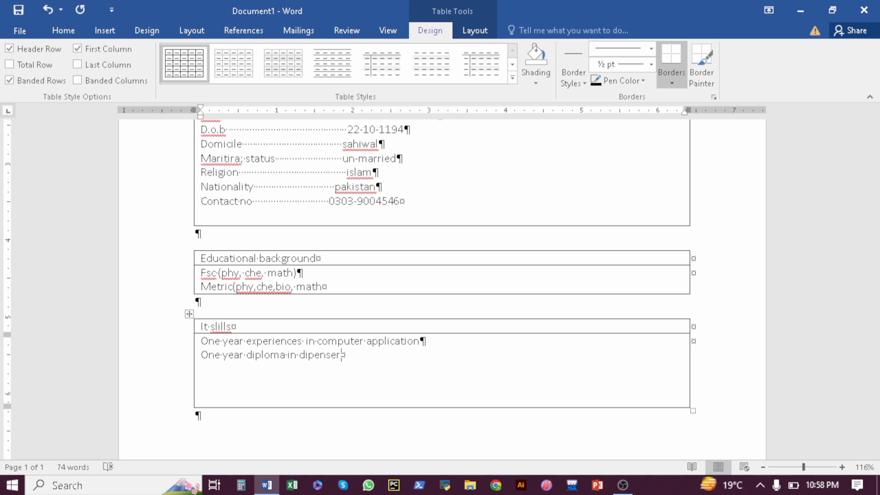
# Add 'Six month diploma in civil draft' and 'typing speed 40', then a paragraph below the box
pyautogui.press('Return')
pyautogui.write('Six m')
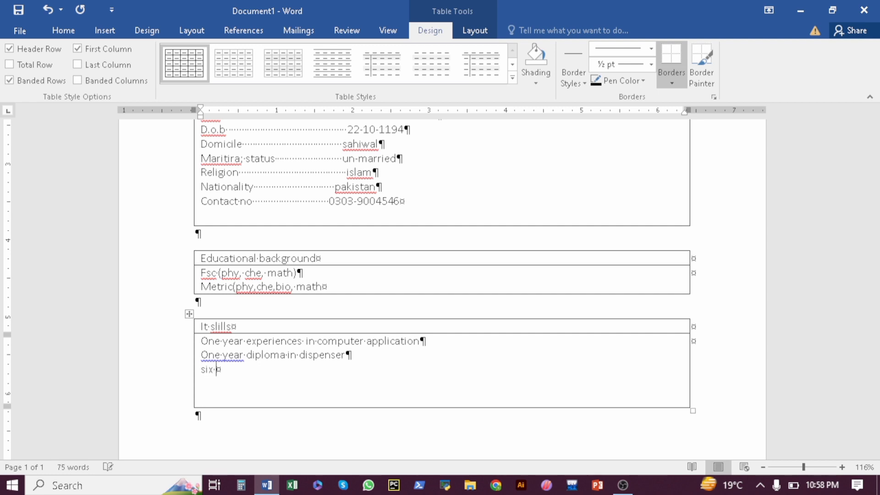
pyautogui.write('i')
pyautogui.press('BackSpace')
pyautogui.write('onth diploma in')
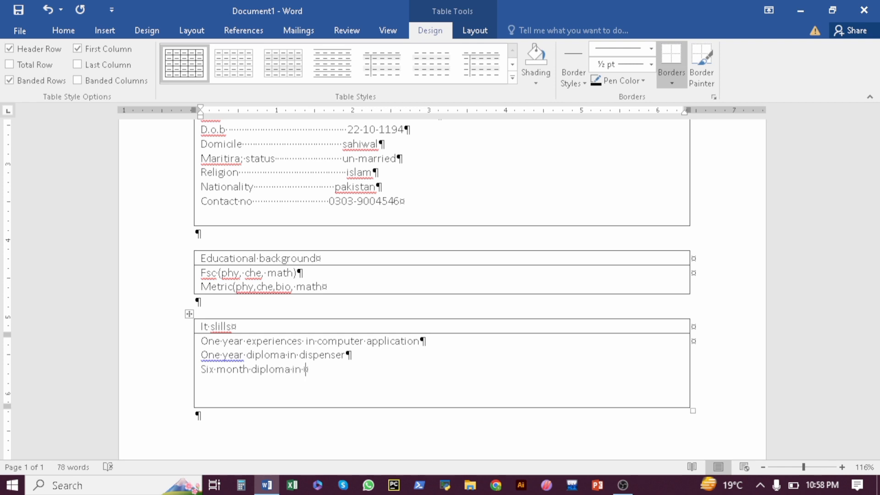
pyautogui.write(' civil draft')
pyautogui.press('Return')
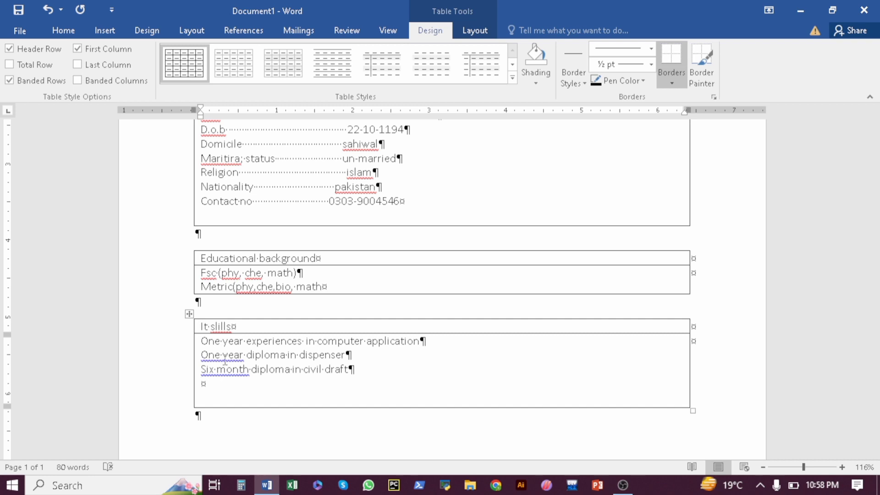
pyautogui.write('typing speed ')
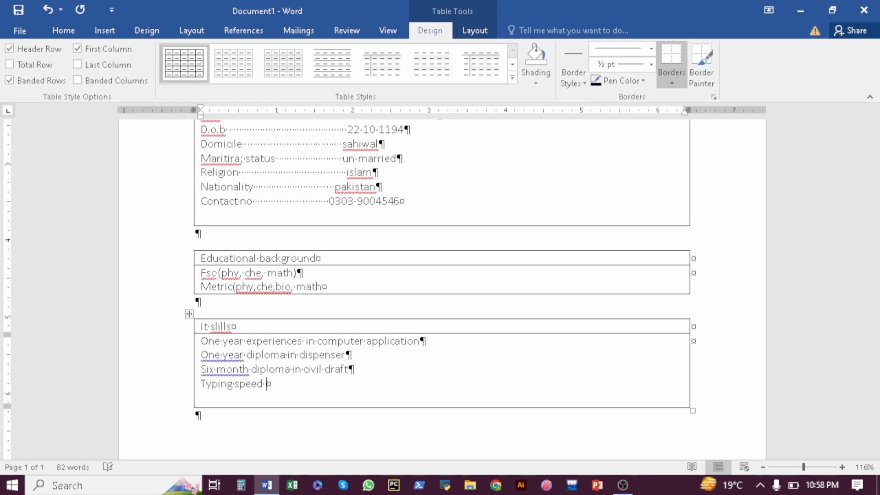
pyautogui.write('40')
pyautogui.click(215, 416)
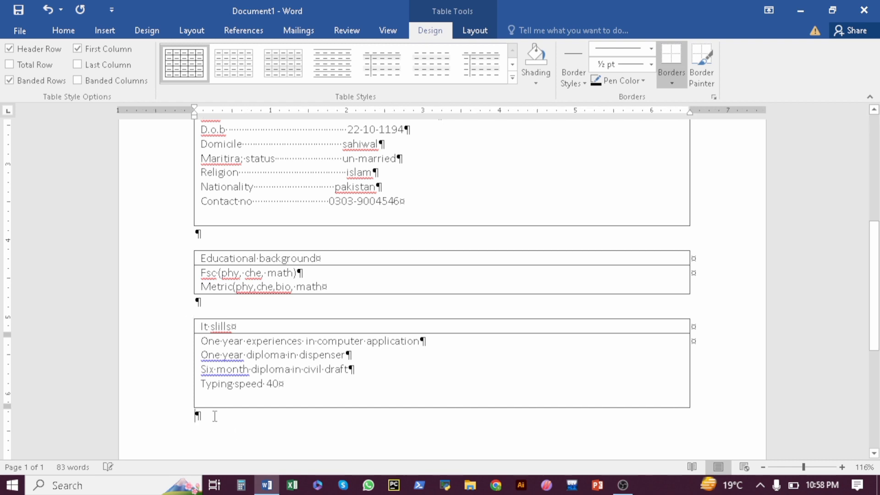
pyautogui.press('Return')
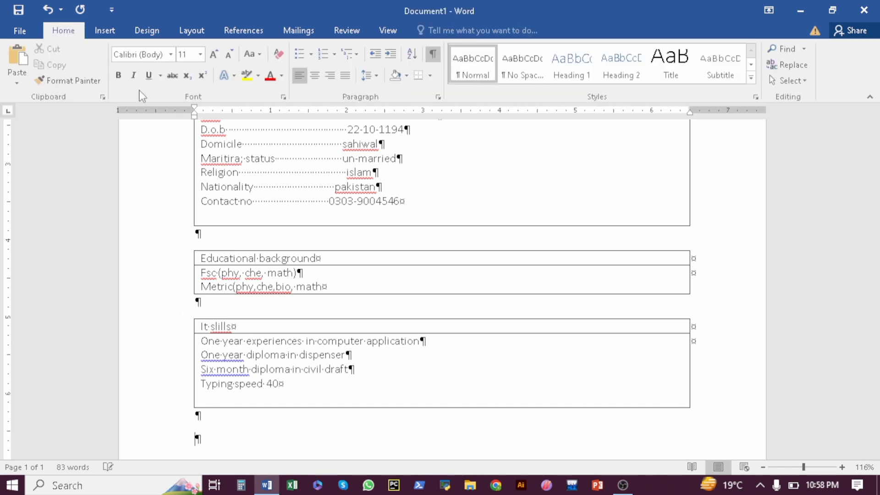
# Insert a two-row 'hobby' table listing Cricket and Internet surfing, with an empty paragraph below
pyautogui.click(104, 30)
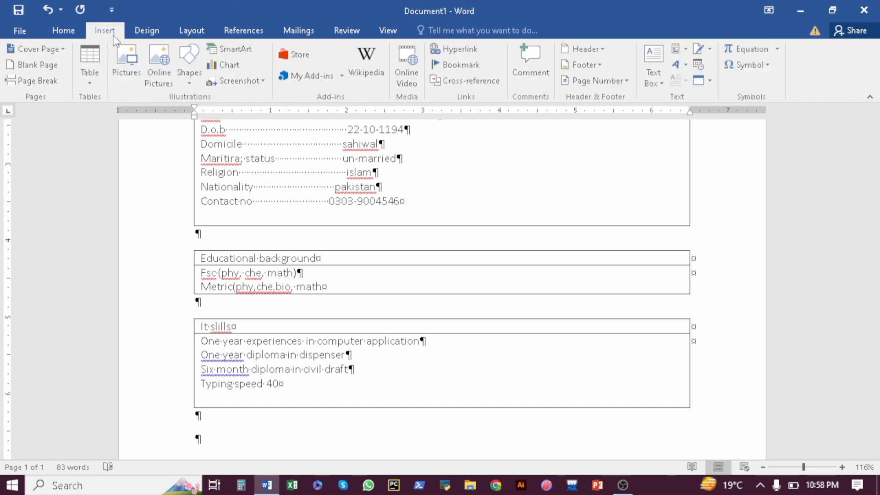
pyautogui.click(91, 83)
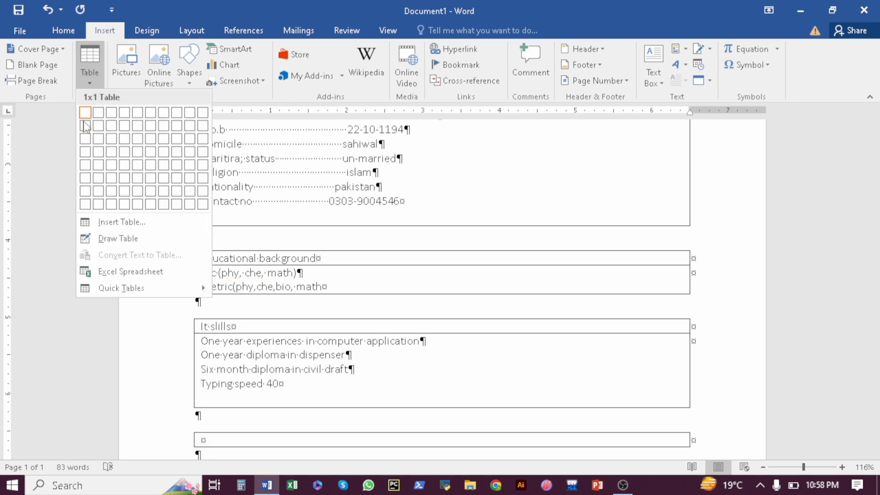
pyautogui.click(86, 125)
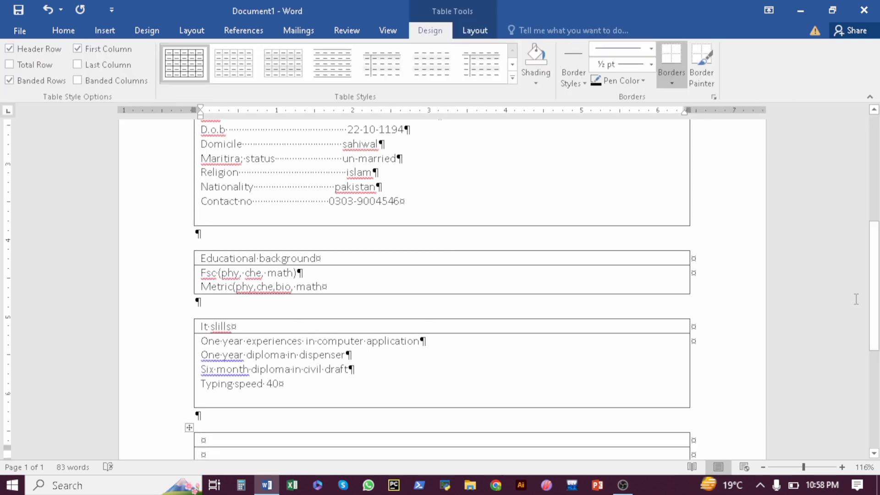
pyautogui.moveTo(876, 309); pyautogui.dragTo(875, 349)
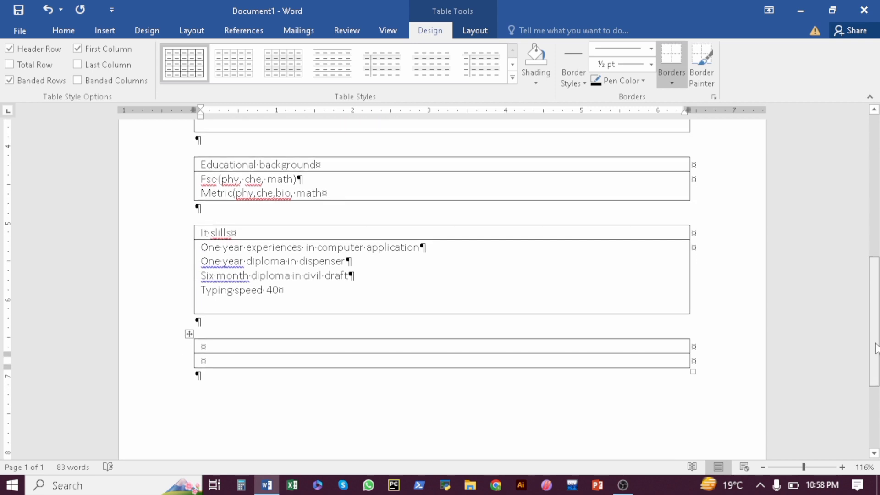
pyautogui.click(404, 343)
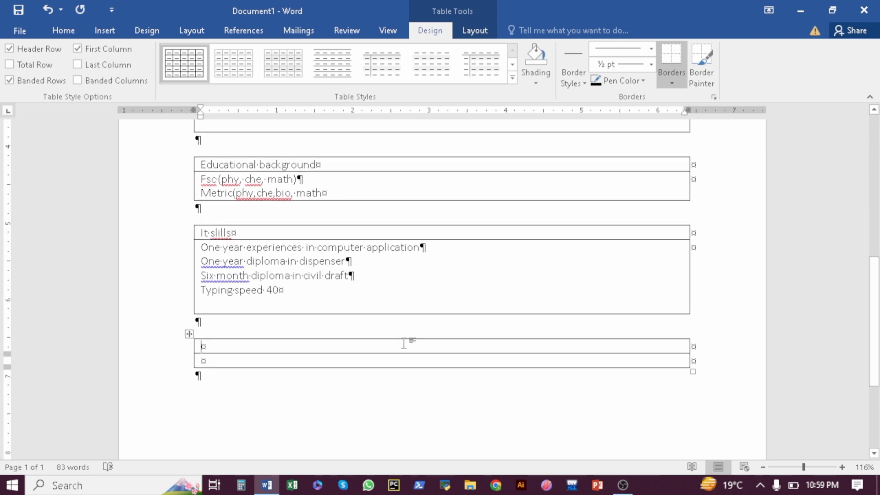
pyautogui.write('ho')
pyautogui.write('bby ')
pyautogui.write('c')
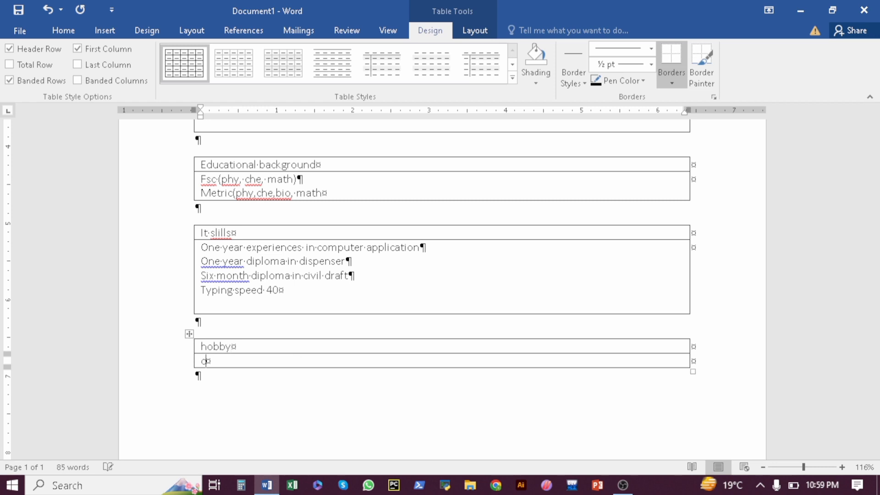
pyautogui.write('ricket')
pyautogui.press('Return')
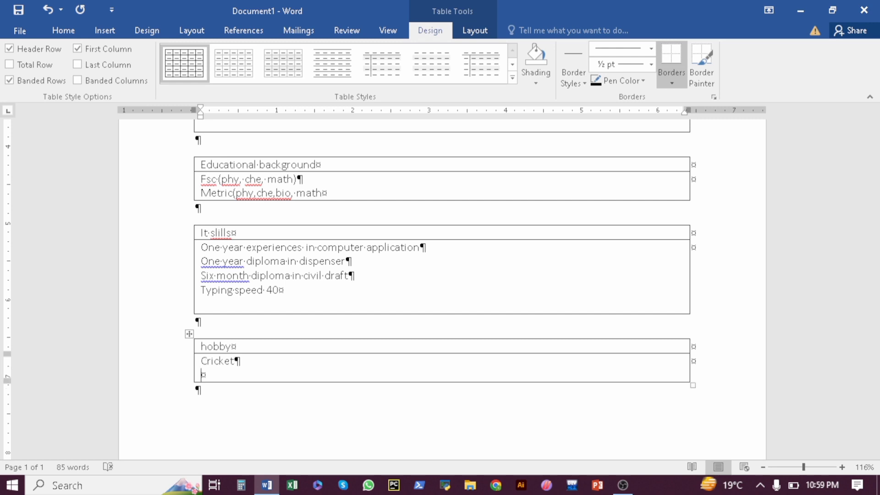
pyautogui.write('icket Inter')
pyautogui.write('net')
pyautogui.write(' s')
pyautogui.write('urfing')
pyautogui.click(215, 394)
pyautogui.press('Return')
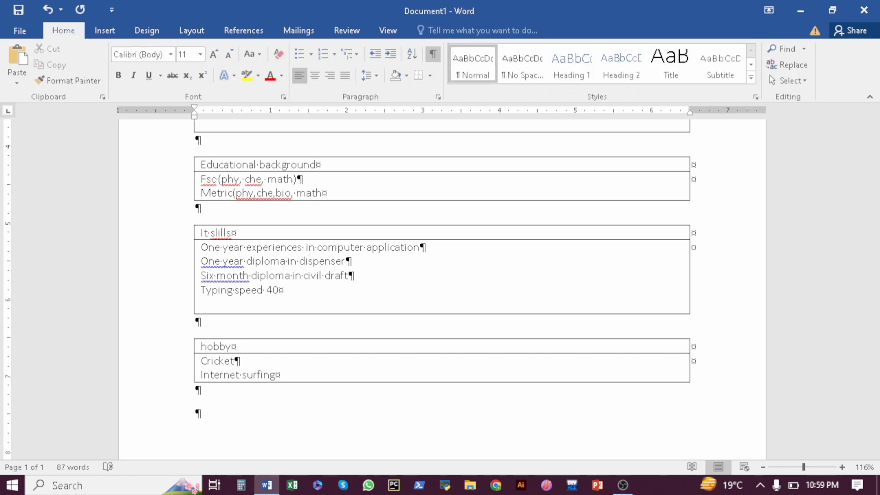
# Insert a one-column, two-row table headed 'experiences' and make its second row taller
pyautogui.click(109, 30)
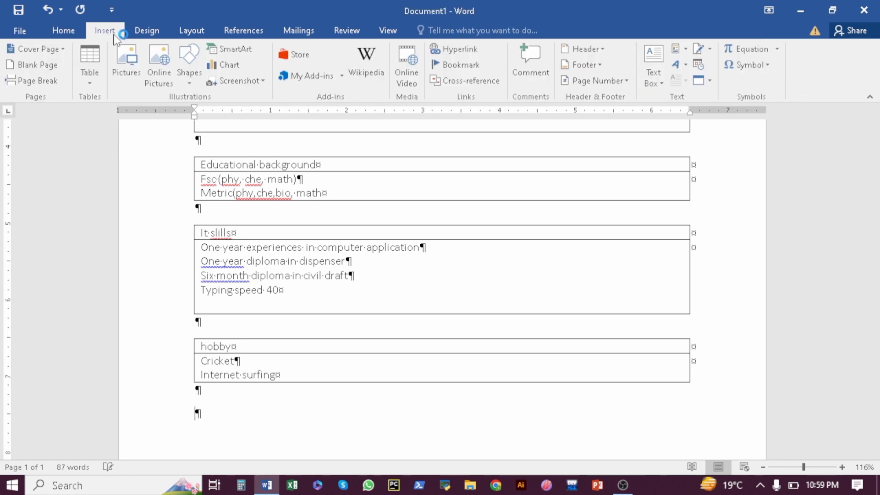
pyautogui.click(93, 86)
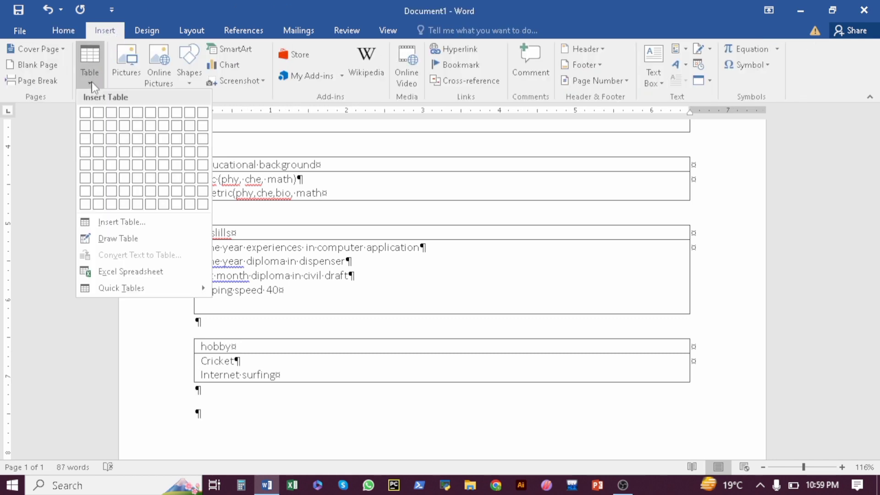
pyautogui.click(85, 125)
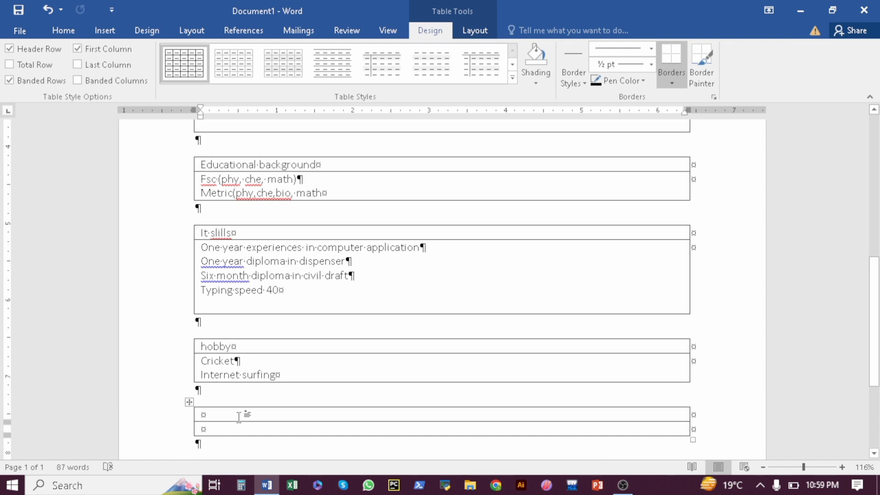
pyautogui.write('ex')
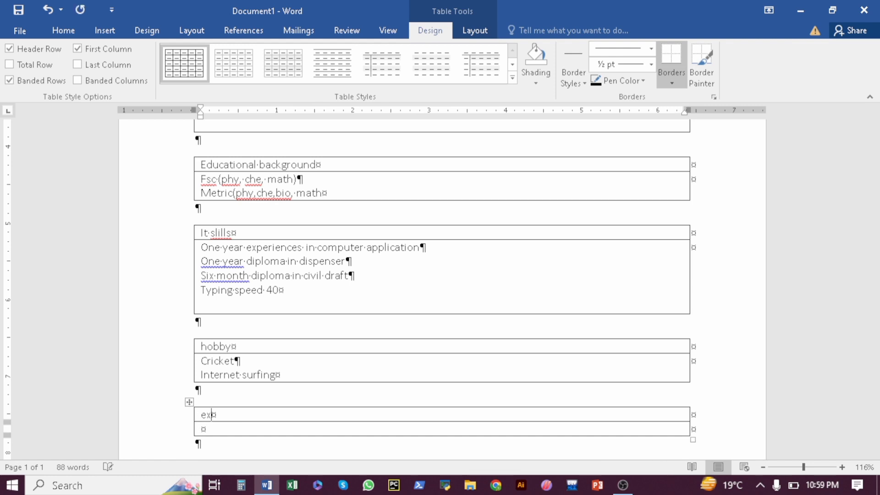
pyautogui.write('periences')
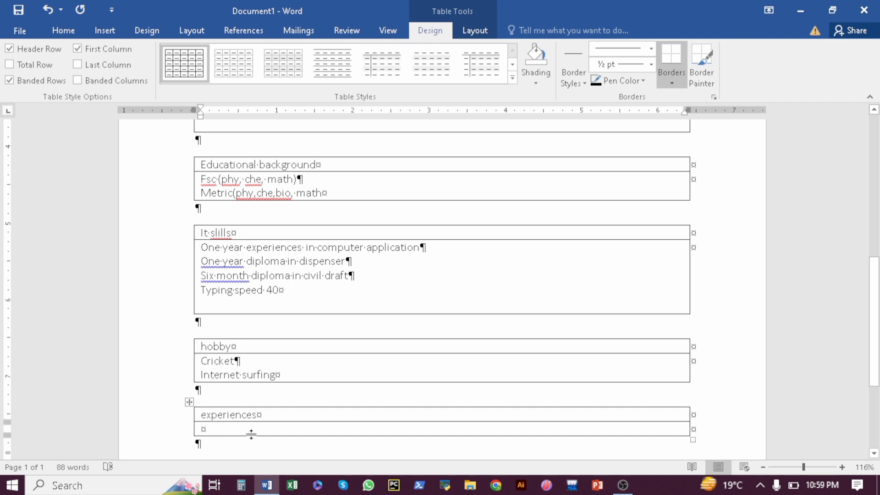
pyautogui.moveTo(251, 434); pyautogui.dragTo(253, 452)
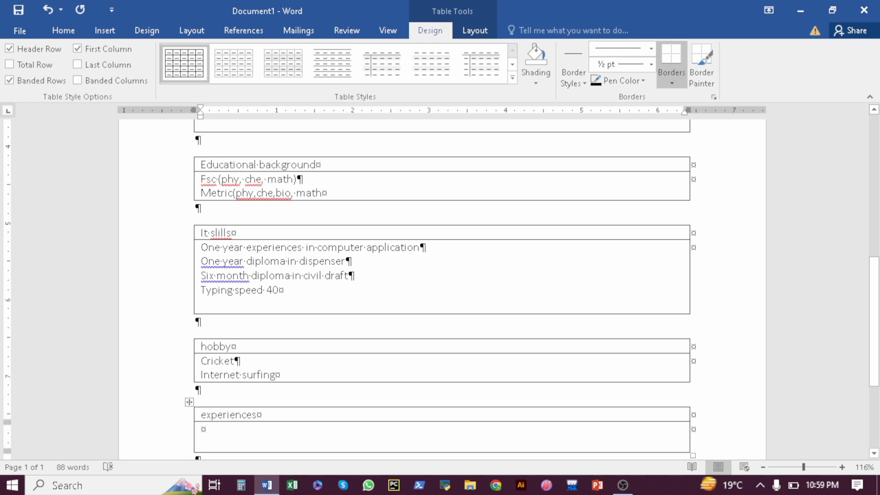
# List one year's experience in sabro communication and six months' experience in dispencer
pyautogui.write('One ye')
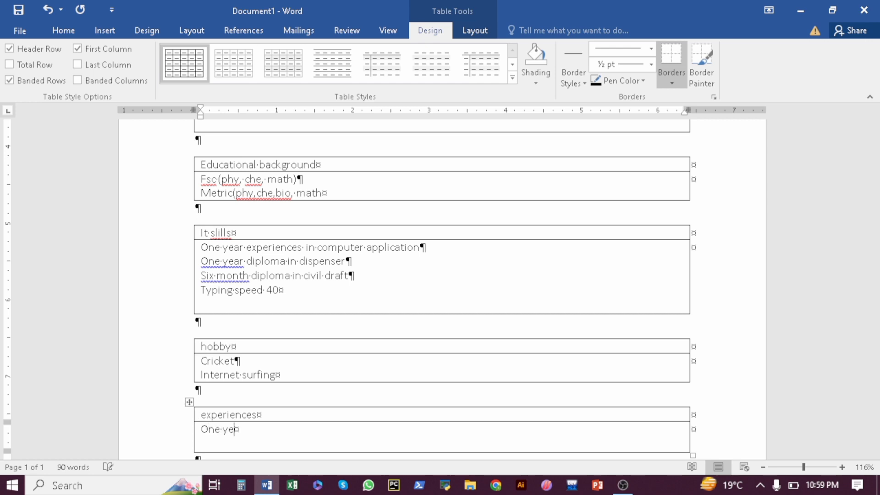
pyautogui.write('ar experiences')
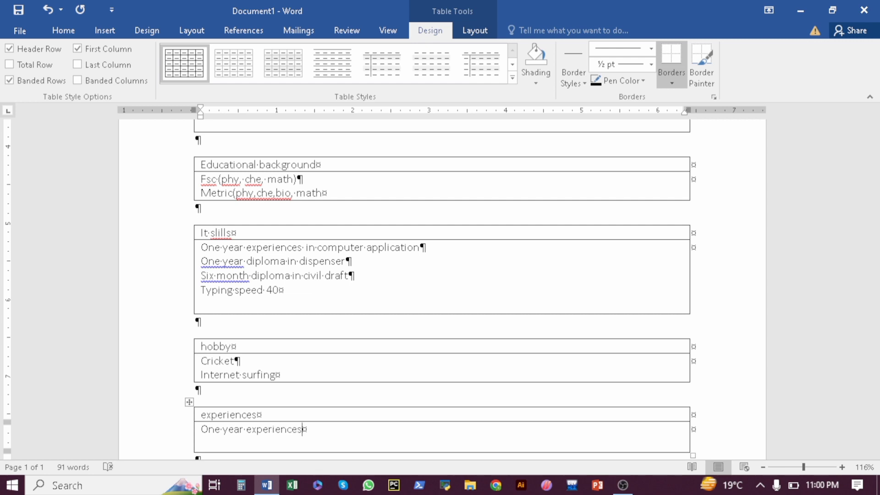
pyautogui.press('BackSpace')
pyautogui.write('in sabro comm')
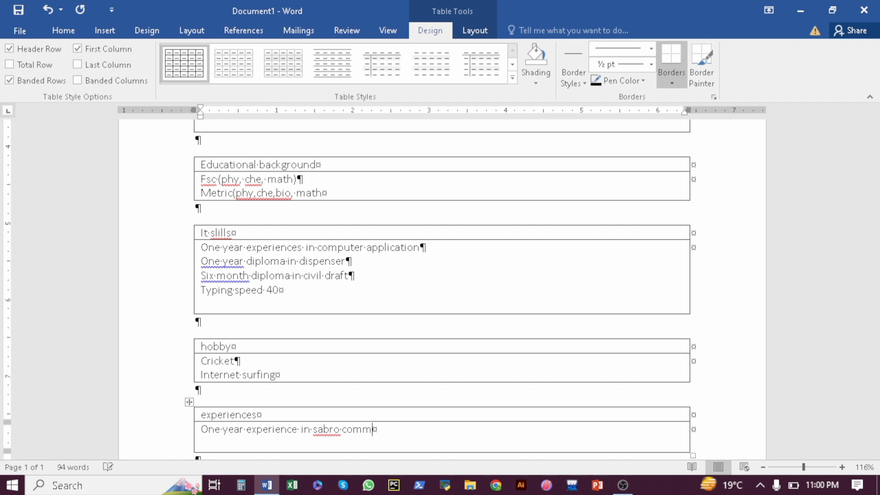
pyautogui.write('unication')
pyautogui.press('Return')
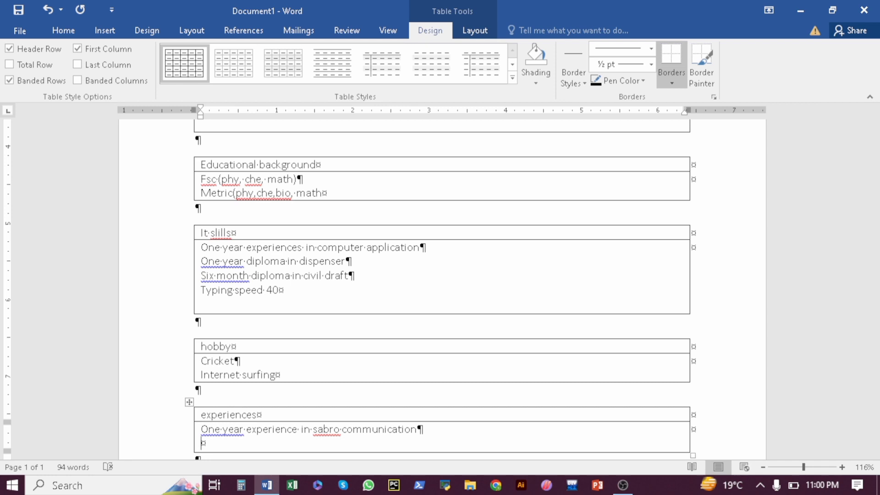
pyautogui.write('Six month experienc')
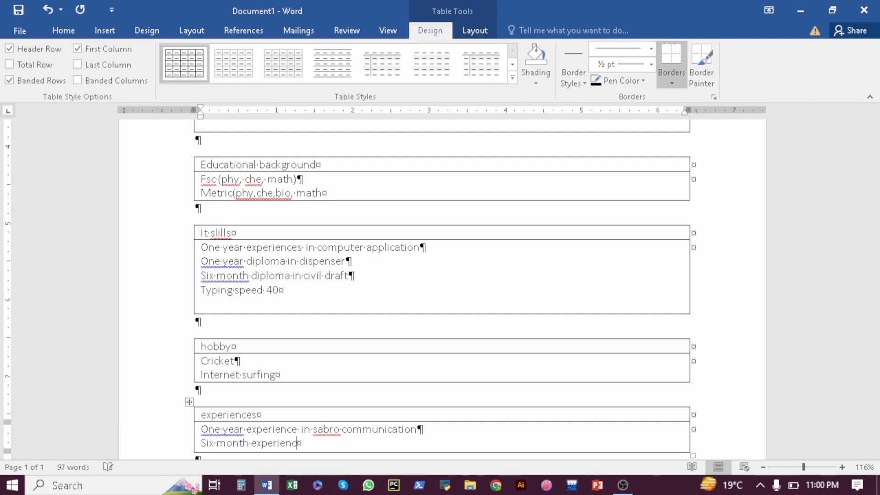
pyautogui.write('e in dispencer')
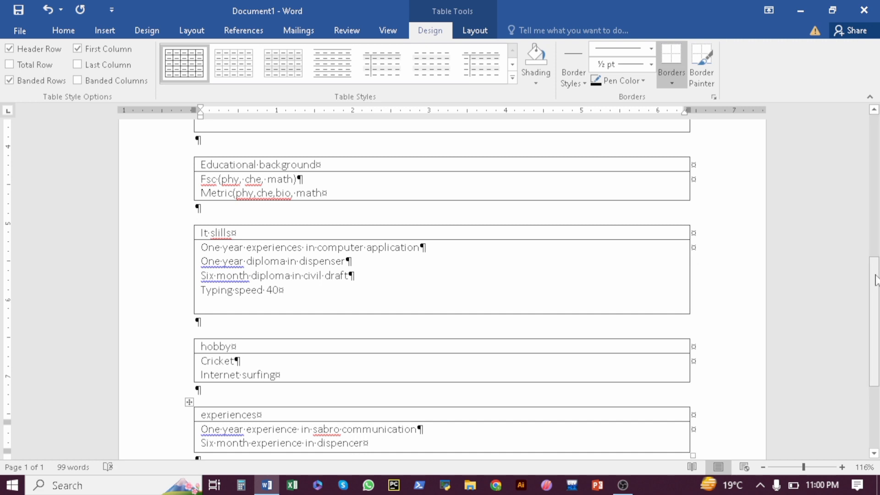
pyautogui.moveTo(877, 275); pyautogui.dragTo(876, 136)
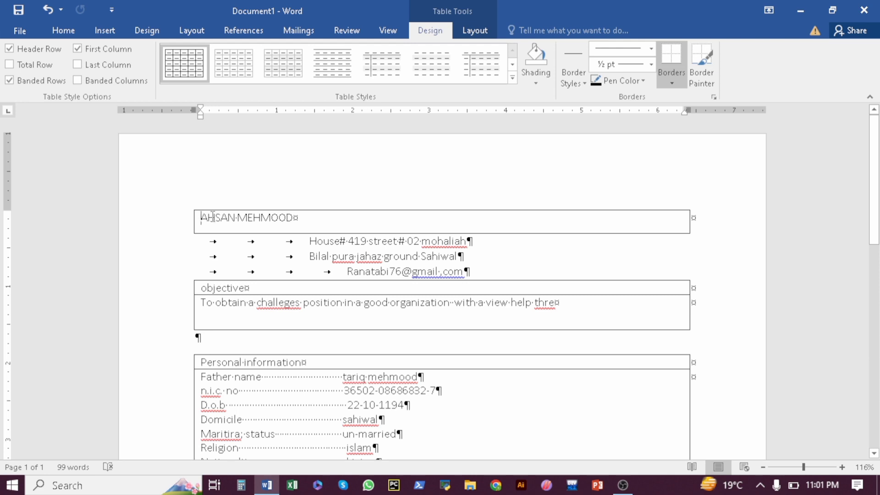
# Centre the name in the top box and make it bold, italic, size 20
pyautogui.moveTo(212, 217); pyautogui.dragTo(293, 218)
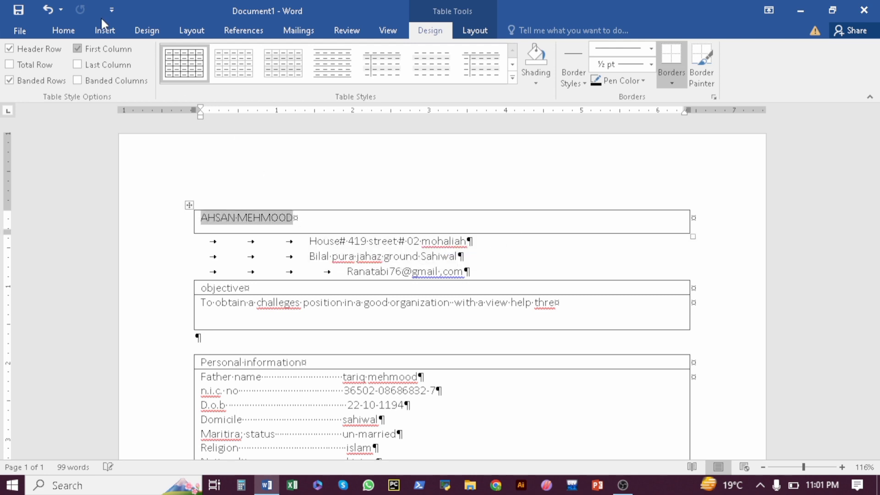
pyautogui.click(64, 31)
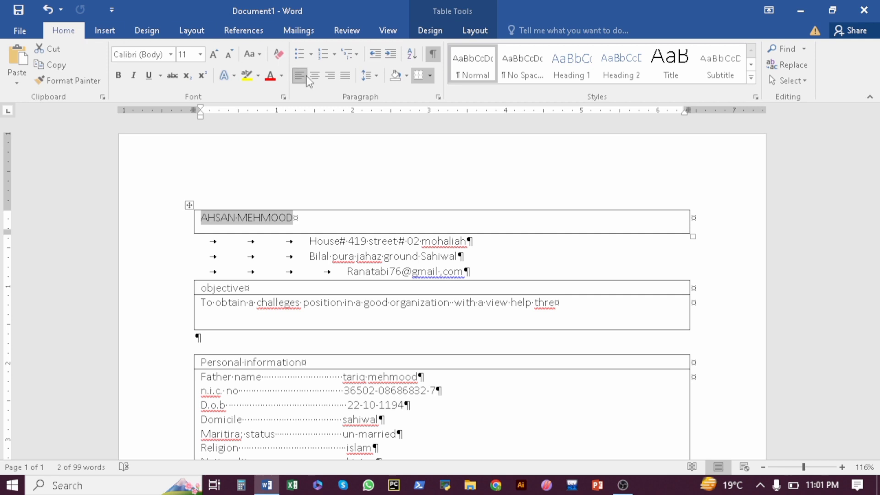
pyautogui.click(314, 76)
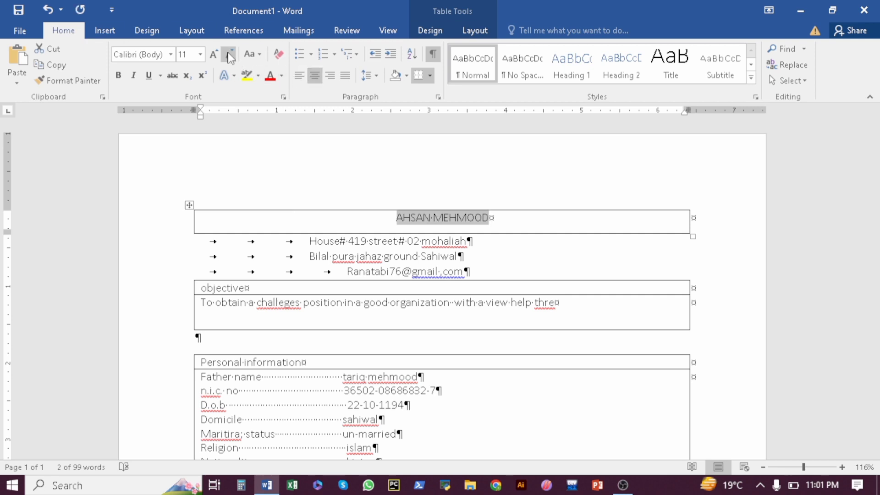
pyautogui.click(213, 54)
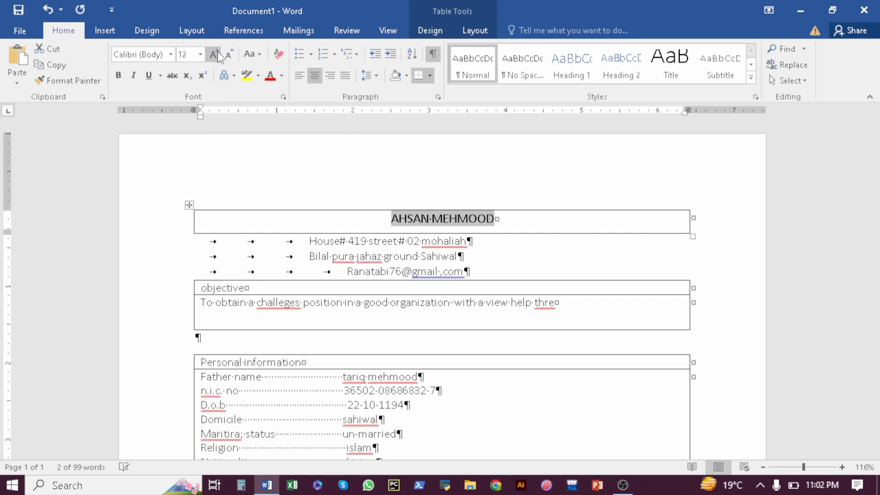
pyautogui.click(213, 54)
pyautogui.click(213, 55)
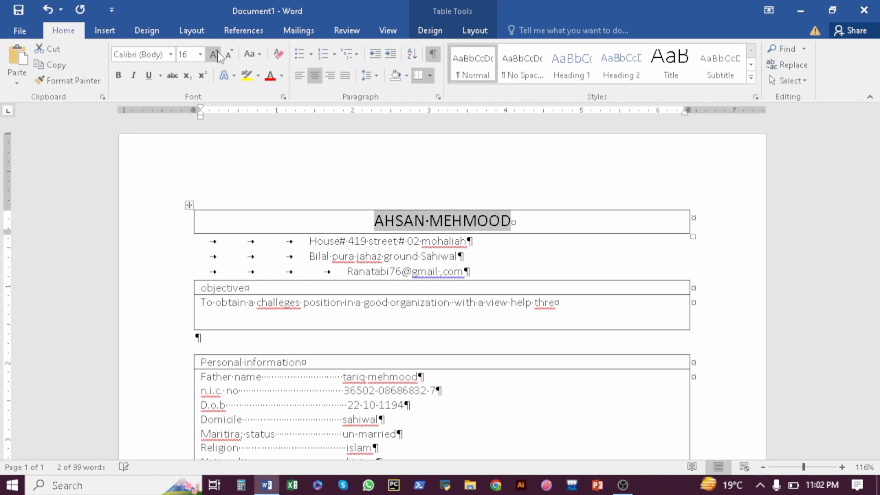
pyautogui.click(122, 77)
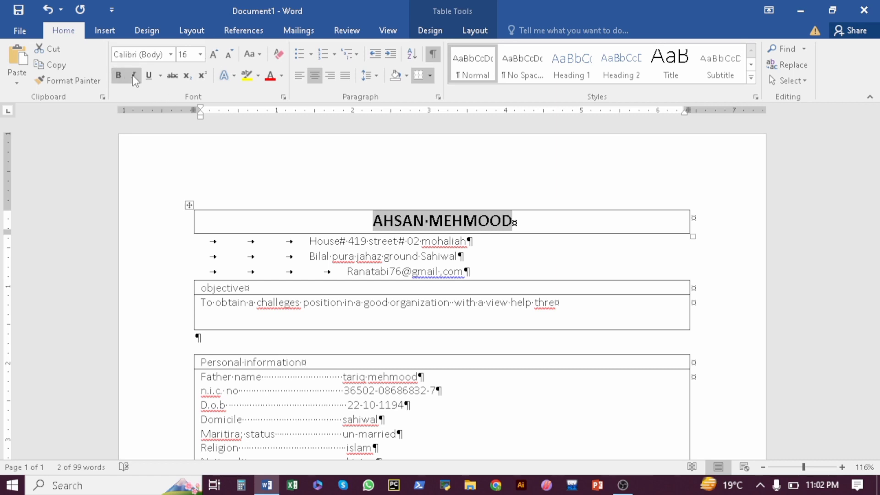
pyautogui.click(133, 75)
pyautogui.click(214, 54)
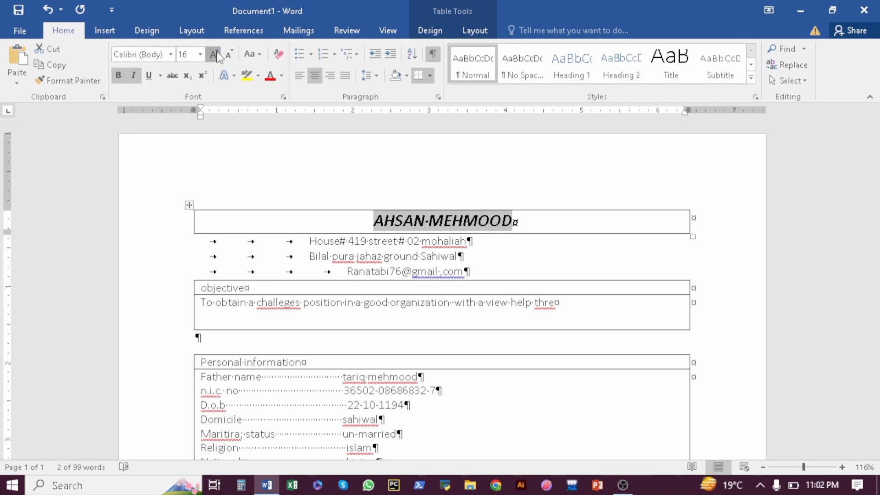
pyautogui.click(216, 56)
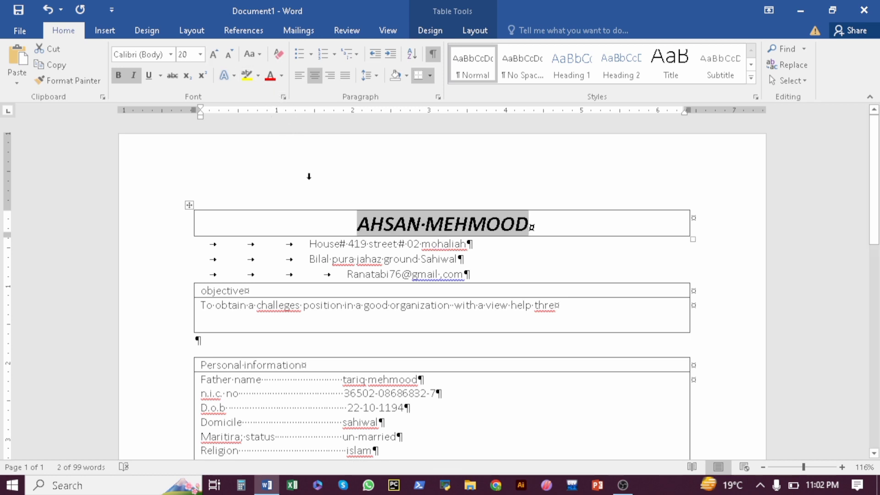
# Browse the highlight and font colour choices without applying either
pyautogui.click(306, 220)
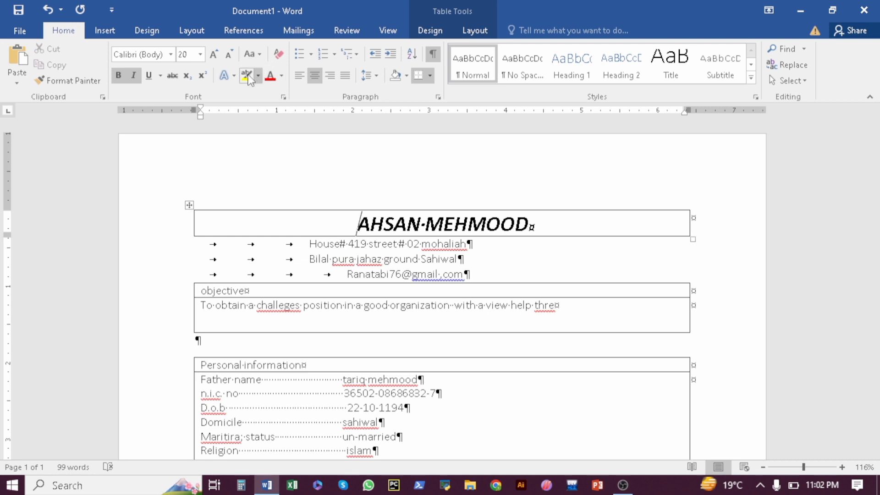
pyautogui.click(259, 76)
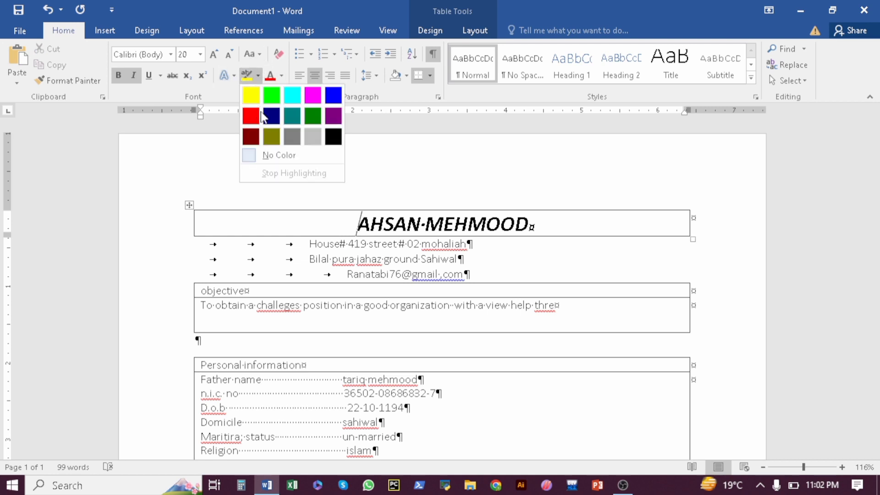
pyautogui.press('Escape')
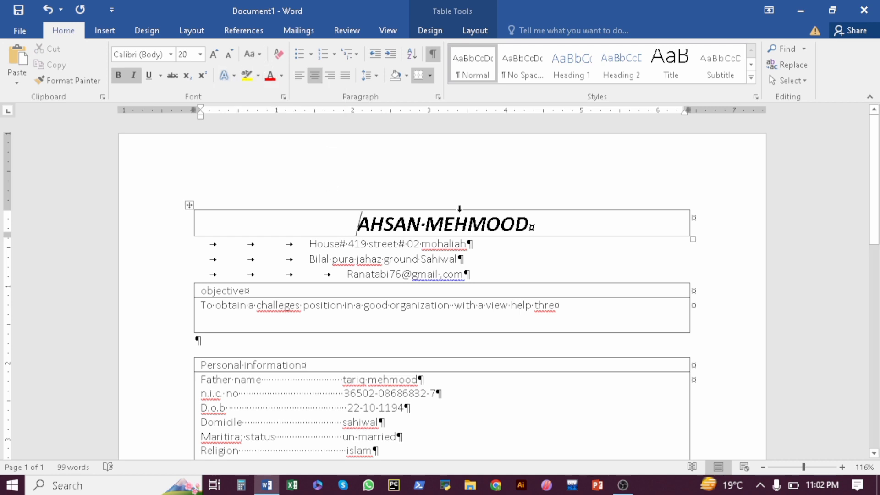
pyautogui.click(281, 76)
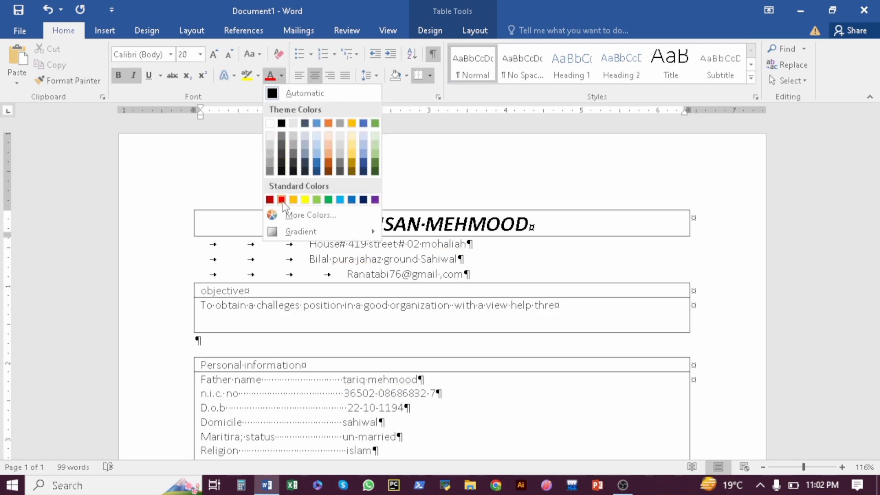
pyautogui.press('Escape')
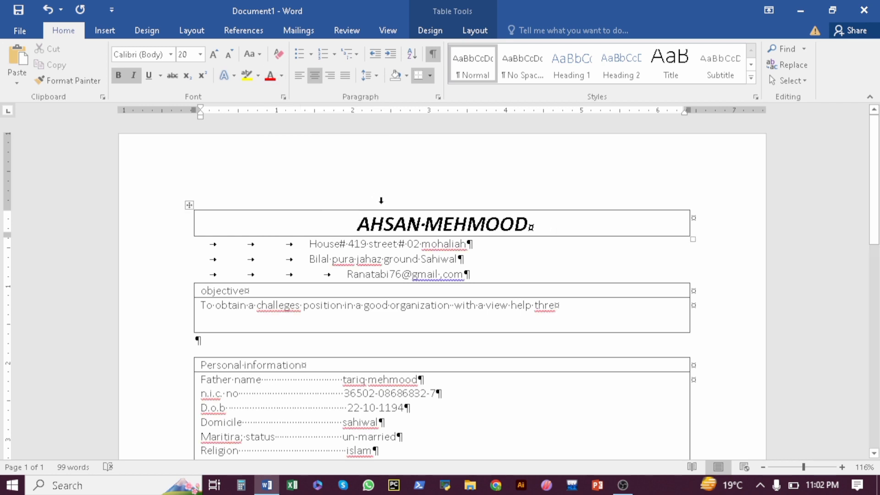
# Apply black highlight and solid black cell shading to the name box so the name shows white
pyautogui.click(233, 76)
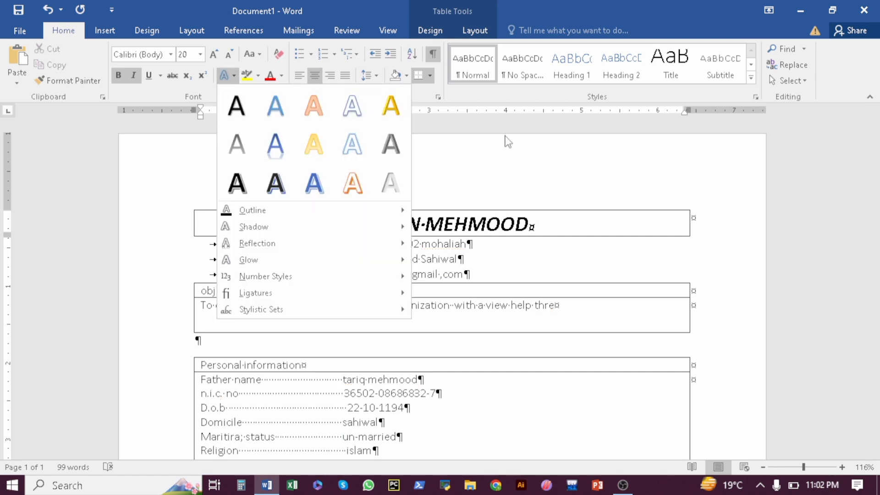
pyautogui.click(505, 139)
pyautogui.click(257, 76)
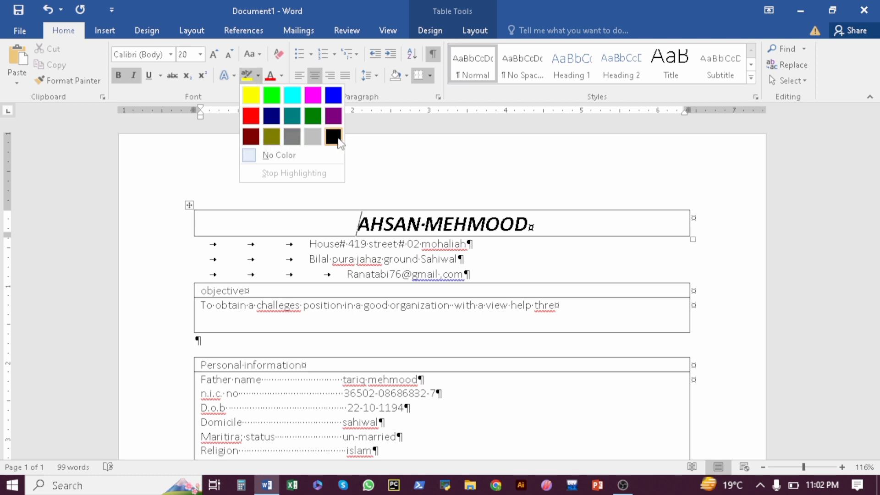
pyautogui.click(334, 137)
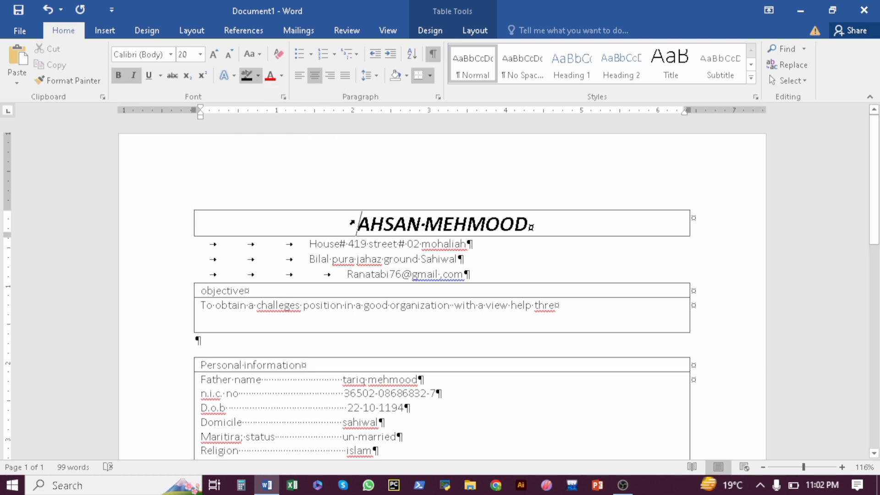
pyautogui.click(407, 77)
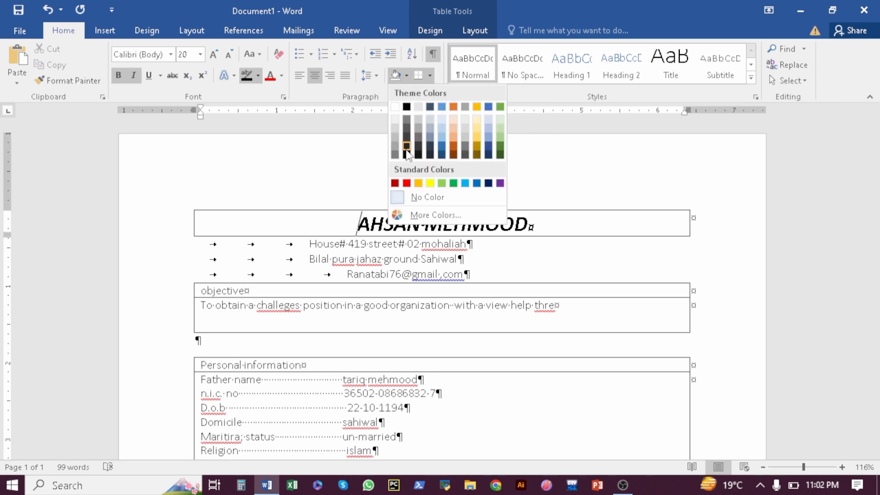
pyautogui.click(407, 107)
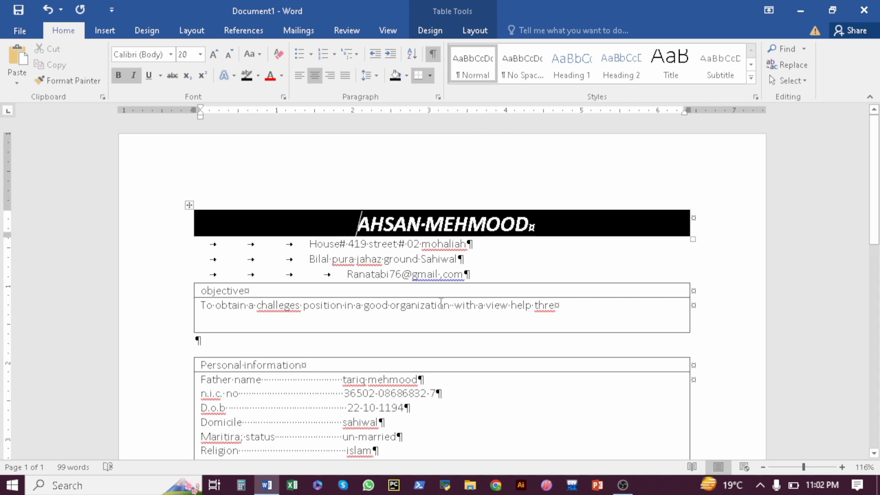
pyautogui.click(524, 249)
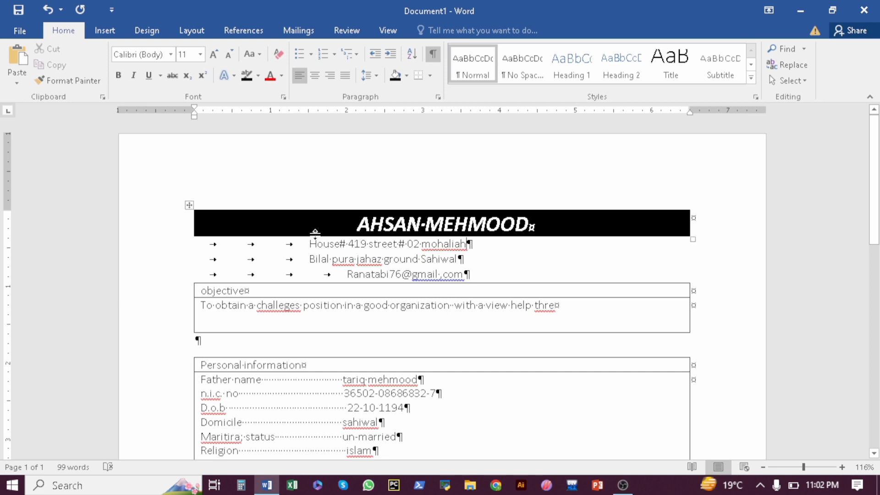
# Select the three address lines under the name bar and centre them
pyautogui.moveTo(307, 243); pyautogui.dragTo(470, 275)
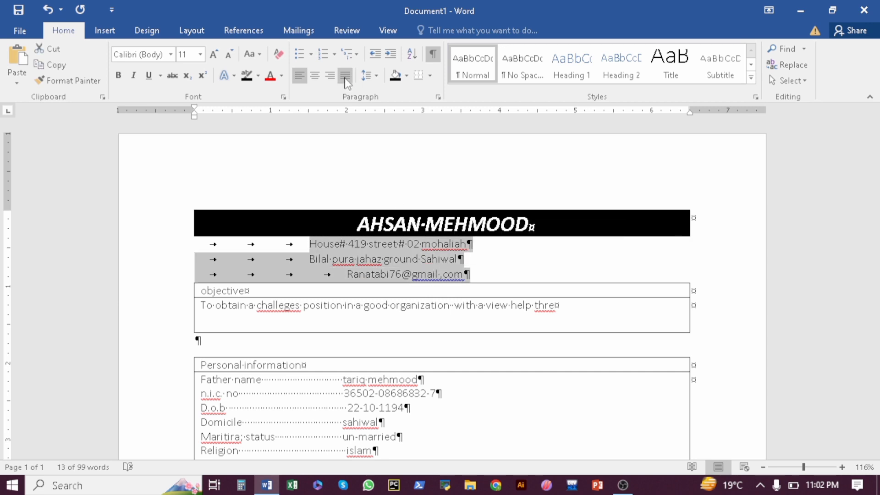
pyautogui.click(314, 76)
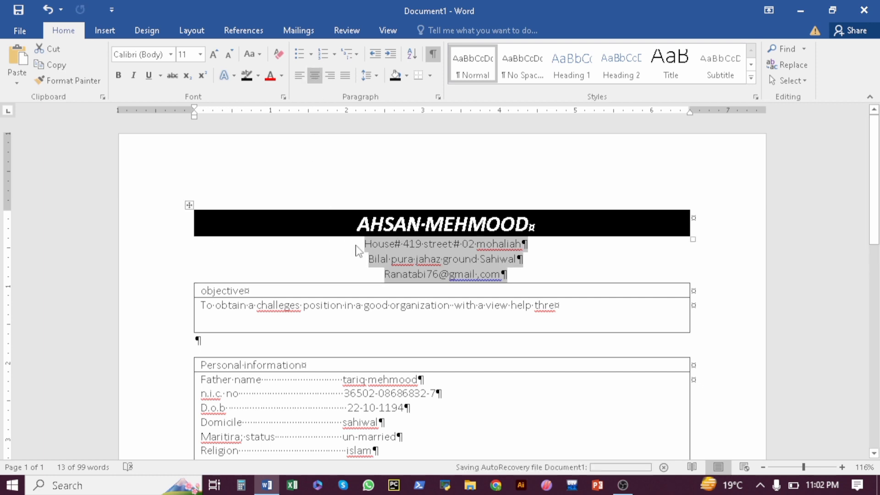
pyautogui.click(566, 248)
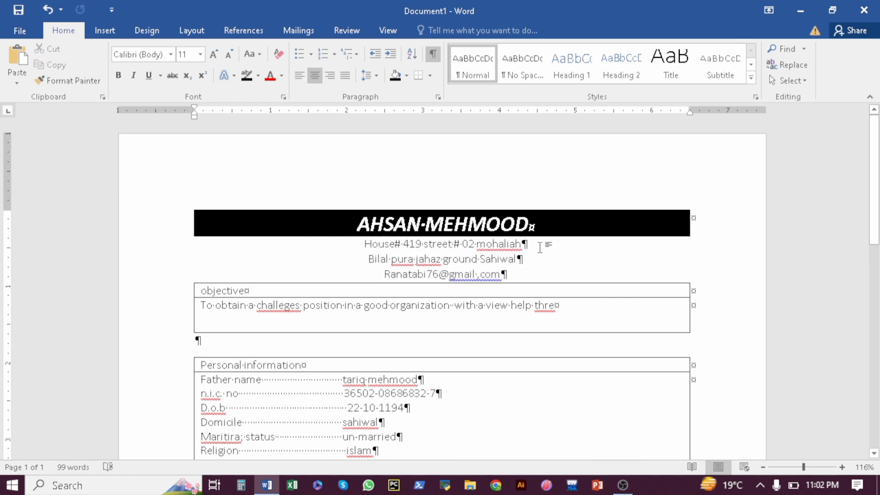
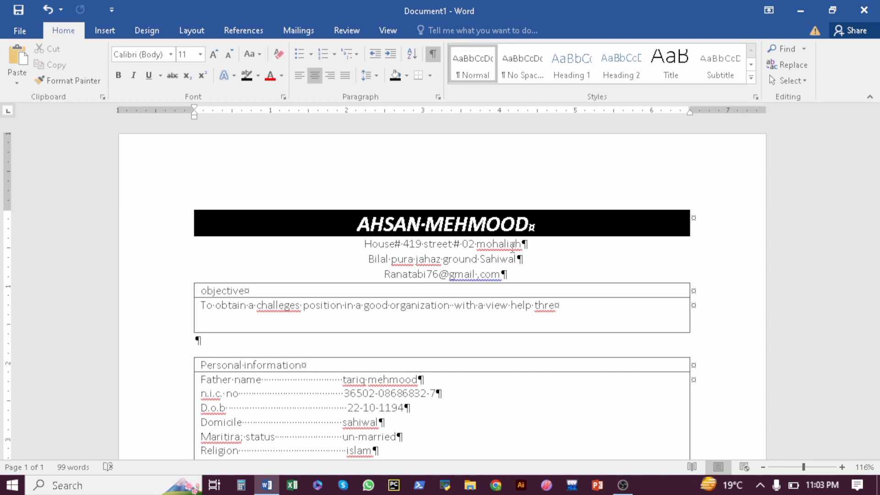
# Ignore All on the three flagged address words and Ignore Once on the e-mail domain
pyautogui.rightClick(507, 246)
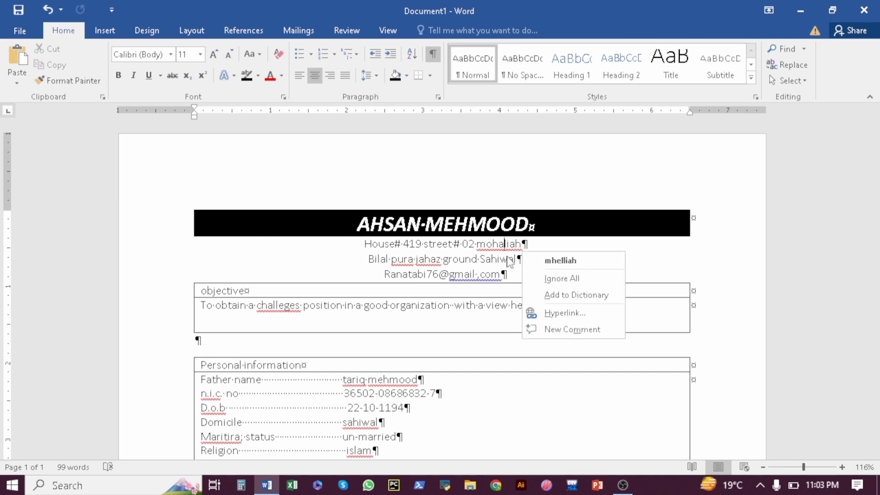
pyautogui.click(543, 284)
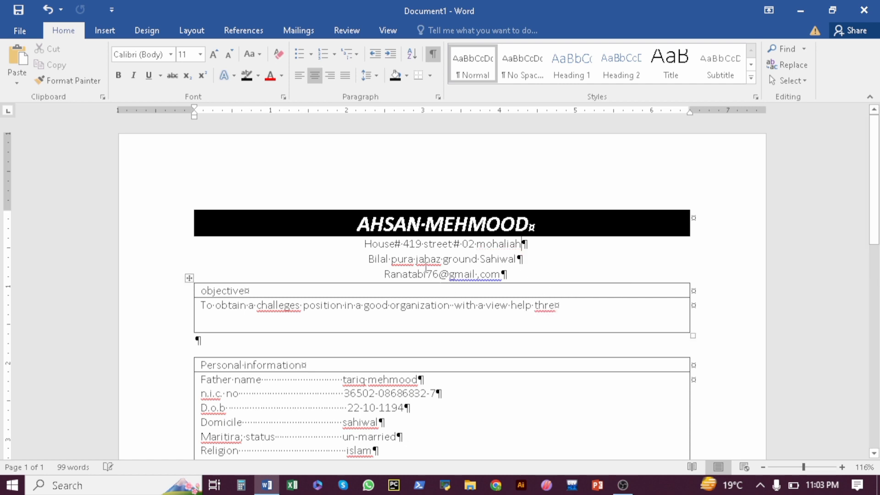
pyautogui.rightClick(426, 260)
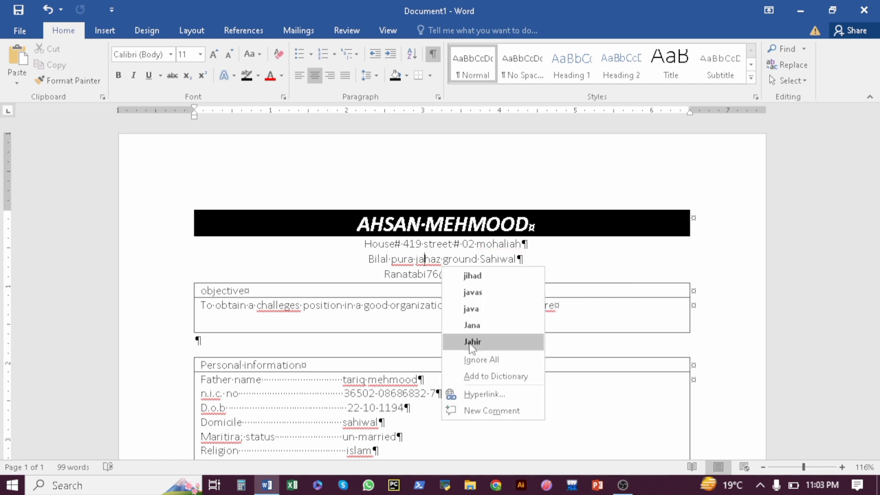
pyautogui.click(472, 359)
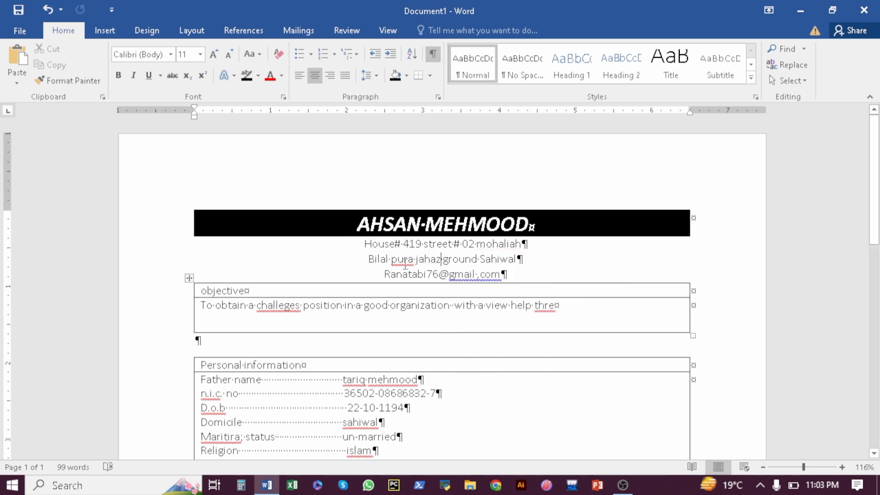
pyautogui.rightClick(405, 261)
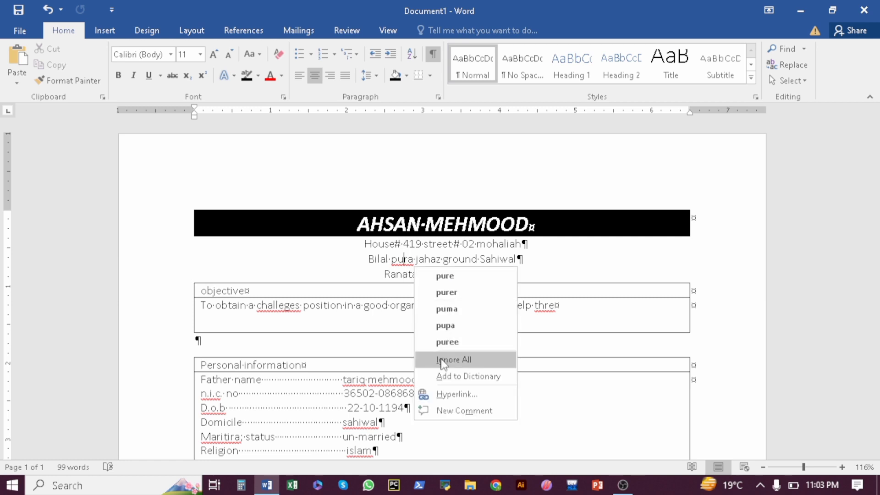
pyautogui.click(442, 361)
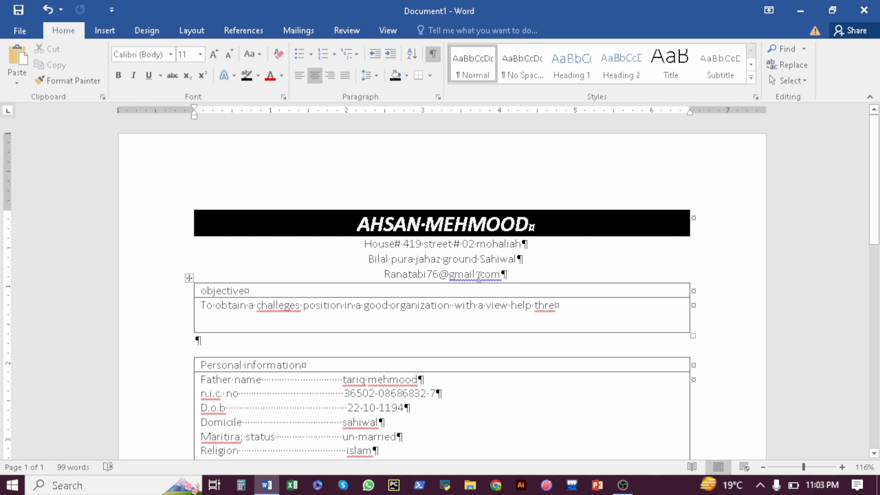
pyautogui.rightClick(478, 277)
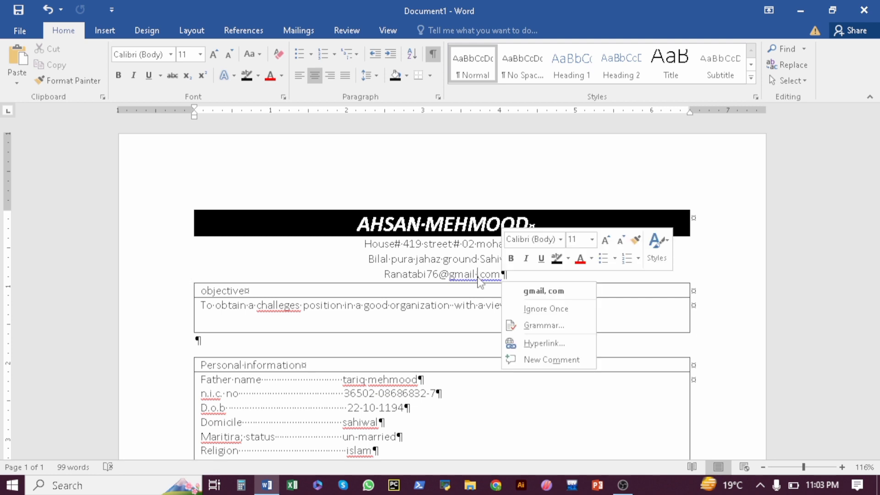
pyautogui.click(531, 309)
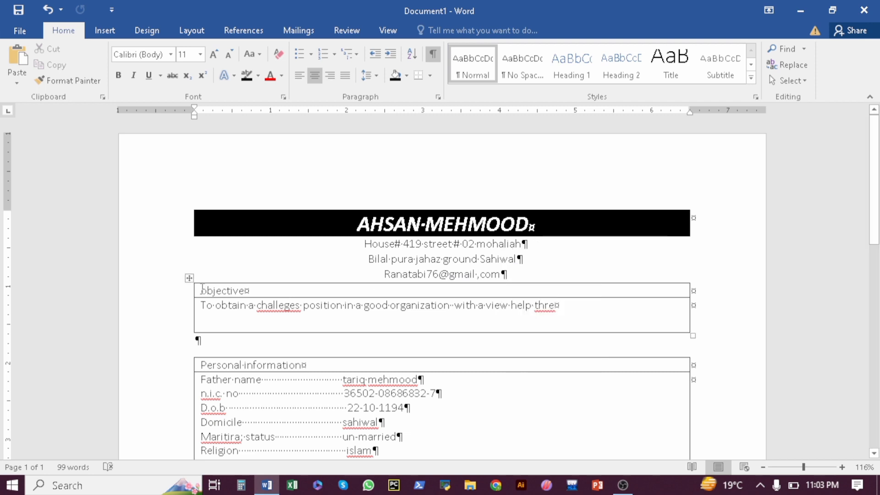
# Make the objective heading centred, 18 pt, bold italic
pyautogui.moveTo(202, 288); pyautogui.dragTo(254, 290)
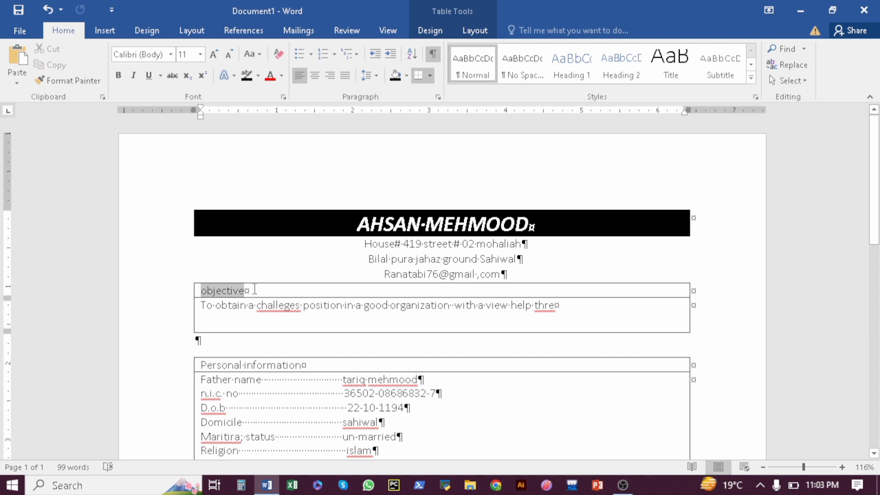
pyautogui.click(315, 76)
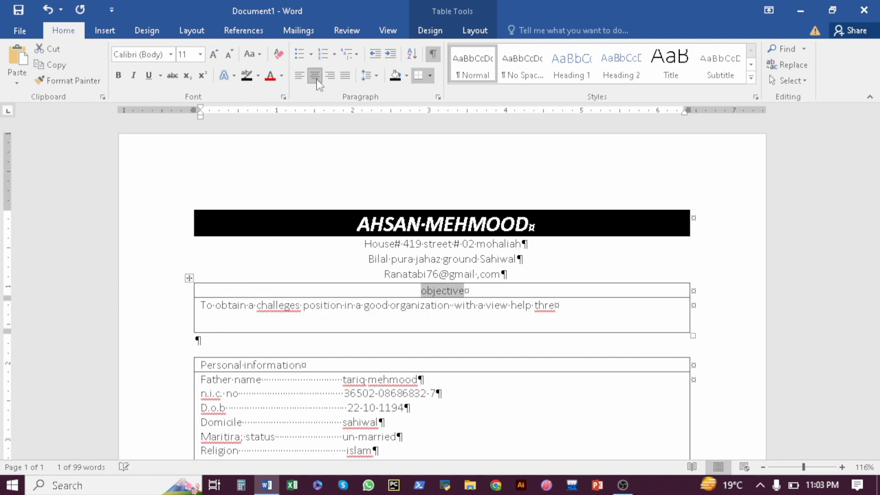
pyautogui.click(213, 55)
pyautogui.click(214, 55)
pyautogui.click(214, 55)
pyautogui.click(213, 55)
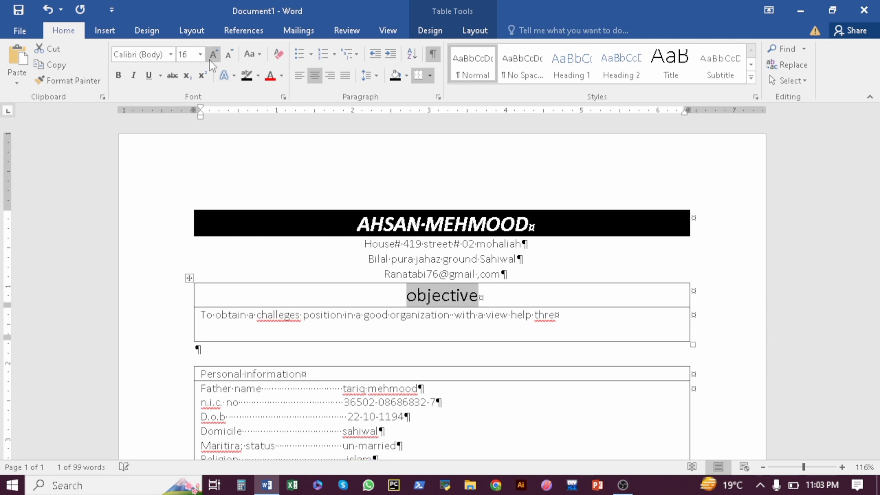
pyautogui.click(118, 76)
pyautogui.click(134, 76)
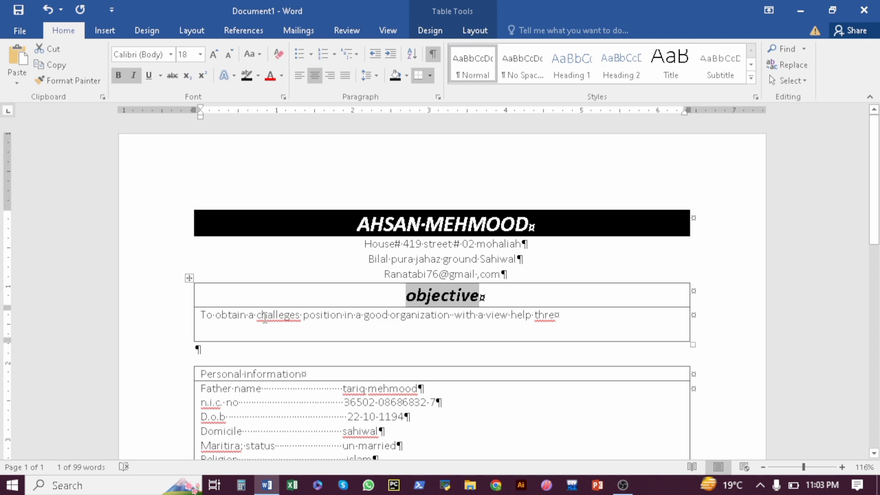
# Ignore the misspellings 'challeges' and 'thre' in the objective sentence
pyautogui.click(264, 316)
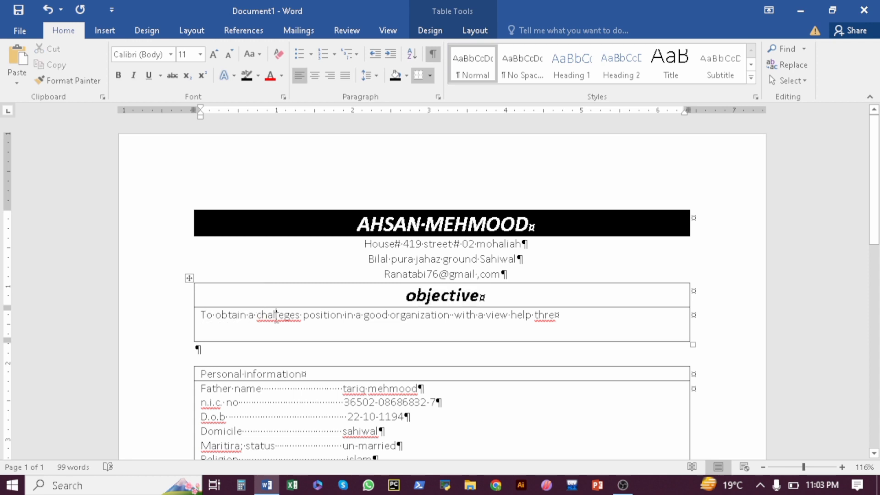
pyautogui.rightClick(276, 316)
pyautogui.click(322, 379)
pyautogui.rightClick(548, 316)
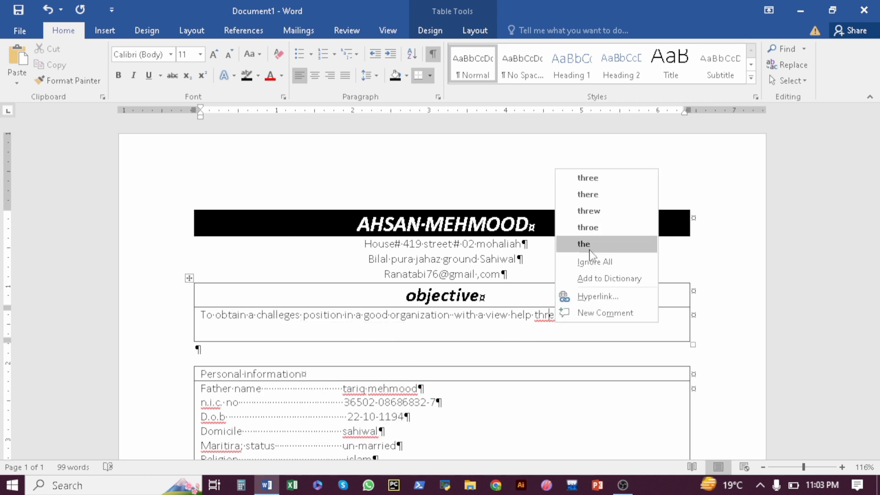
pyautogui.click(593, 263)
pyautogui.moveTo(874, 168); pyautogui.dragTo(875, 213)
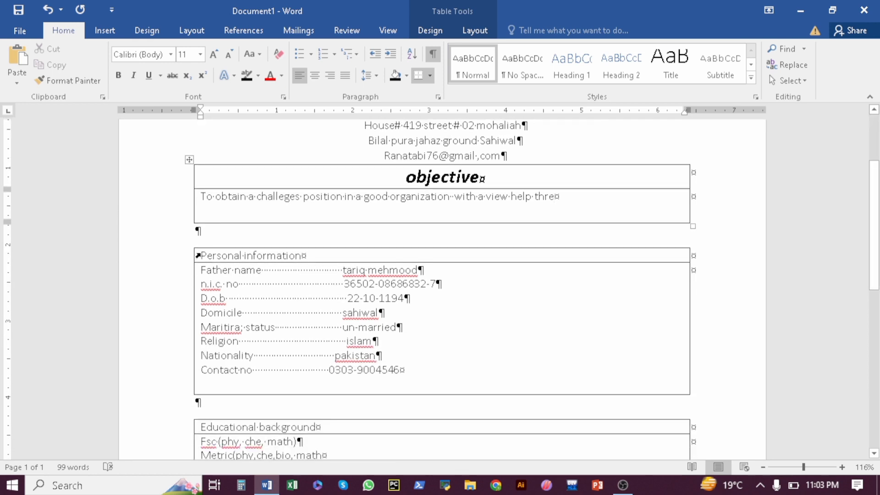
# Make the Personal information heading centred, bold italic, 18 pt, with black cell shading
pyautogui.click(198, 255)
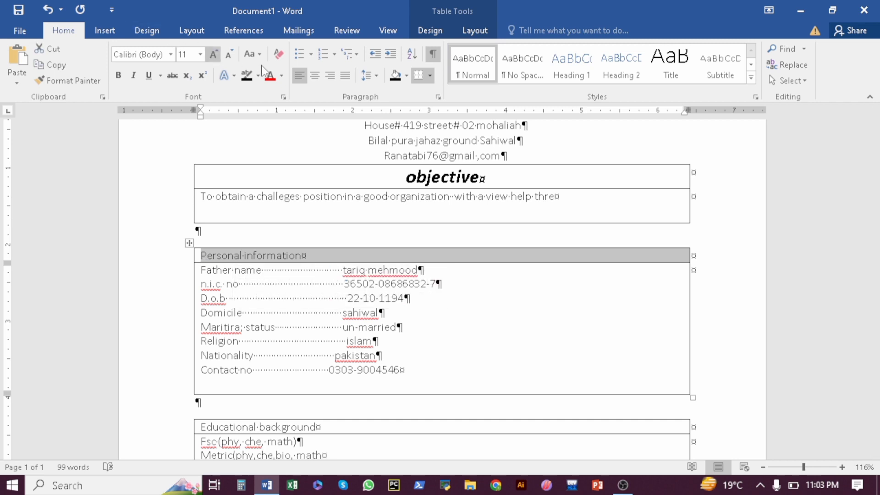
pyautogui.click(315, 75)
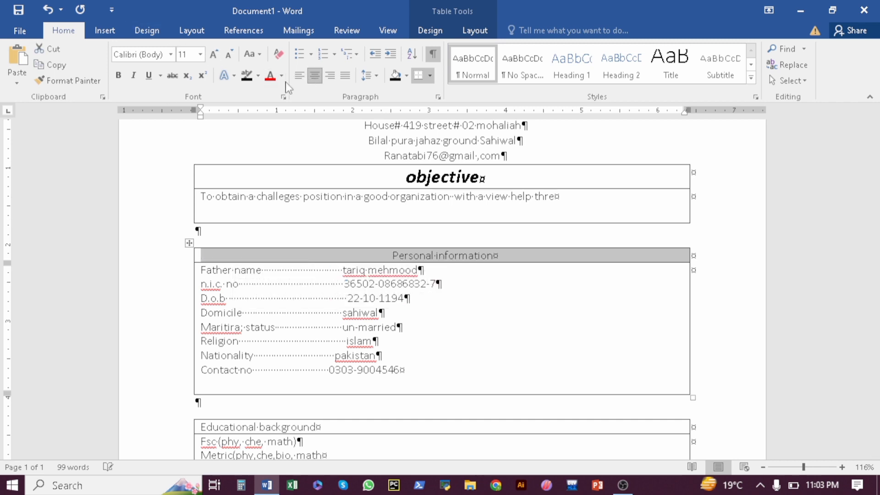
pyautogui.click(118, 79)
pyautogui.click(133, 77)
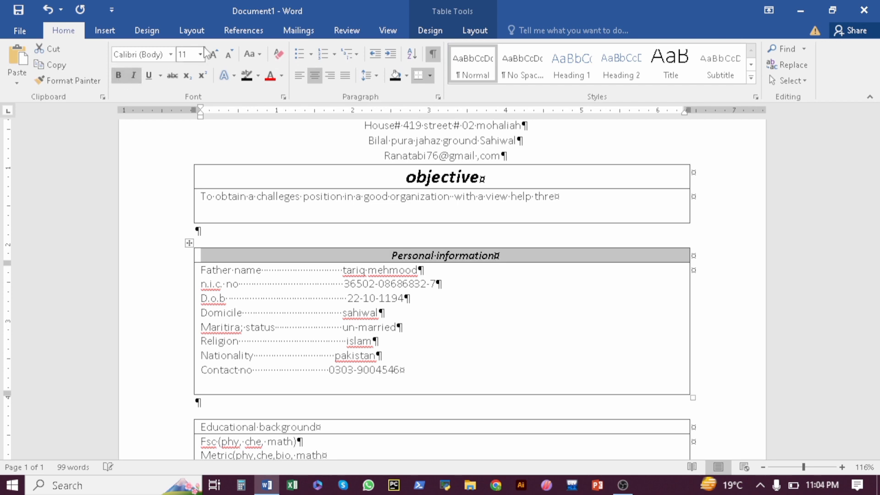
pyautogui.click(213, 55)
pyautogui.click(213, 54)
pyautogui.click(214, 54)
pyautogui.click(214, 54)
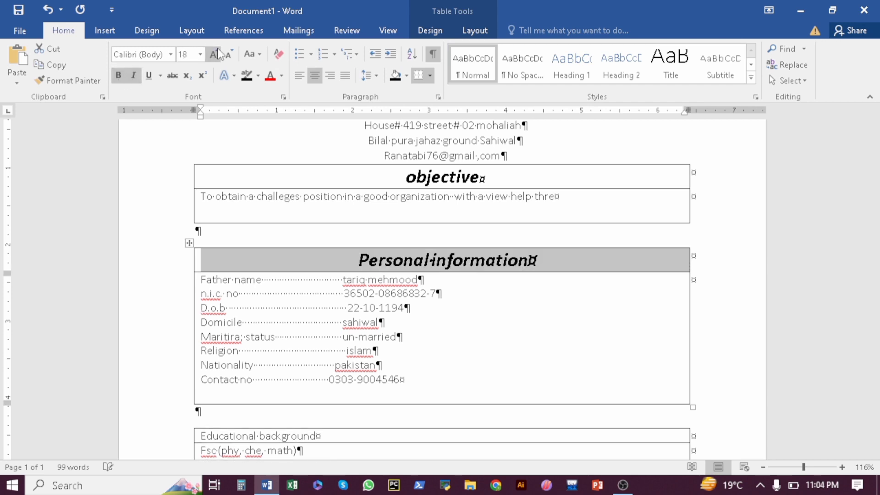
pyautogui.click(396, 76)
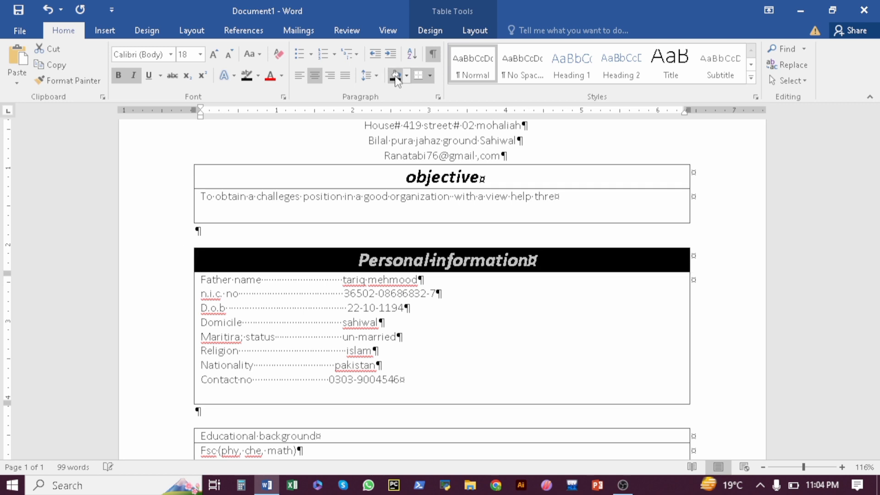
# Shade the objective heading cell black and select the eight personal information lines
pyautogui.click(419, 179)
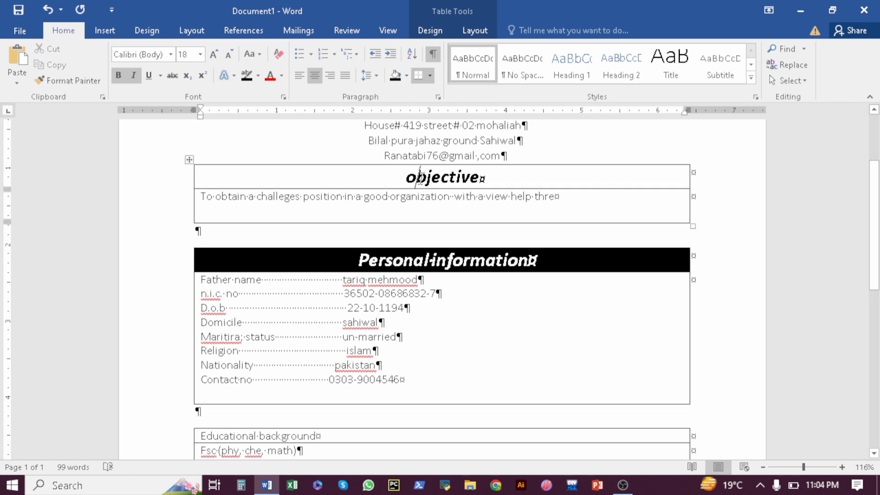
pyautogui.click(396, 76)
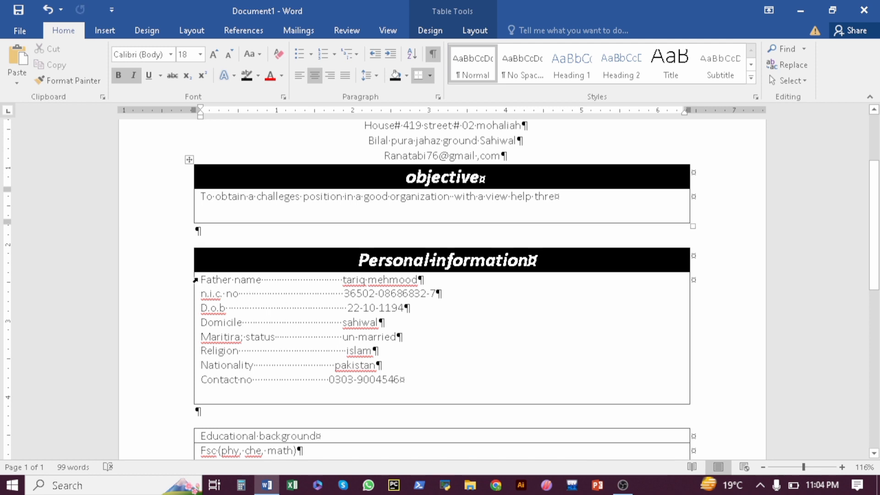
pyautogui.moveTo(202, 278); pyautogui.dragTo(397, 381)
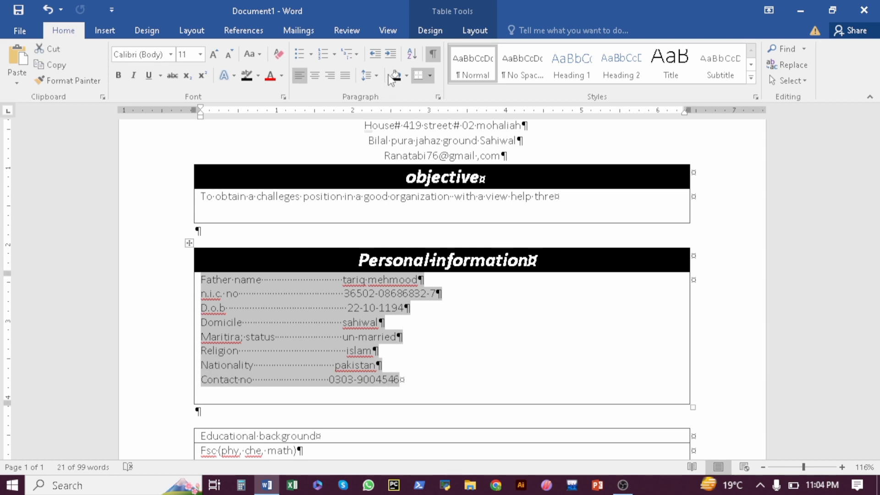
# Indent the personal information lines three steps toward the middle of their box
pyautogui.click(391, 54)
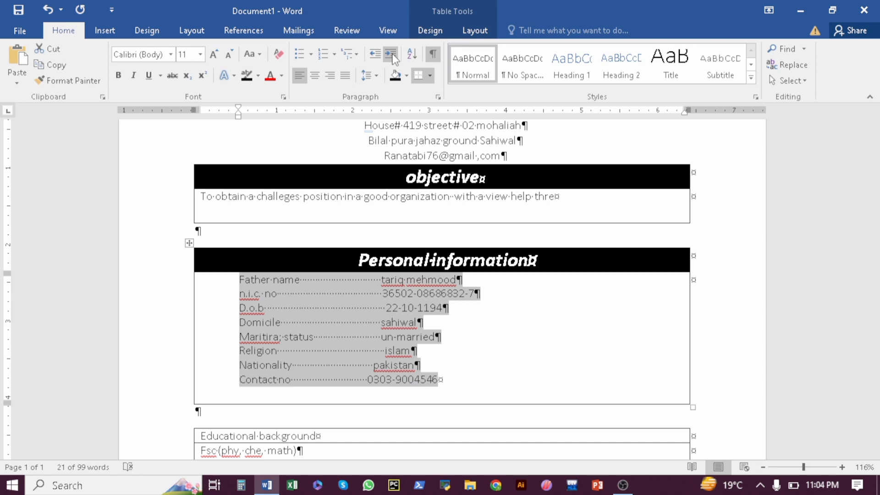
pyautogui.click(391, 54)
pyautogui.click(391, 55)
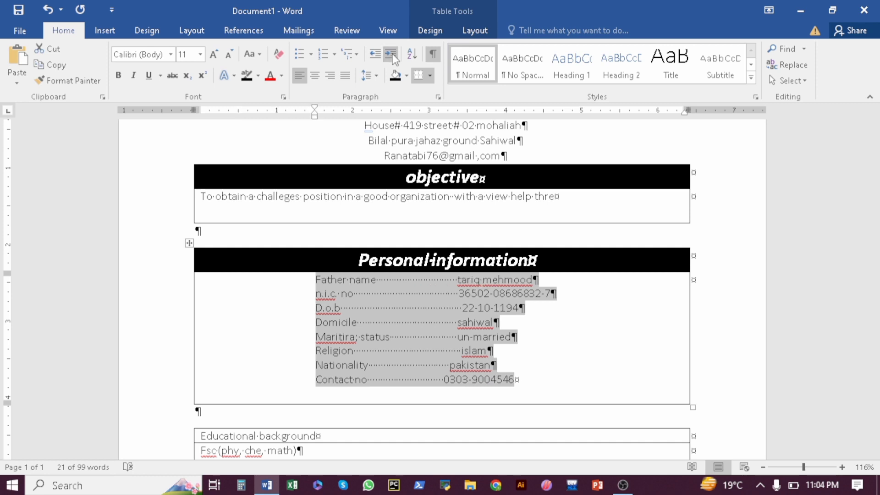
pyautogui.click(373, 54)
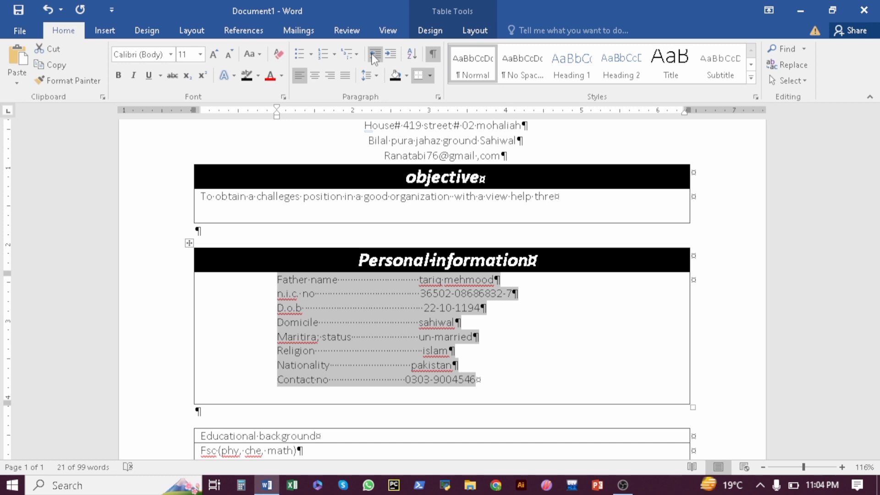
pyautogui.click(390, 55)
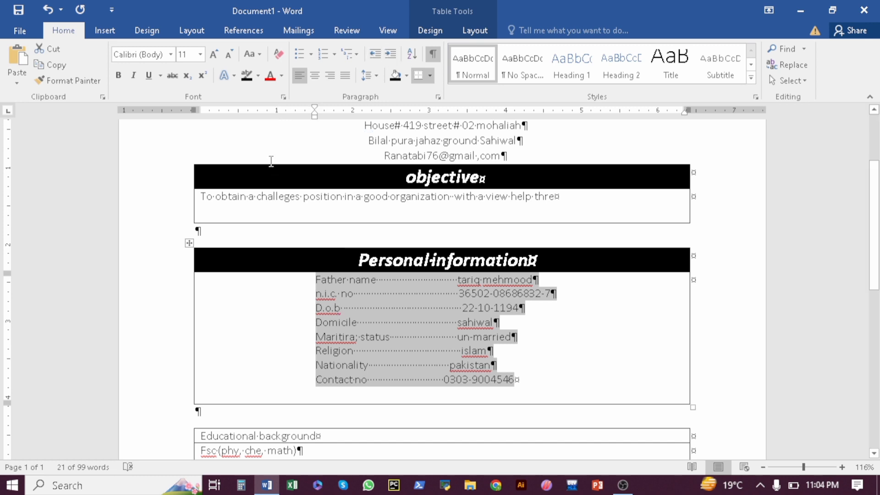
# Change the eight personal information lines to UPPERCASE
pyautogui.click(259, 55)
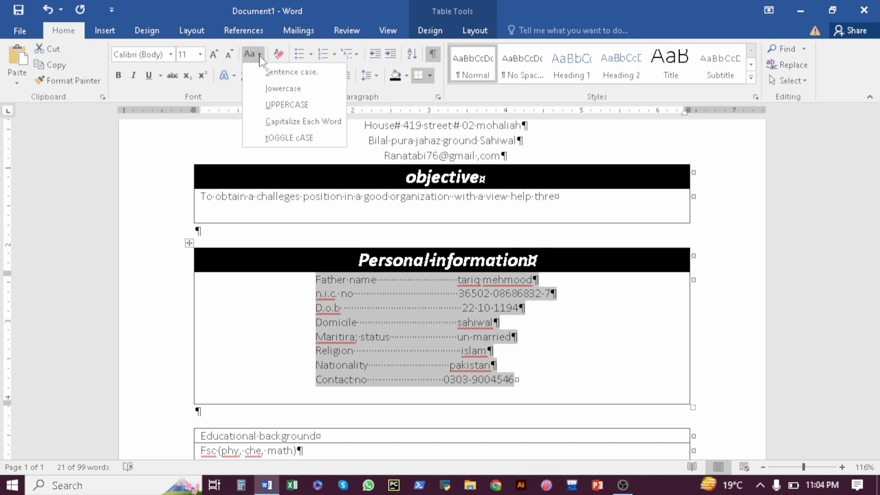
pyautogui.click(274, 106)
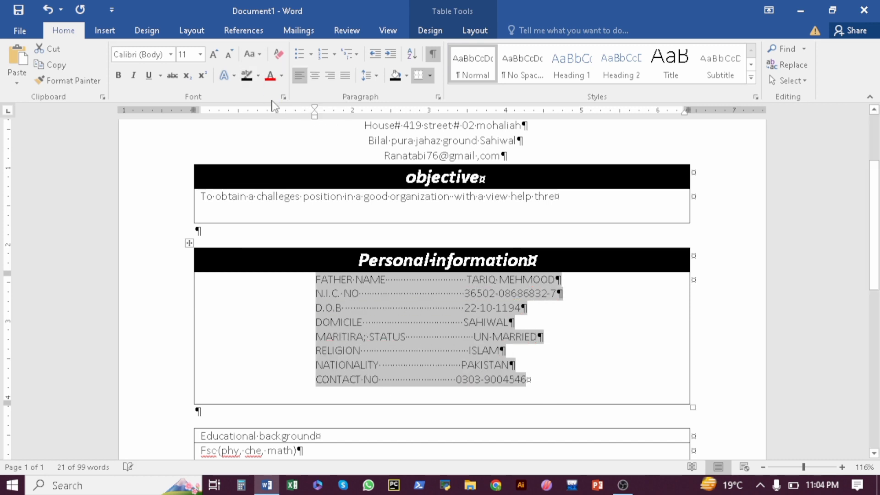
pyautogui.click(263, 317)
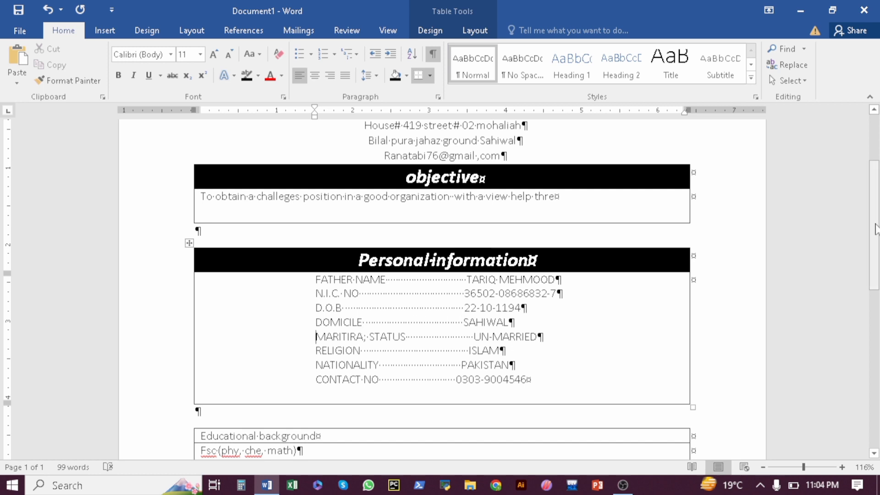
# Style the Educational background heading bold italic, centred, 20 pt, with black shading
pyautogui.moveTo(875, 229); pyautogui.dragTo(876, 278)
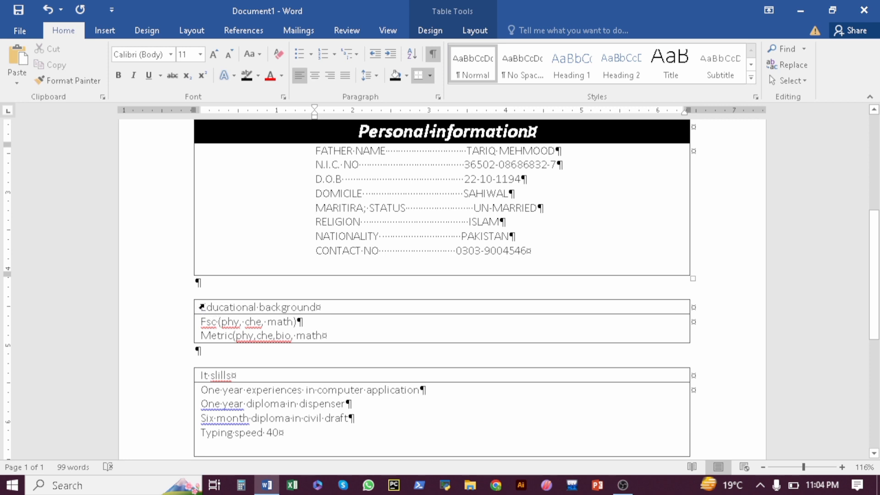
pyautogui.click(196, 306)
pyautogui.click(119, 75)
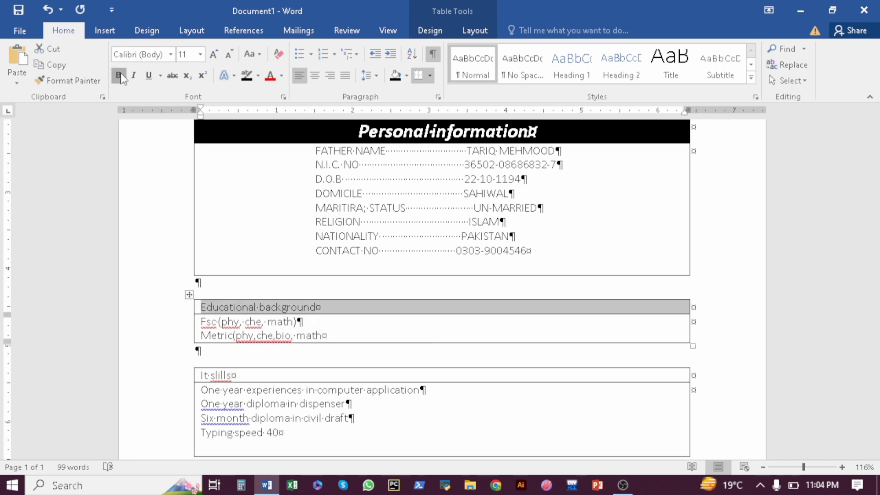
pyautogui.click(133, 75)
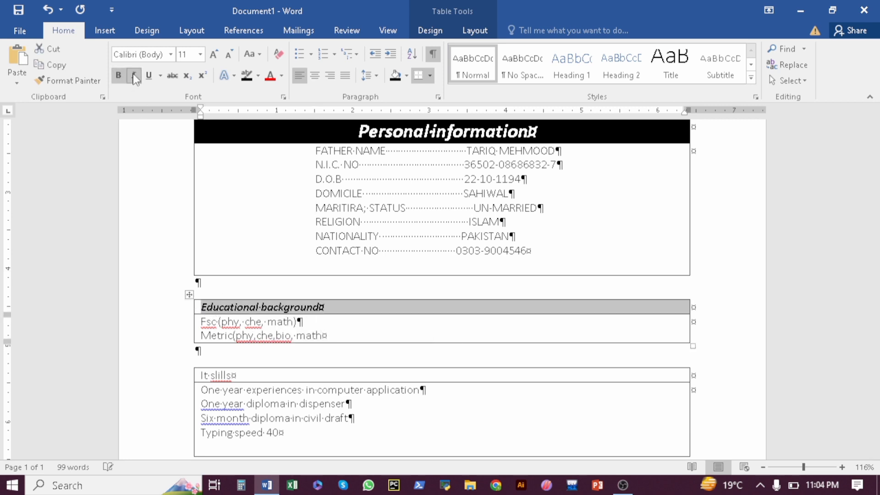
pyautogui.click(317, 76)
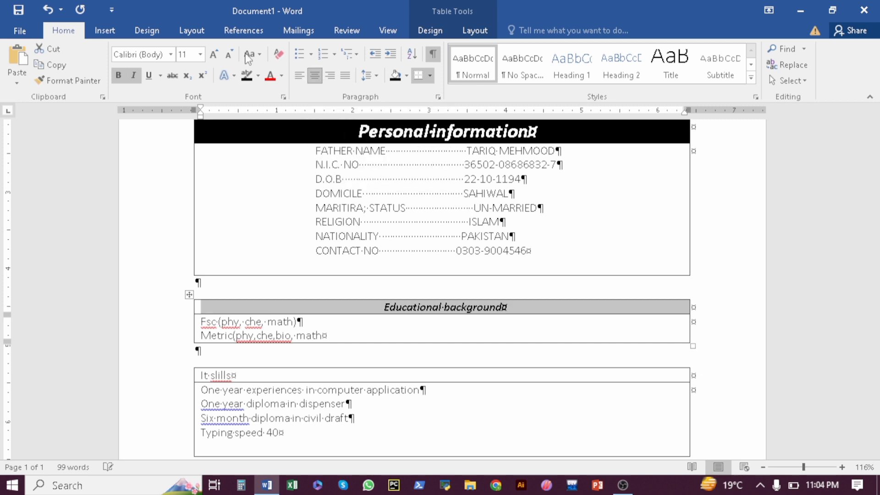
pyautogui.click(213, 54)
pyautogui.click(214, 54)
pyautogui.click(213, 54)
pyautogui.click(214, 54)
pyautogui.click(214, 54)
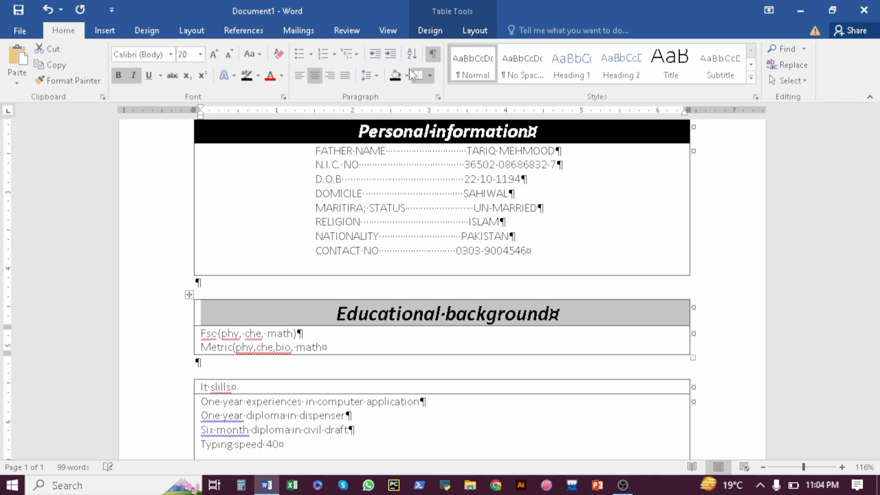
pyautogui.click(395, 75)
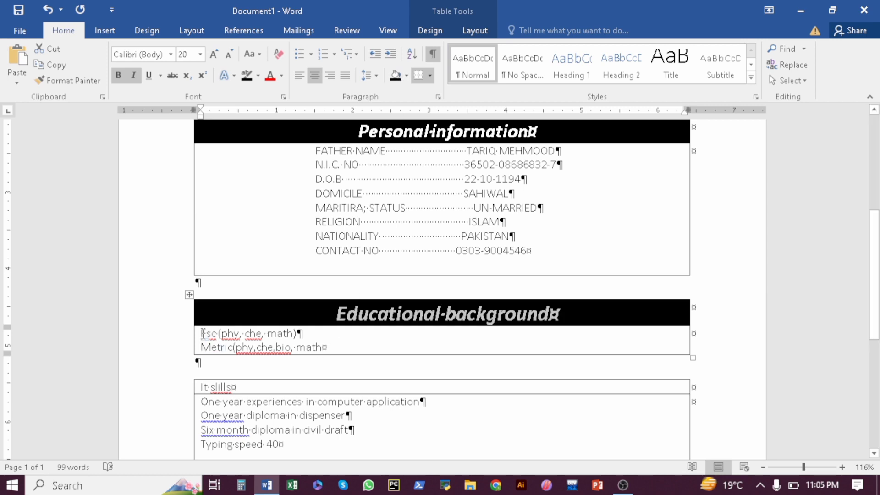
pyautogui.click(359, 348)
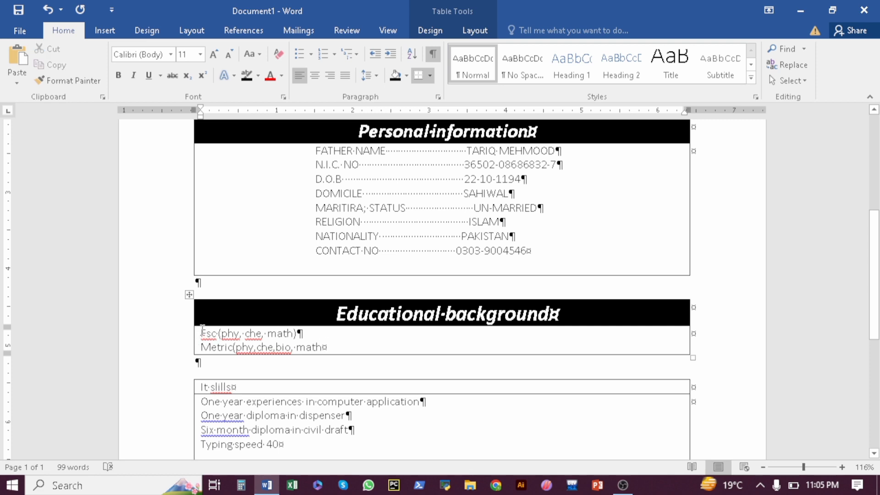
# Change the FSC and METRIC education entries to UPPERCASE
pyautogui.moveTo(204, 330); pyautogui.dragTo(317, 349)
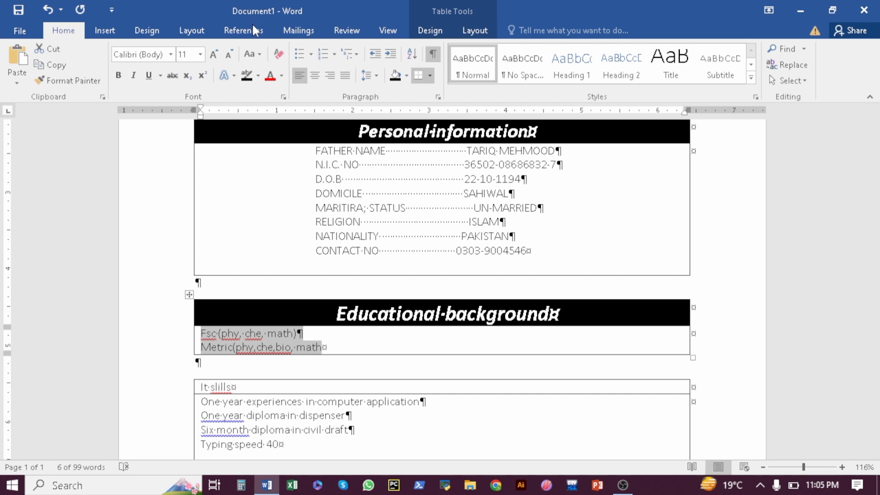
pyautogui.click(261, 59)
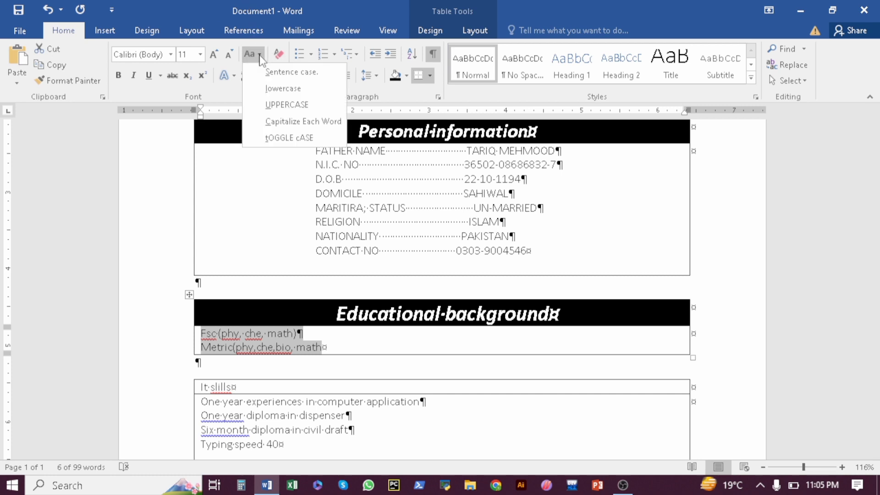
pyautogui.click(270, 103)
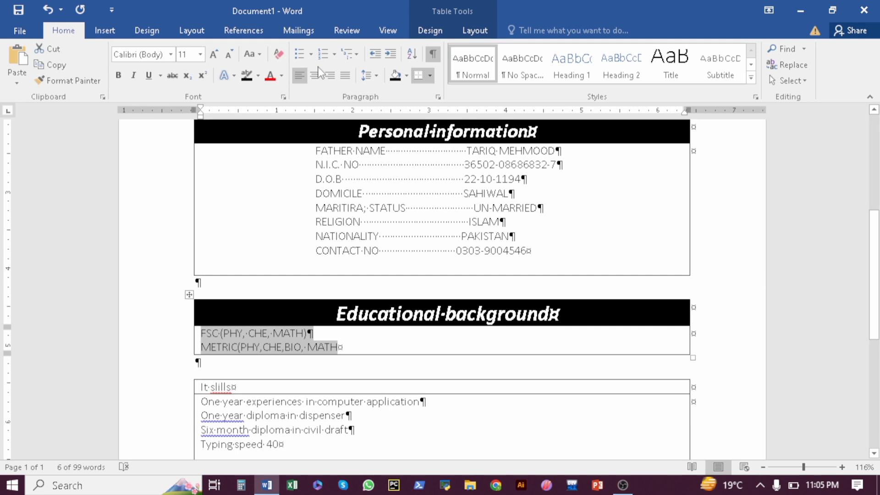
# Give both education entries arrow bullets
pyautogui.click(311, 53)
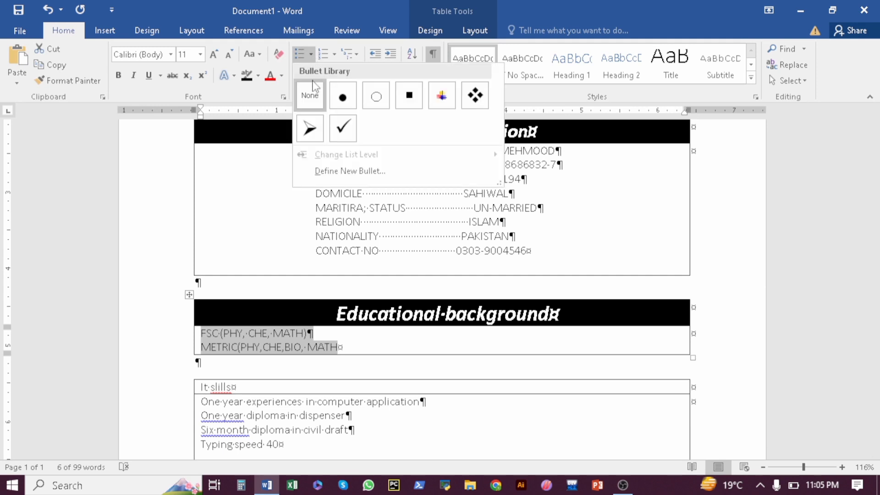
pyautogui.click(310, 129)
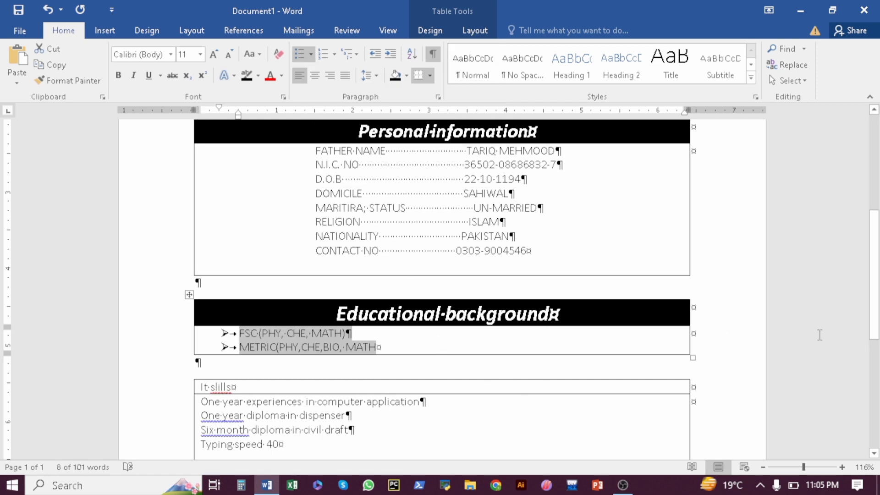
pyautogui.scroll(-2, 871, 339)
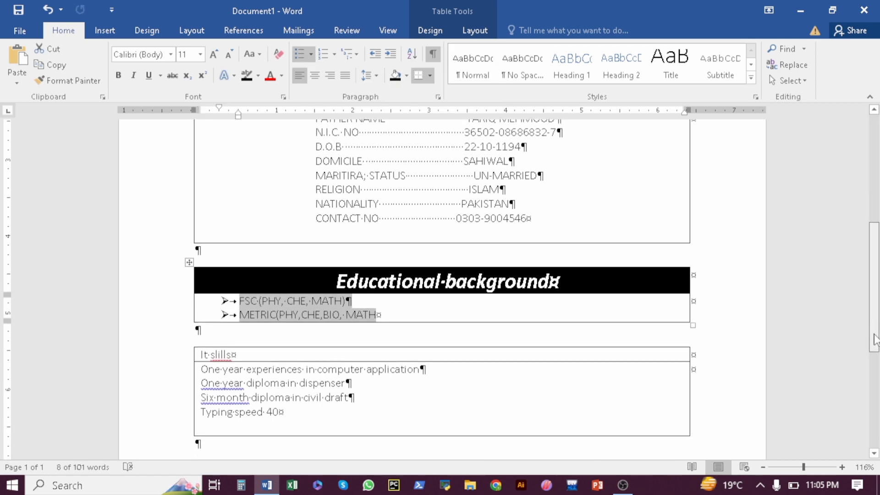
pyautogui.scroll(-1, 875, 348)
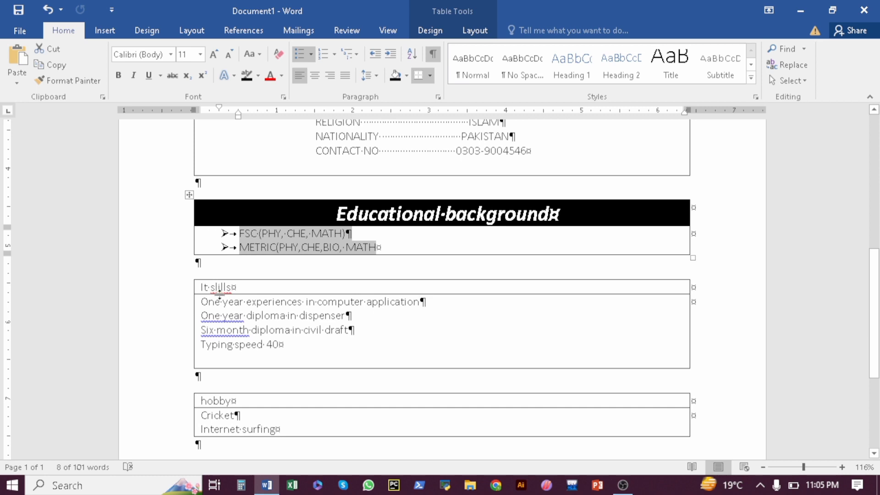
# Make the 'It slills' heading bold italic, centred, 18 pt
pyautogui.click(198, 288)
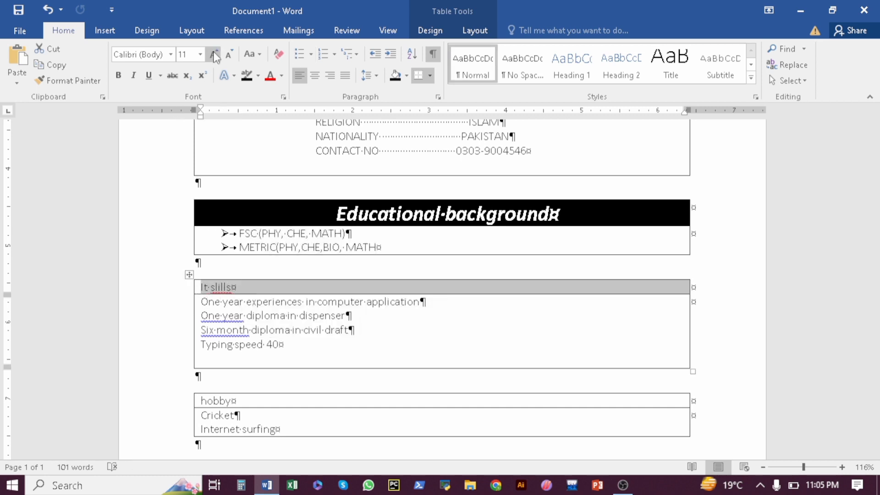
pyautogui.click(120, 79)
pyautogui.click(133, 76)
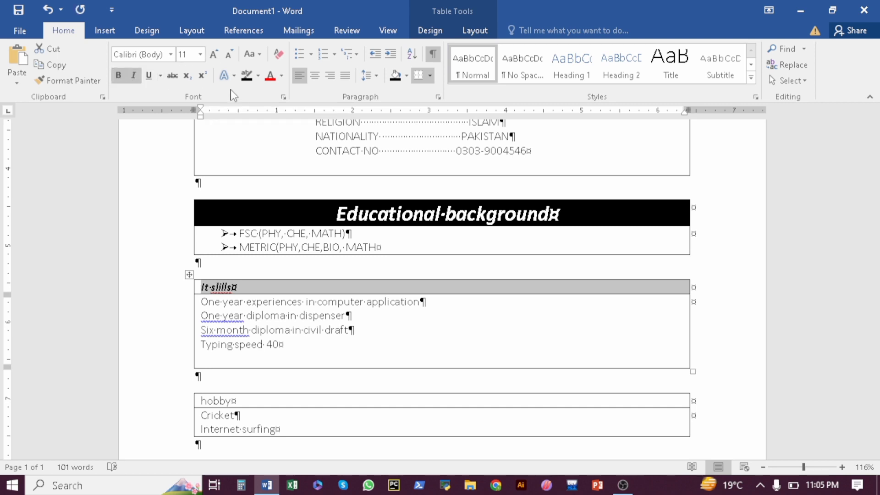
pyautogui.click(315, 75)
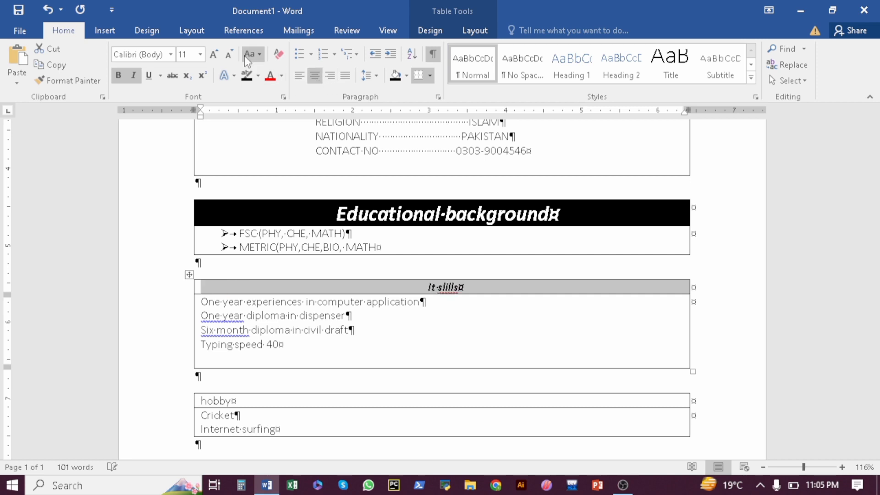
pyautogui.click(218, 54)
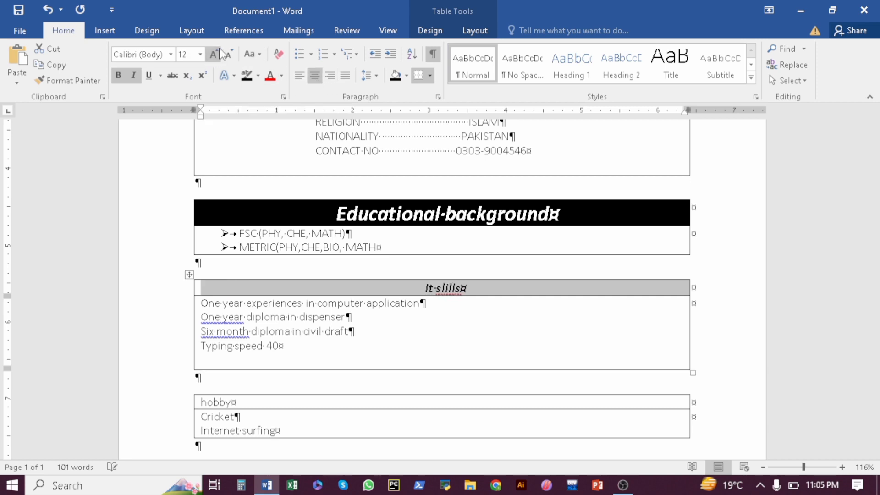
pyautogui.click(214, 53)
pyautogui.click(214, 54)
pyautogui.click(213, 54)
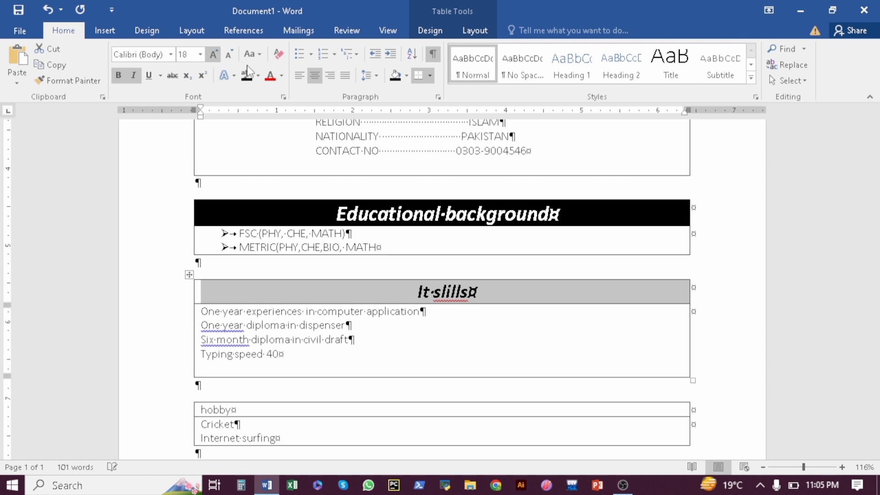
# Correct 'slills' to 'skills' and shade the heading row black
pyautogui.click(446, 297)
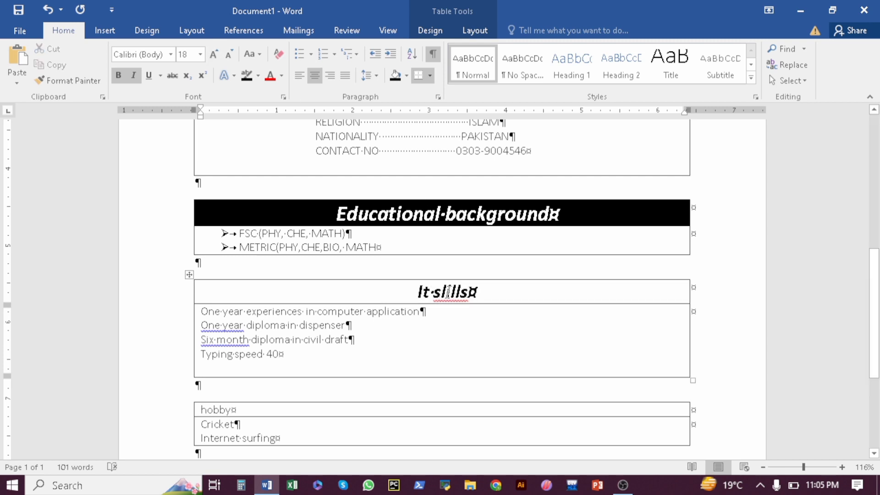
pyautogui.press('BackSpace')
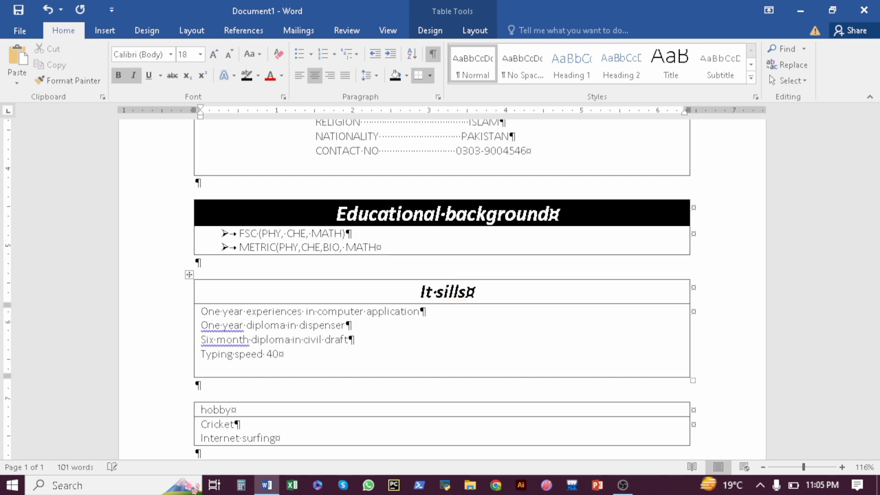
pyautogui.write('k')
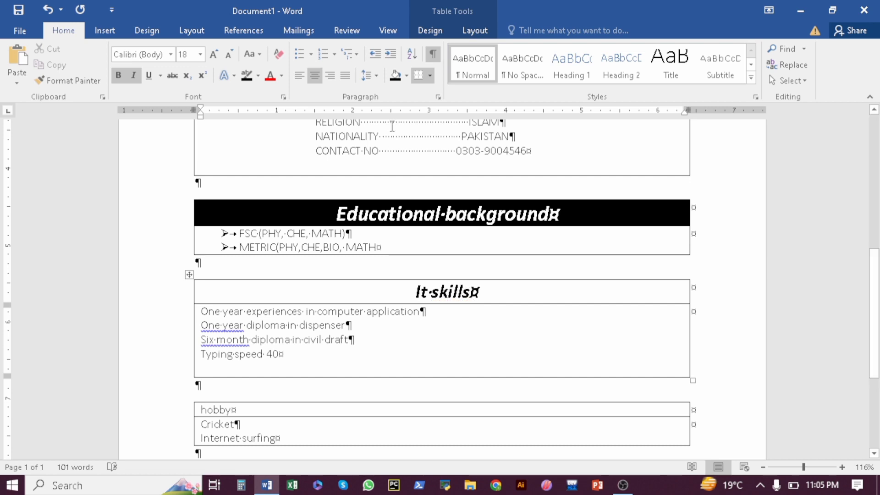
pyautogui.click(395, 76)
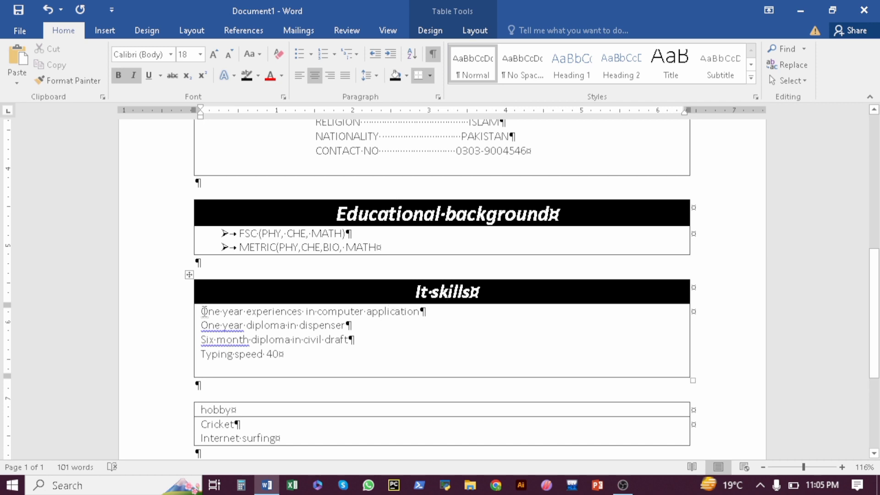
# Apply four-diamond bullets to the four It skills items
pyautogui.moveTo(211, 312); pyautogui.dragTo(284, 365)
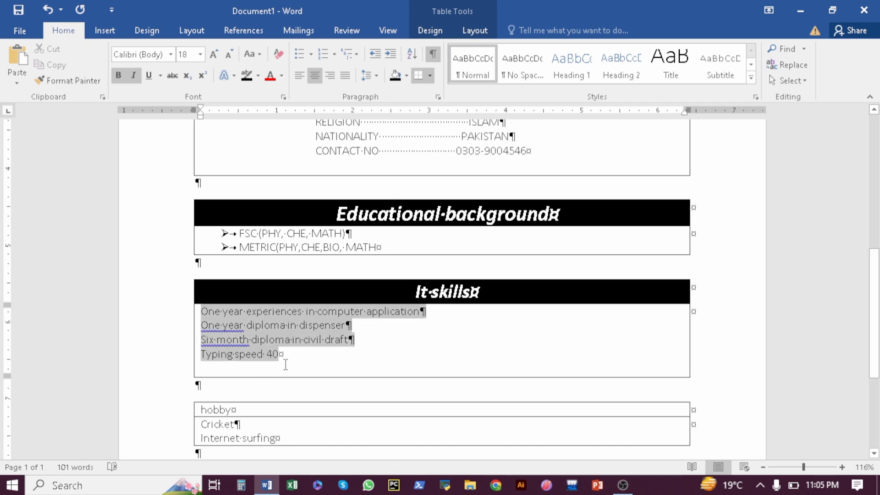
pyautogui.click(261, 55)
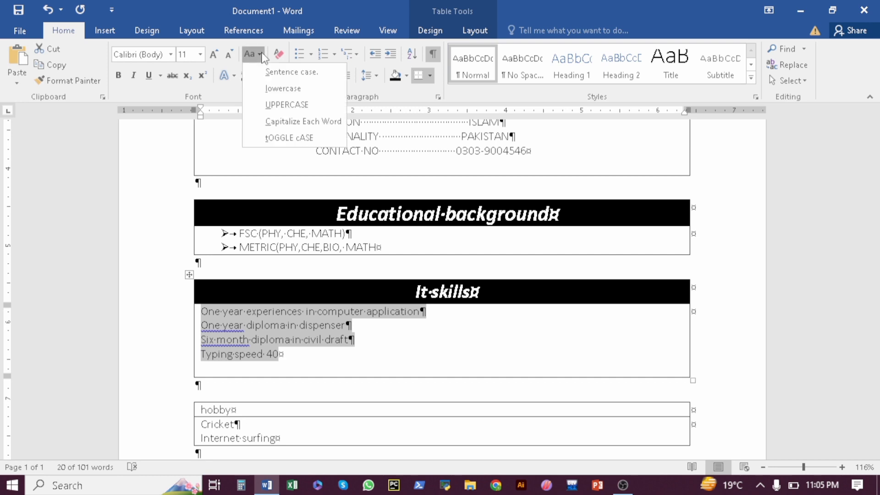
pyautogui.click(268, 73)
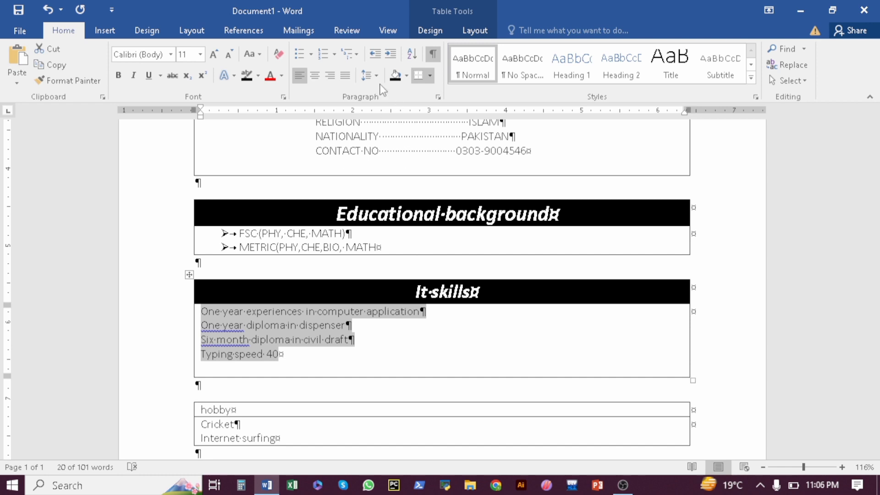
pyautogui.click(312, 54)
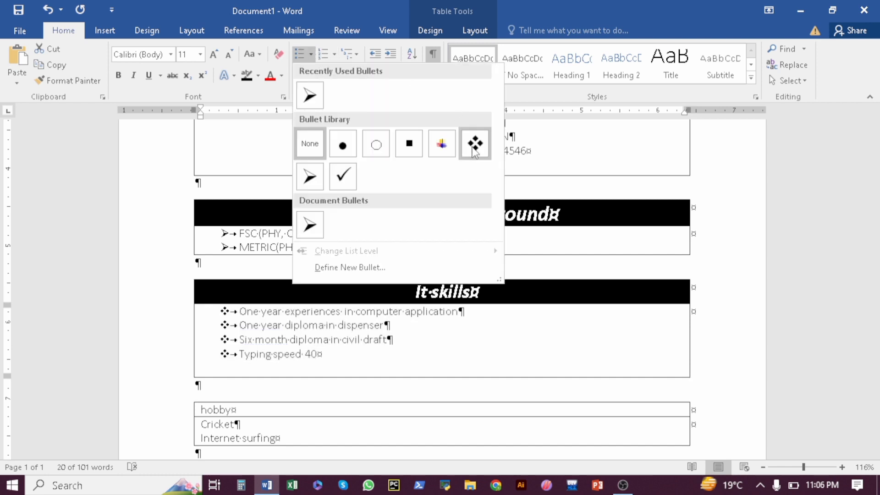
pyautogui.click(475, 143)
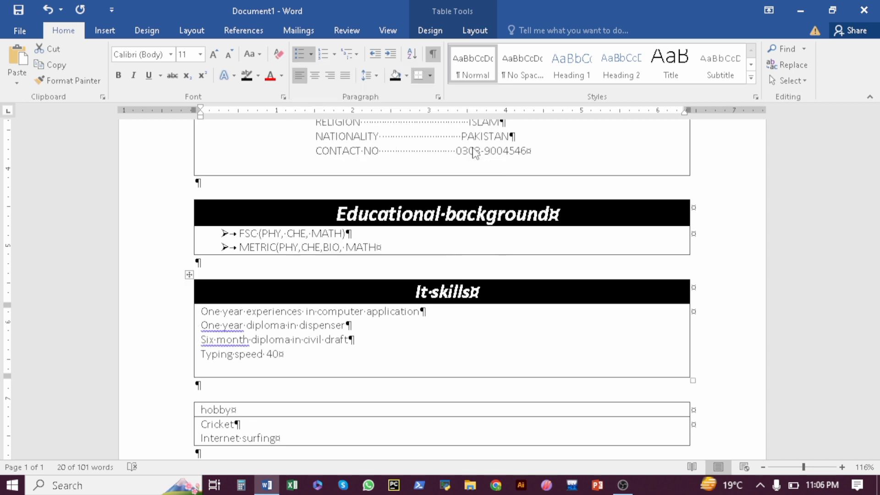
pyautogui.click(498, 329)
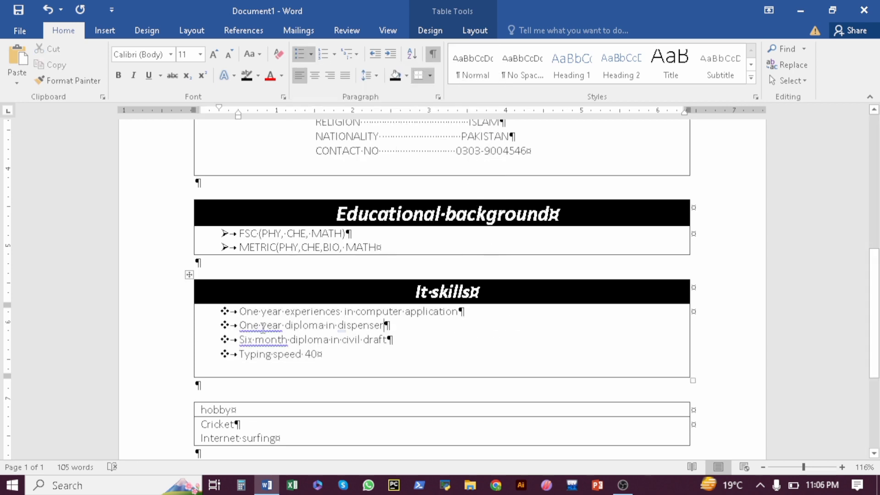
# Fix the space in 'One year' and ignore the spelling flags on One year and Six month
pyautogui.press('BackSpace')
pyautogui.rightClick(260, 331)
pyautogui.click(274, 358)
pyautogui.rightClick(271, 342)
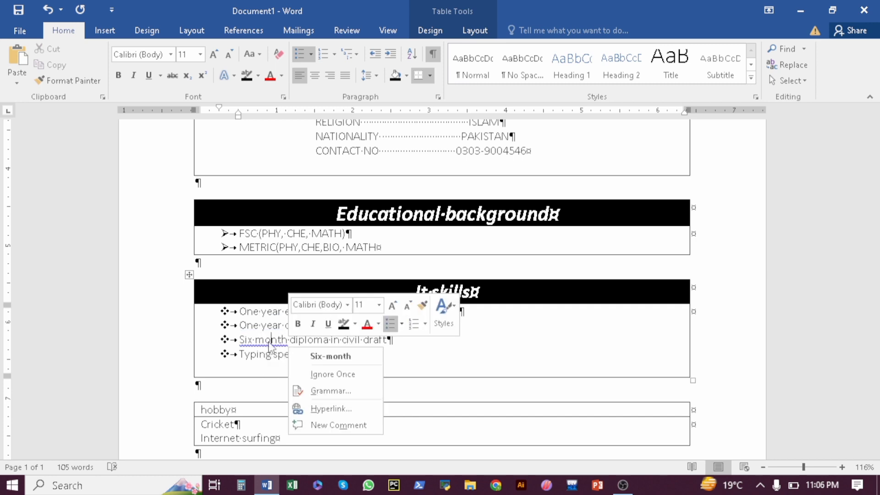
pyautogui.click(298, 376)
pyautogui.scroll(-5, 874, 275)
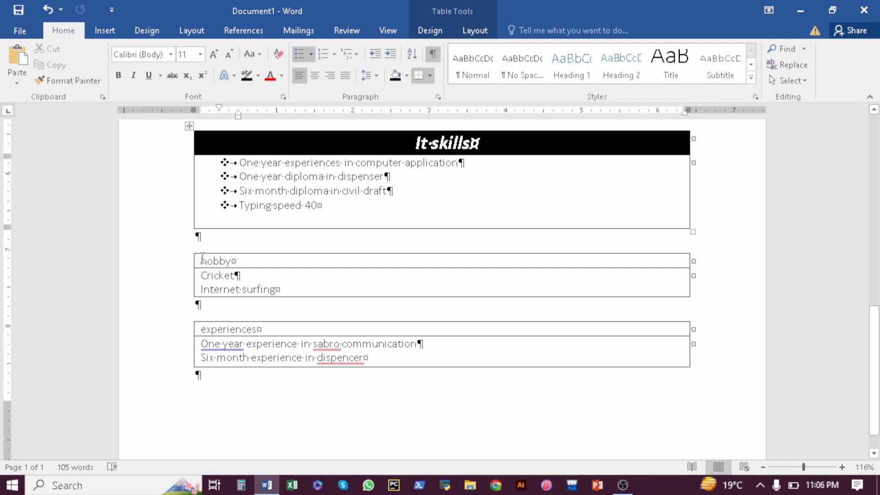
# Make the hobby heading bold italic, 16 pt, centred, with black shading
pyautogui.moveTo(301, 257)
pyautogui.mouseDown()
pyautogui.moveTo(516, 272)
pyautogui.moveTo(356, 420)
pyautogui.mouseUp()
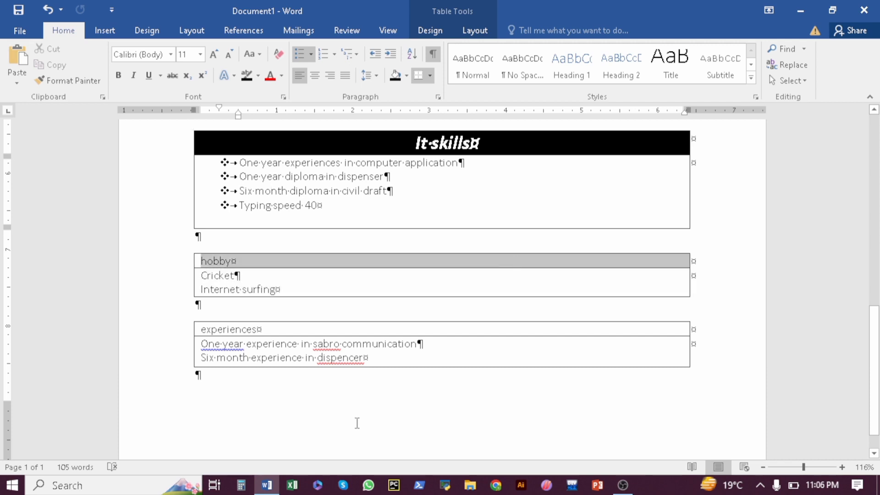
pyautogui.click(165, 292)
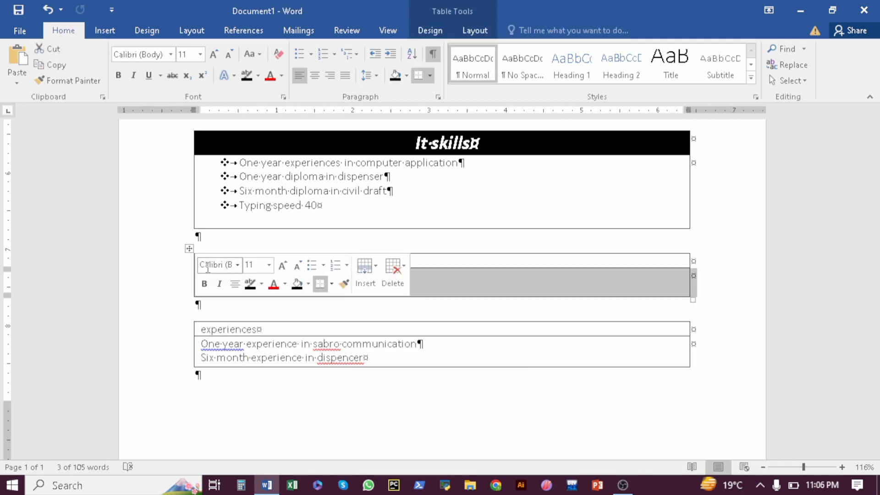
pyautogui.click(443, 252)
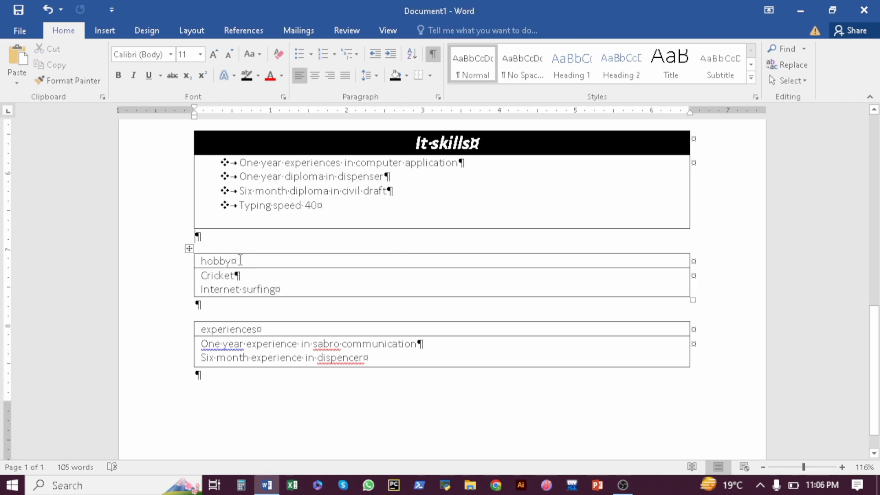
pyautogui.tripleClick(239, 260)
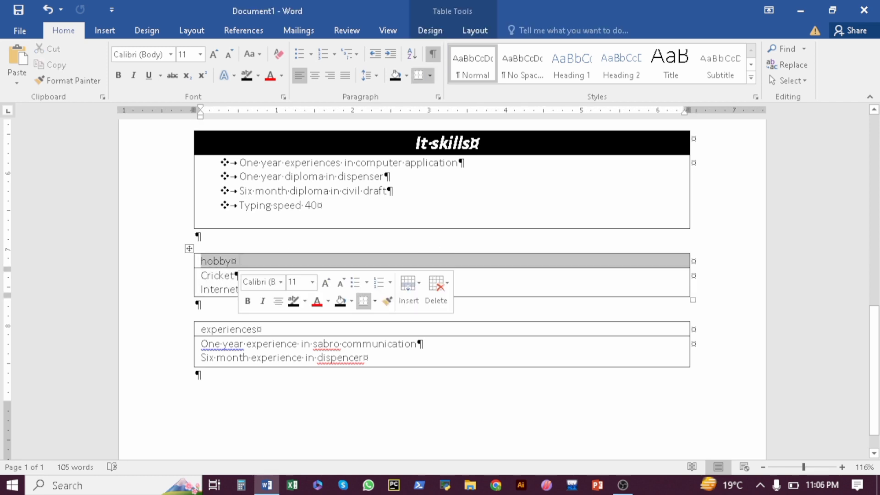
pyautogui.click(118, 76)
pyautogui.click(133, 76)
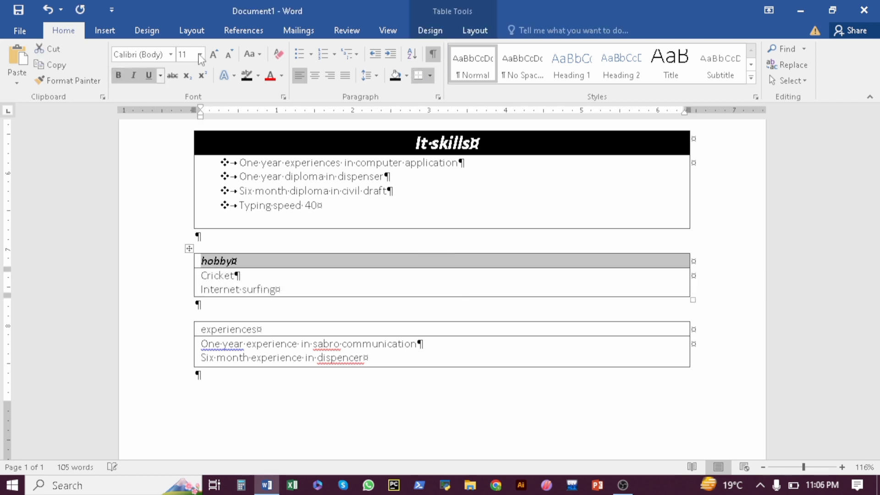
pyautogui.click(214, 55)
pyautogui.click(214, 55)
pyautogui.click(215, 55)
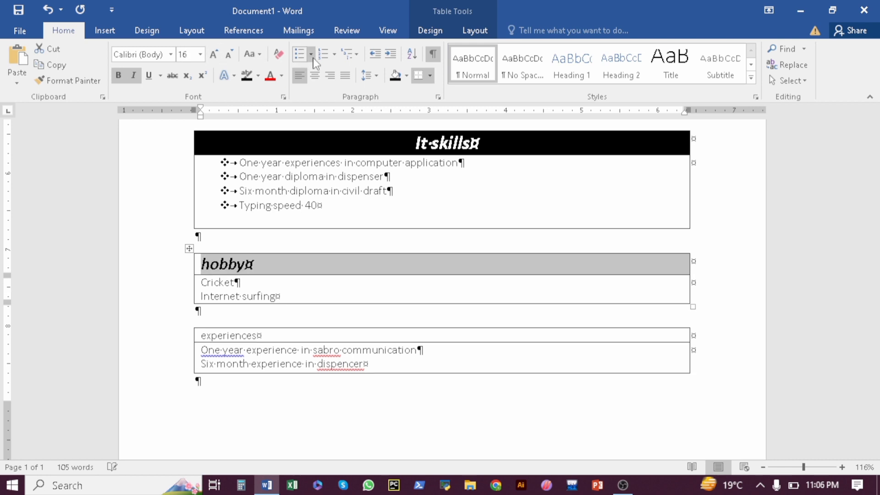
pyautogui.click(316, 77)
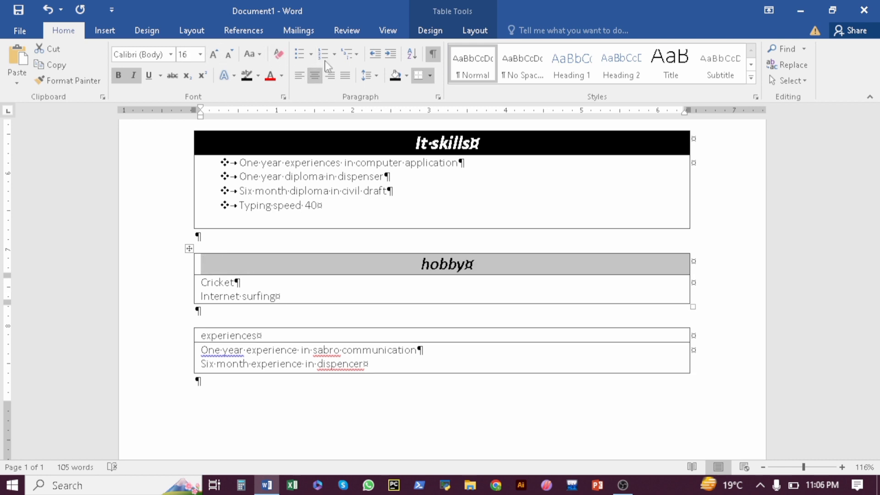
pyautogui.click(395, 75)
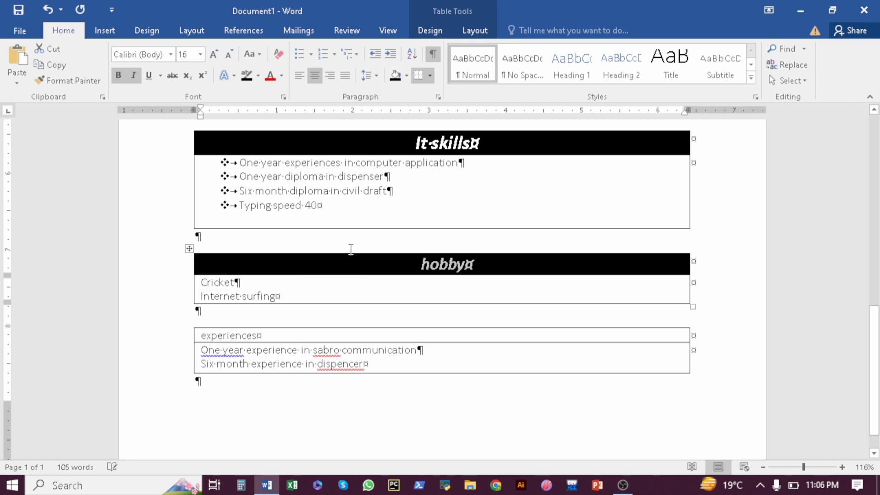
pyautogui.click(328, 290)
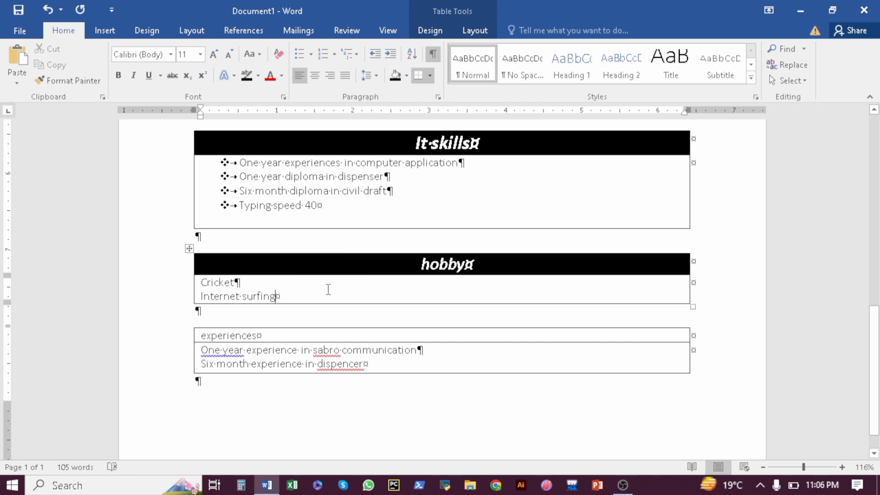
# Give Cricket and Internet surfing checkmark bullets
pyautogui.click(247, 287)
pyautogui.moveTo(203, 282); pyautogui.dragTo(275, 297)
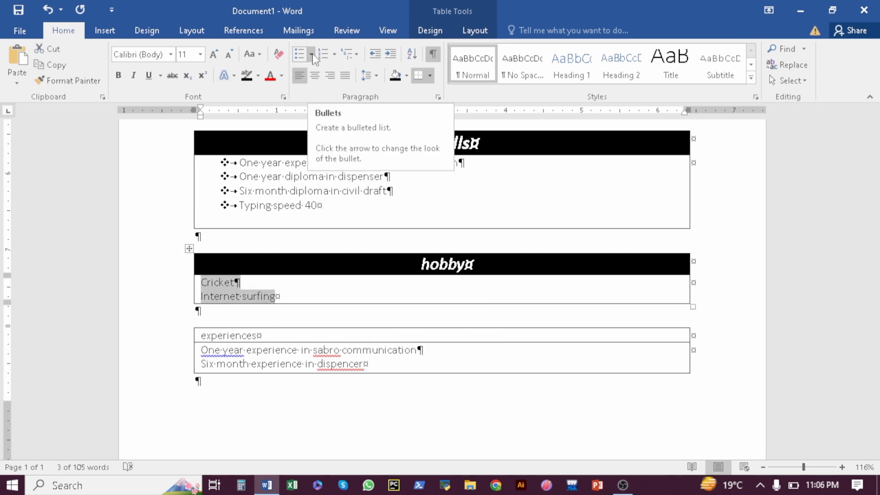
pyautogui.click(312, 56)
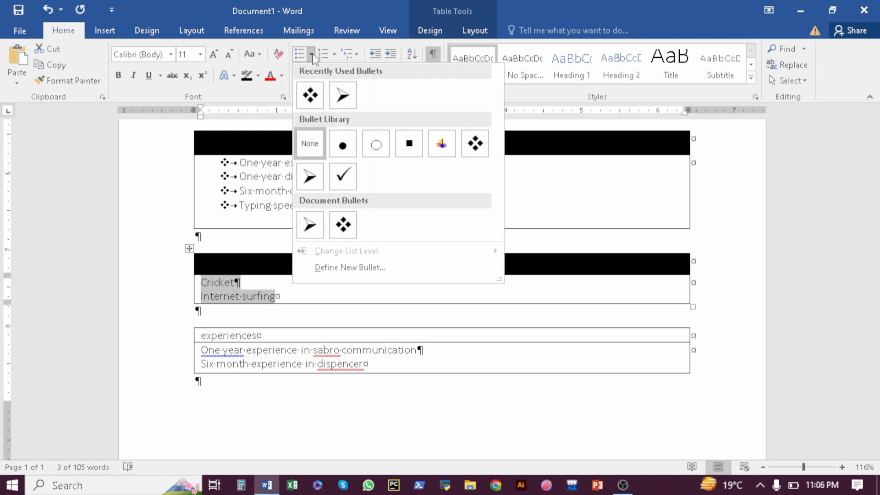
pyautogui.click(341, 176)
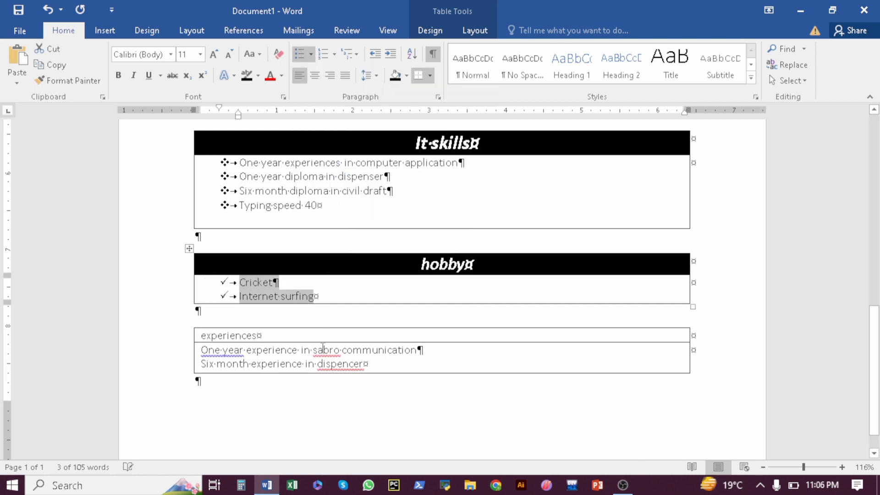
pyautogui.click(293, 330)
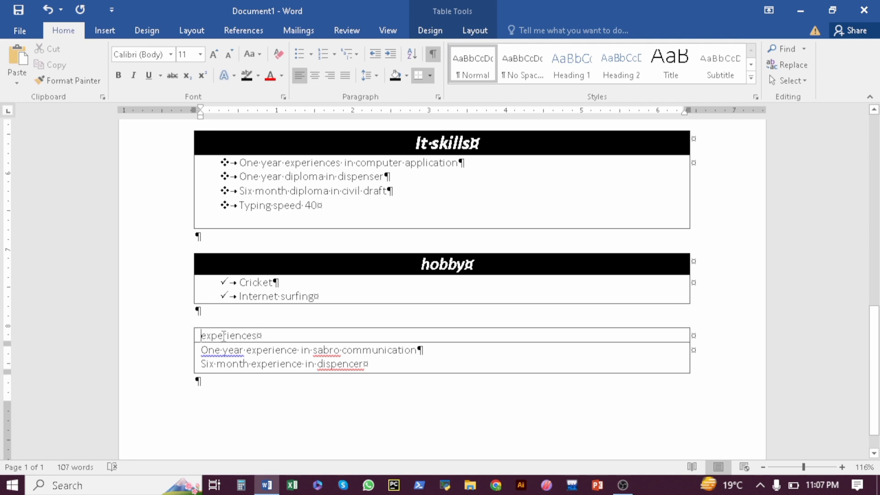
# Make the experiences heading bold italic, centred, 20 pt, with black shading
pyautogui.moveTo(203, 336); pyautogui.dragTo(266, 335)
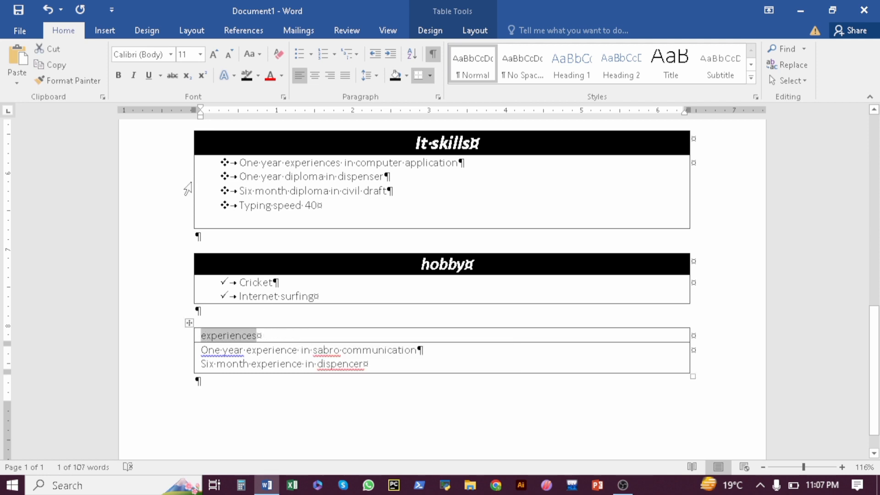
pyautogui.click(124, 76)
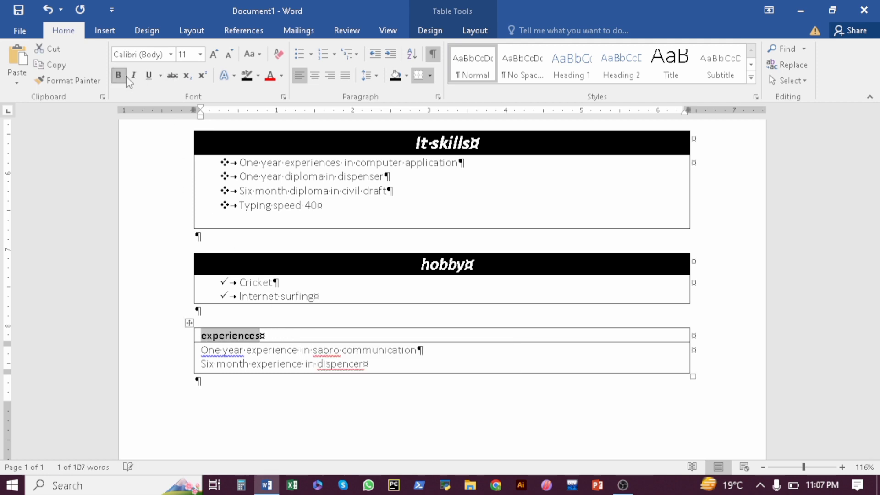
pyautogui.click(133, 76)
pyautogui.click(148, 75)
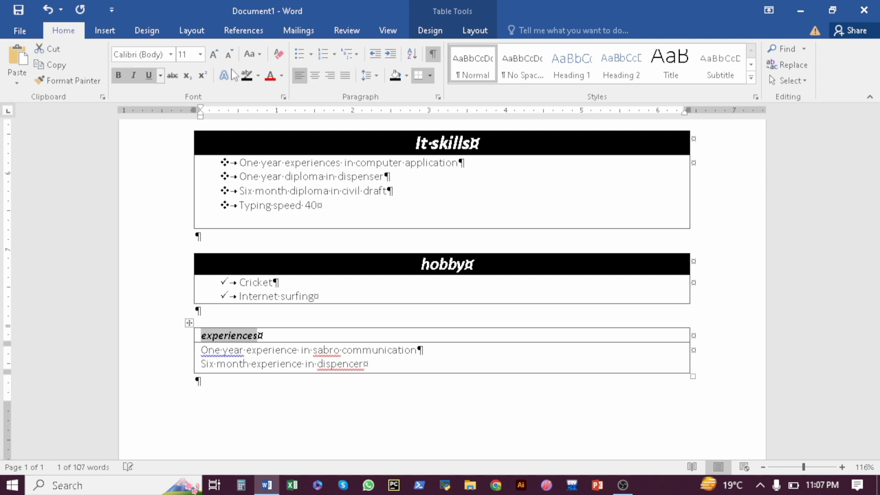
pyautogui.click(315, 76)
pyautogui.click(214, 54)
pyautogui.click(214, 54)
pyautogui.click(214, 54)
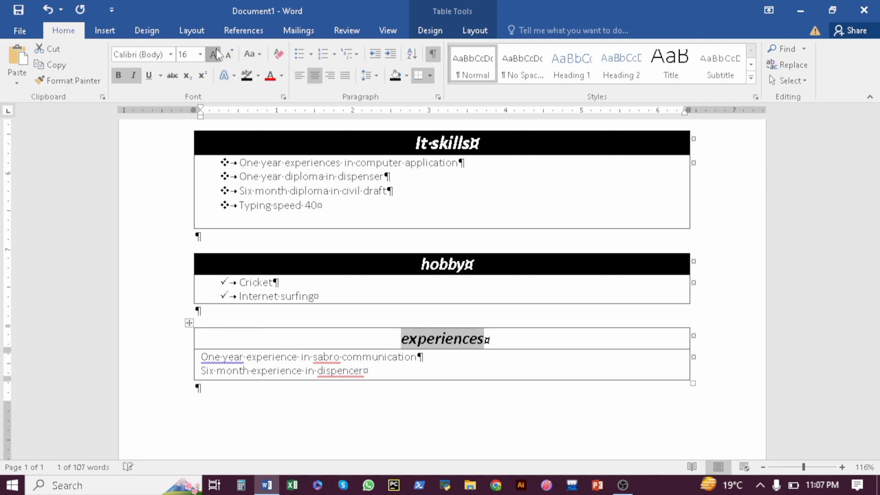
pyautogui.click(214, 54)
pyautogui.click(214, 54)
pyautogui.click(394, 76)
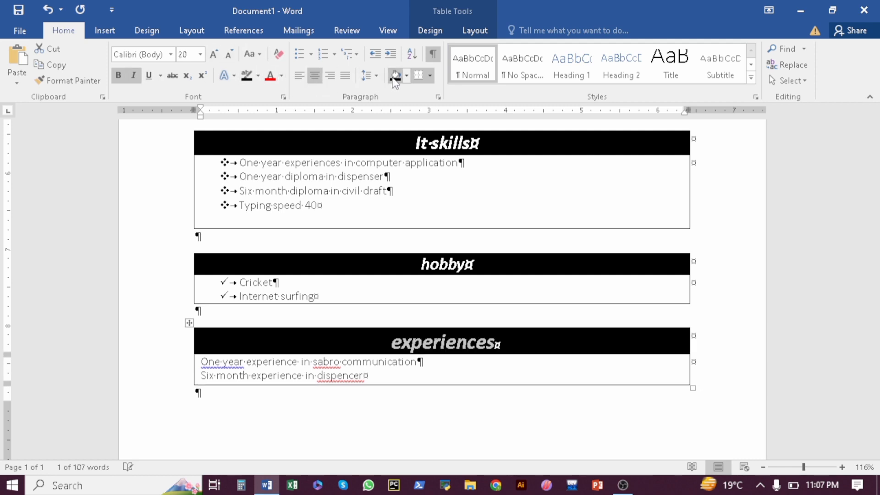
pyautogui.click(420, 370)
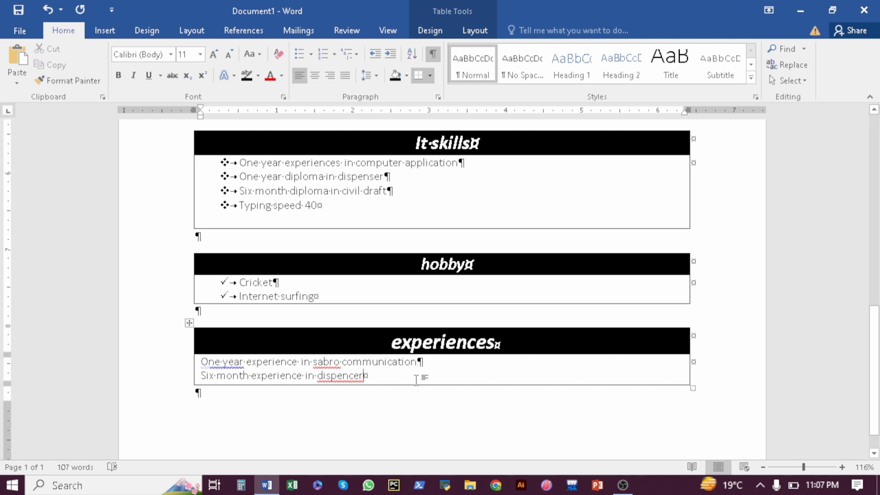
# Make the experiences box slightly taller and give its two lines round bullets
pyautogui.moveTo(414, 383); pyautogui.dragTo(416, 391)
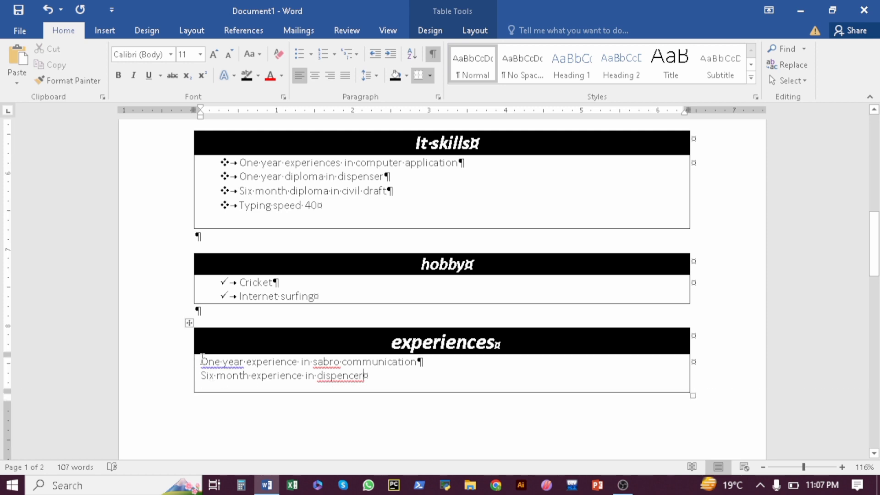
pyautogui.moveTo(202, 361); pyautogui.dragTo(375, 378)
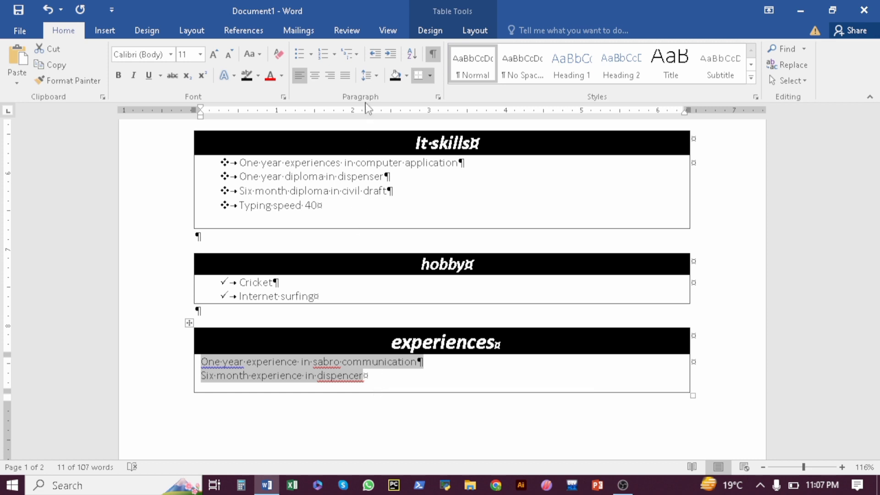
pyautogui.click(314, 57)
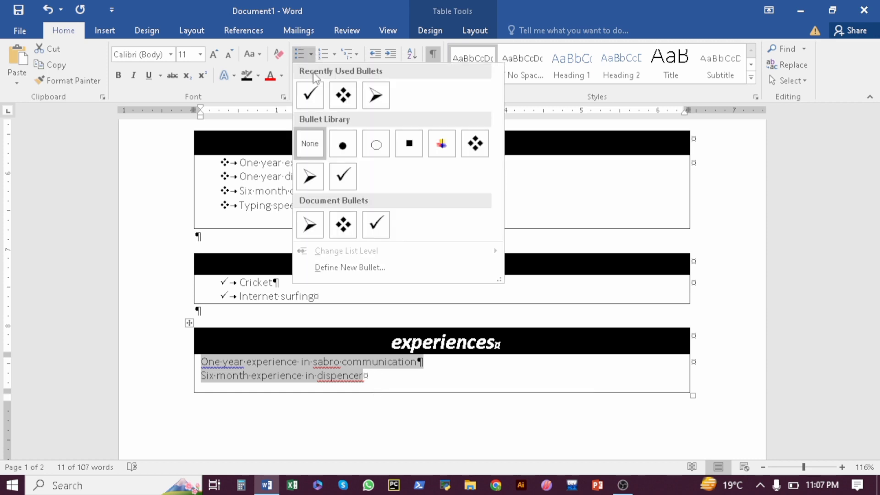
pyautogui.click(341, 152)
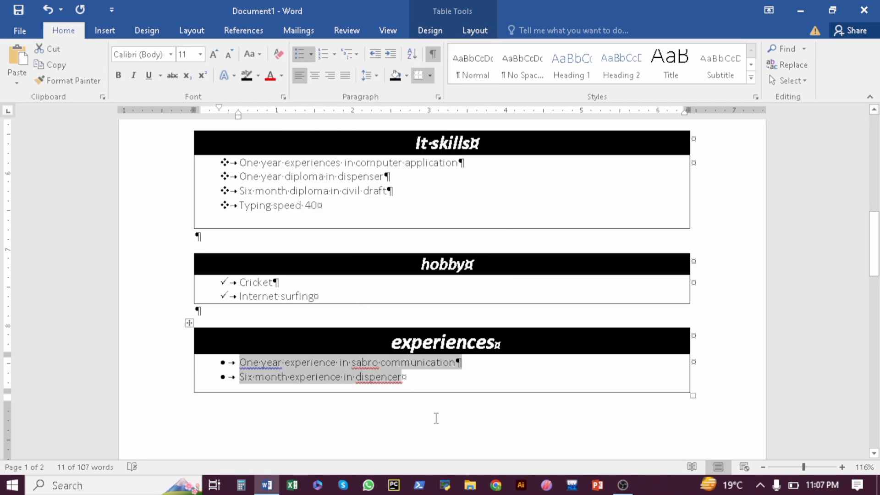
pyautogui.click(401, 377)
# Ignore the flags on 'sabro', 'dispencer' and 'One-year' in the experience lines
pyautogui.rightClick(371, 362)
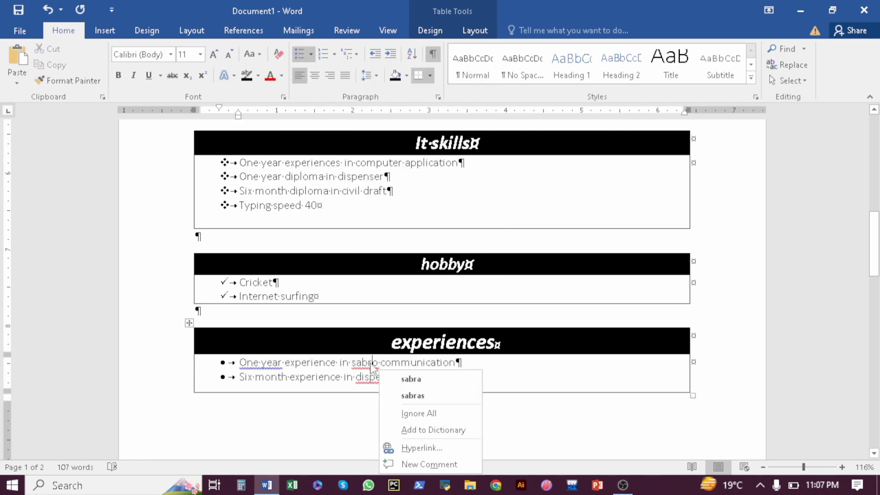
pyautogui.click(415, 413)
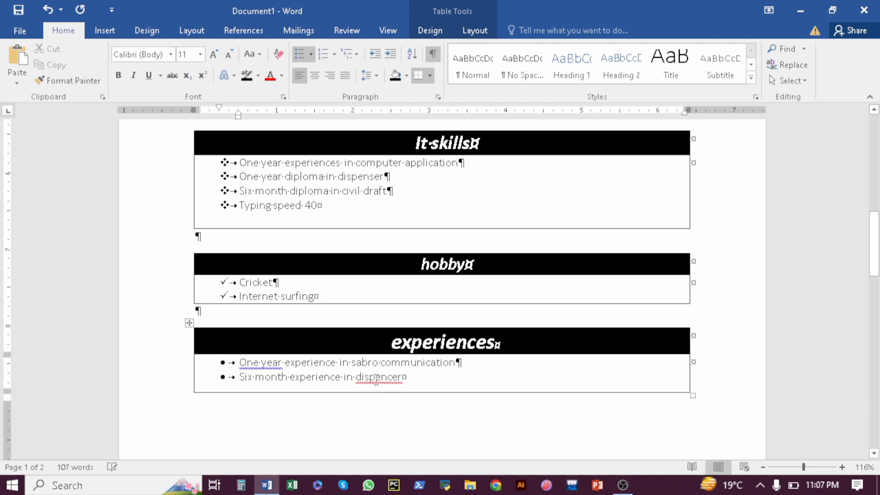
pyautogui.rightClick(376, 378)
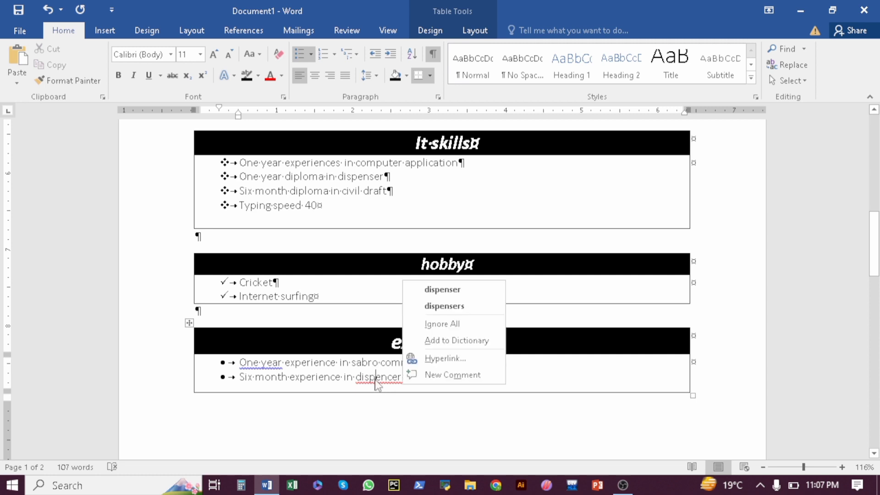
pyautogui.click(428, 326)
pyautogui.rightClick(259, 363)
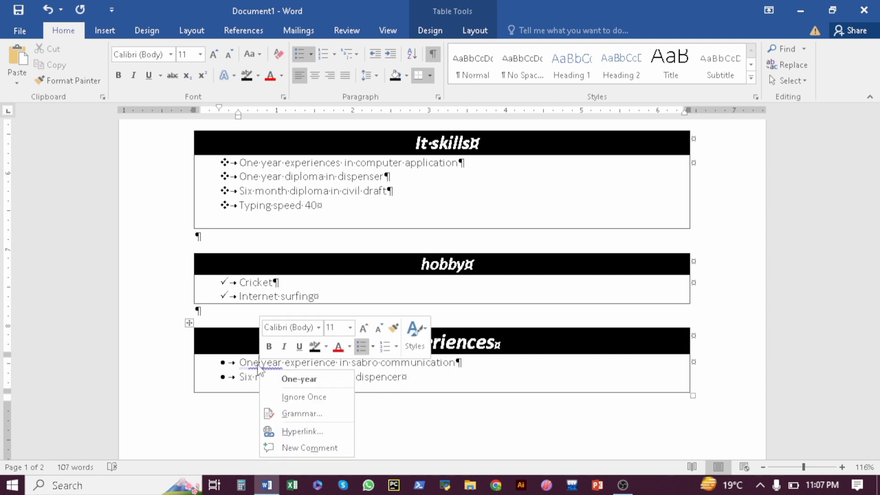
pyautogui.click(297, 398)
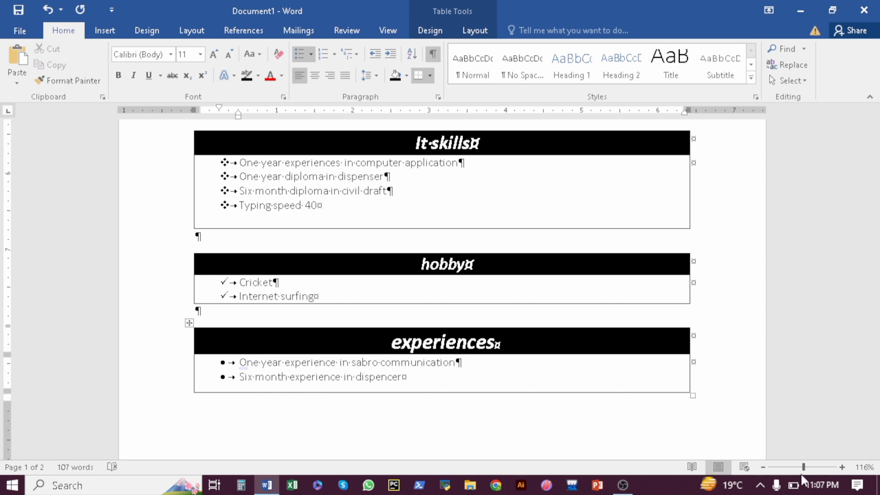
pyautogui.moveTo(803, 466); pyautogui.dragTo(789, 470)
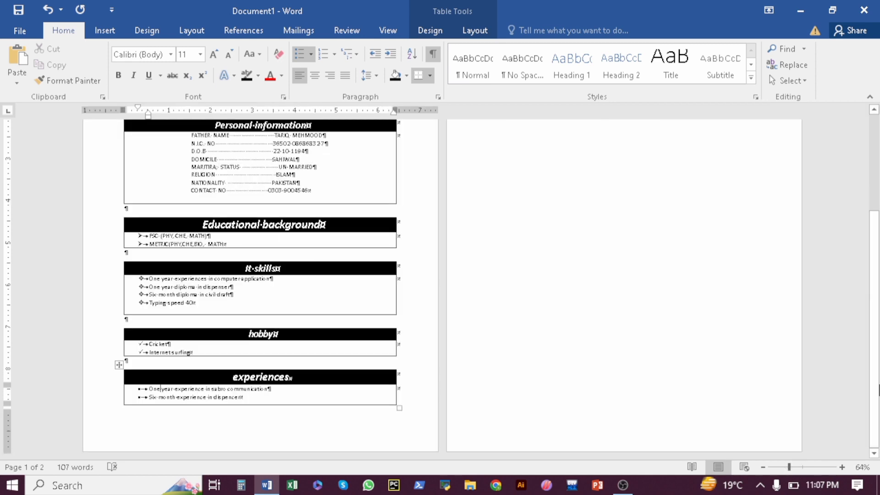
pyautogui.moveTo(875, 357); pyautogui.dragTo(878, 489)
pyautogui.click(802, 467)
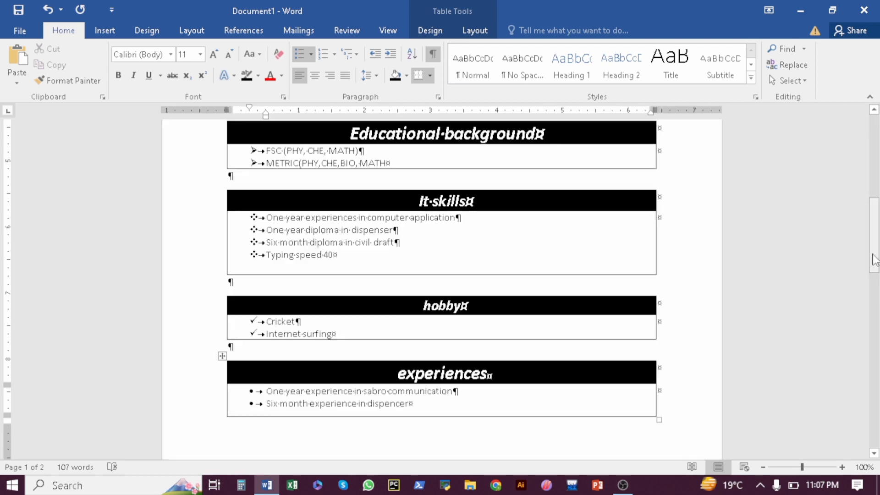
pyautogui.moveTo(874, 263); pyautogui.dragTo(873, 183)
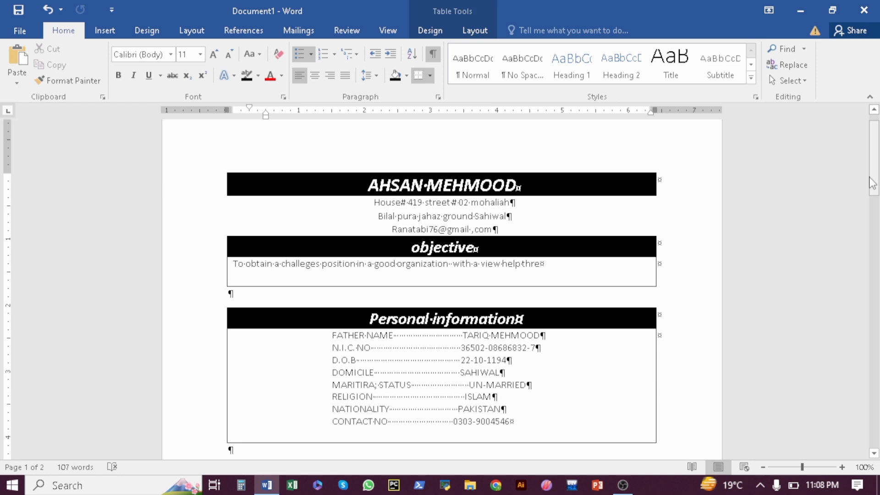
pyautogui.moveTo(877, 180)
pyautogui.mouseDown()
pyautogui.moveTo(877, 290)
pyautogui.moveTo(879, 168)
pyautogui.mouseUp()
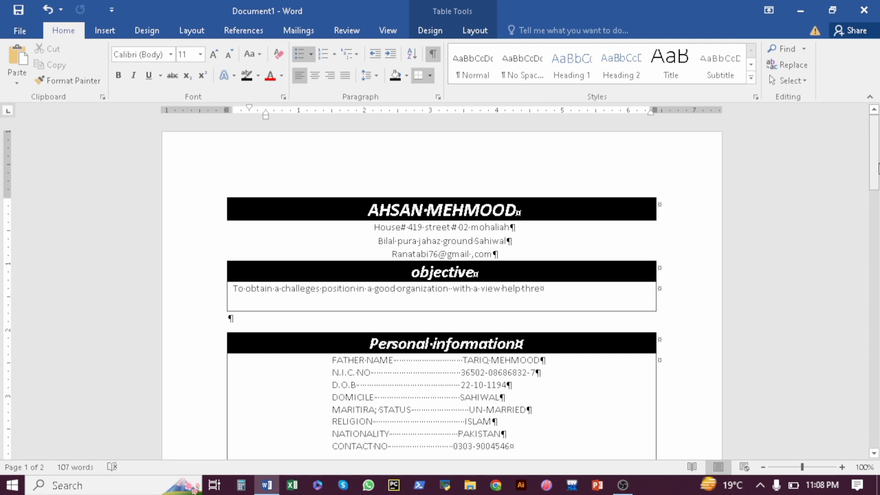
pyautogui.moveTo(879, 168); pyautogui.dragTo(875, 258)
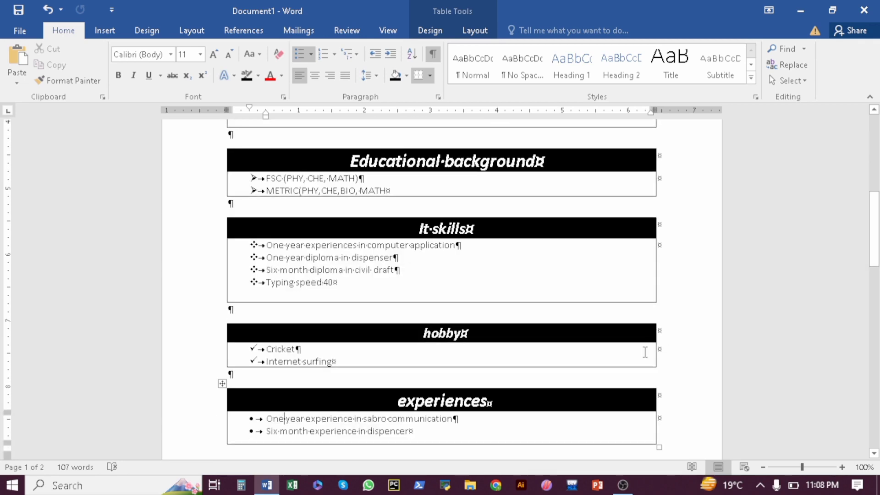